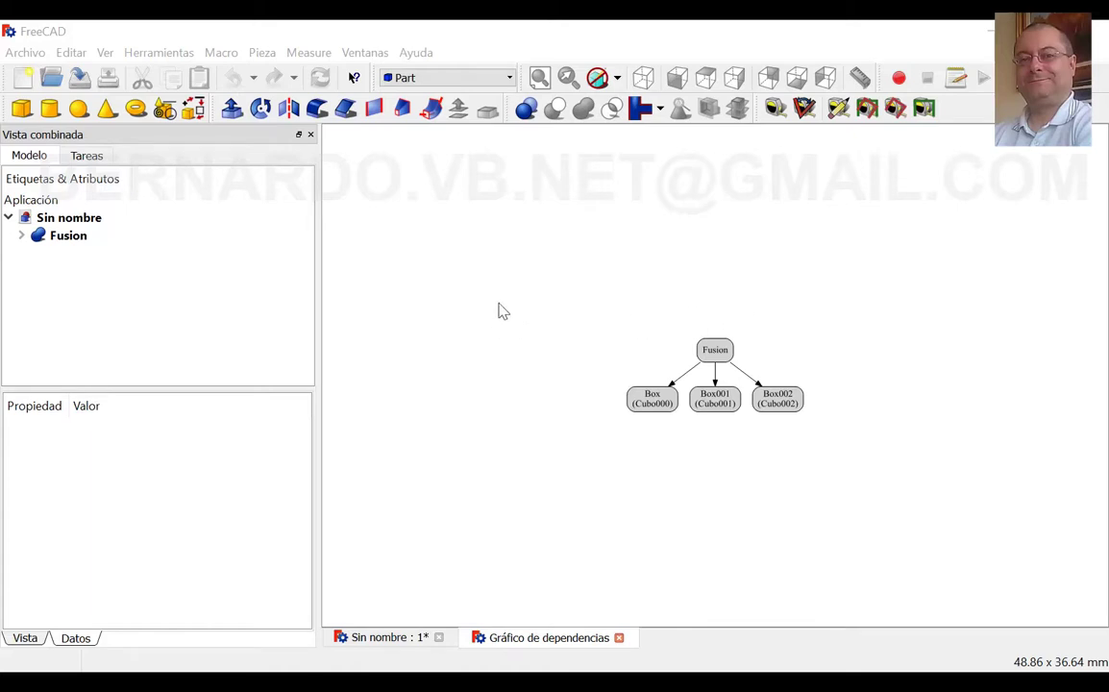
- Expand Fusion in the Modelo tree to reveal Cubo000, Cubo001 and Cubo002
left_click(165, 57)
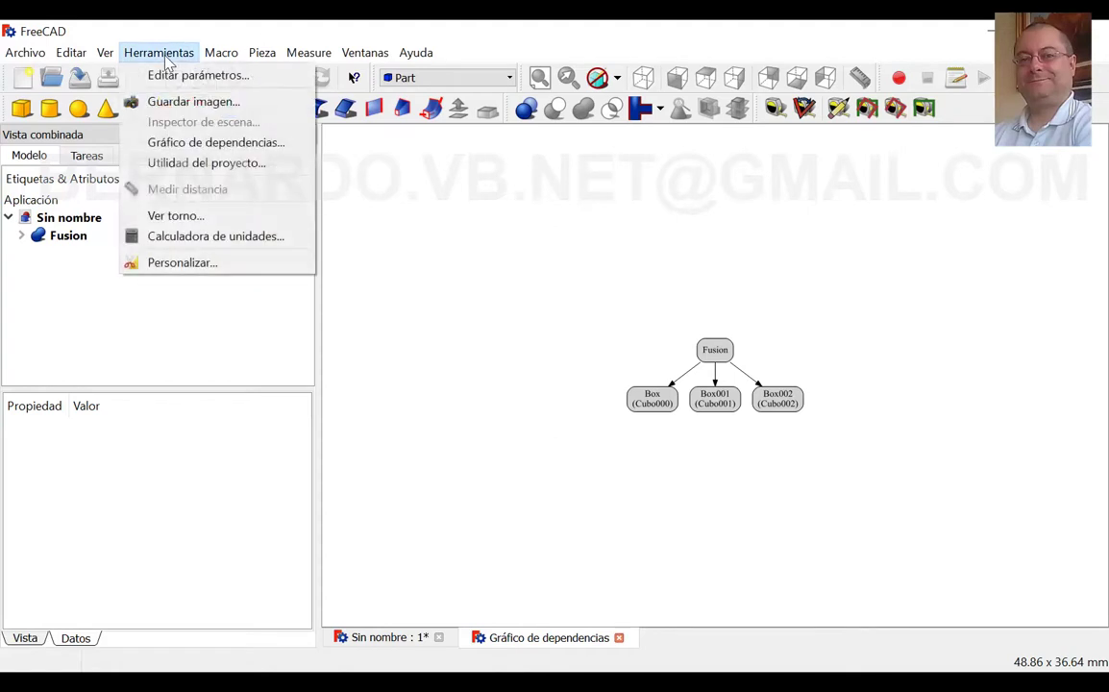
double_click(59, 237)
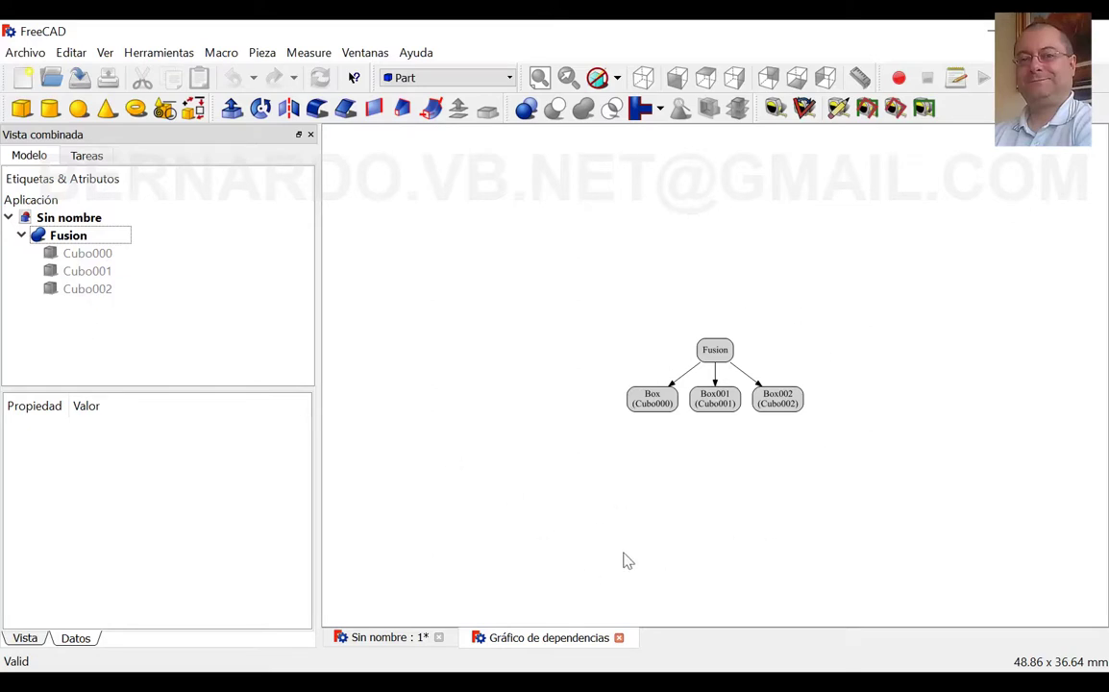
- Close the Gráfico de dependencias tab, orbit the L-shaped solid, and select Fusion
left_click(619, 639)
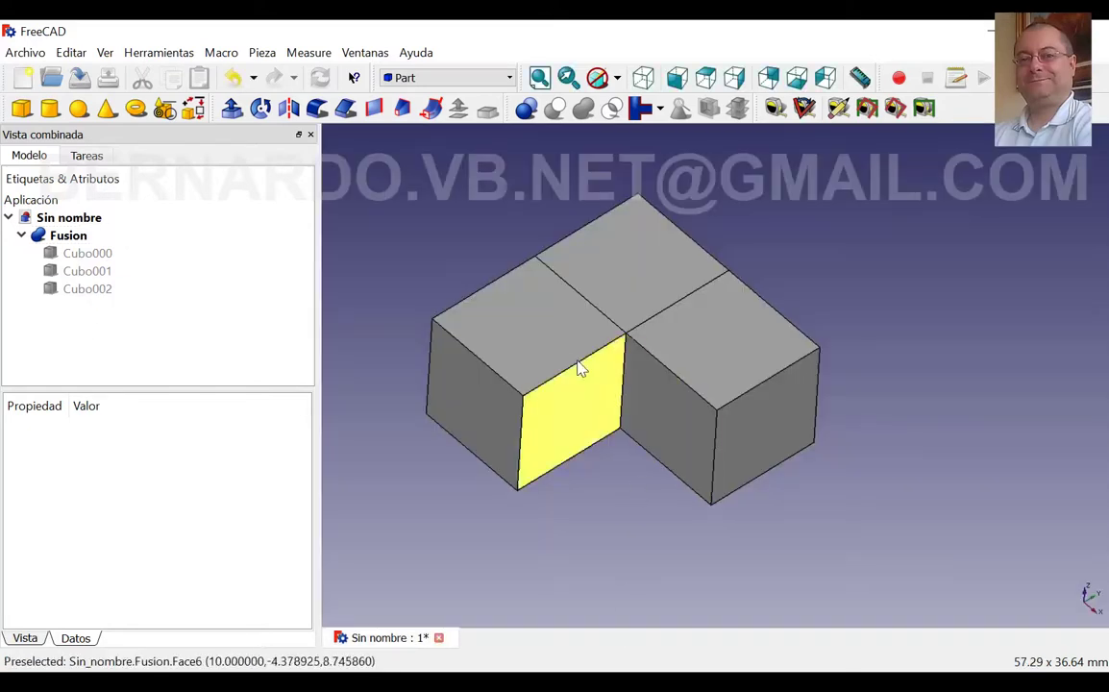
middle_click_drag(508, 395, 562, 386)
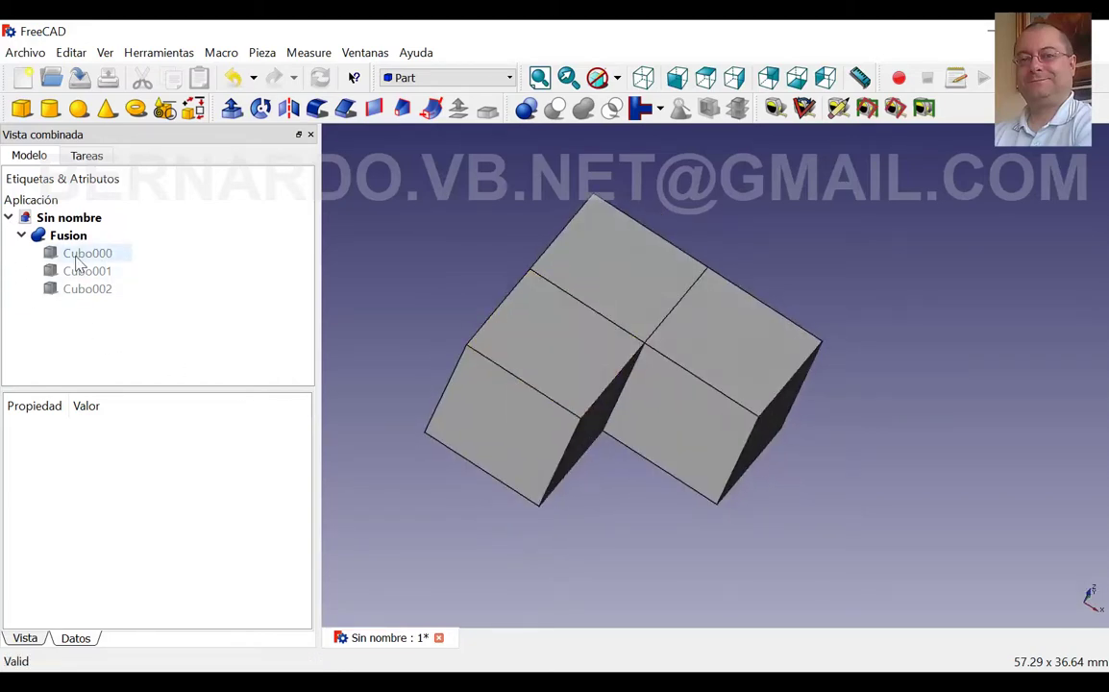
mouse_move(564, 425)
middle_mouse_down()
mouse_move(504, 342)
mouse_move(636, 301)
mouse_move(620, 415)
mouse_move(524, 415)
middle_mouse_up()
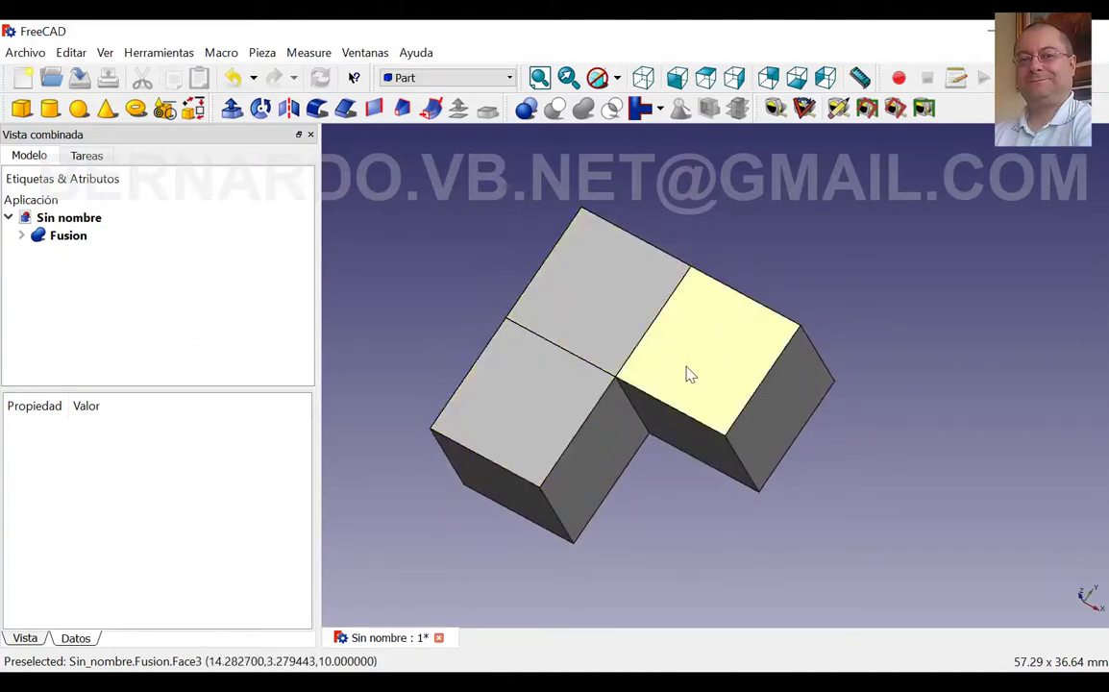
left_click(77, 247)
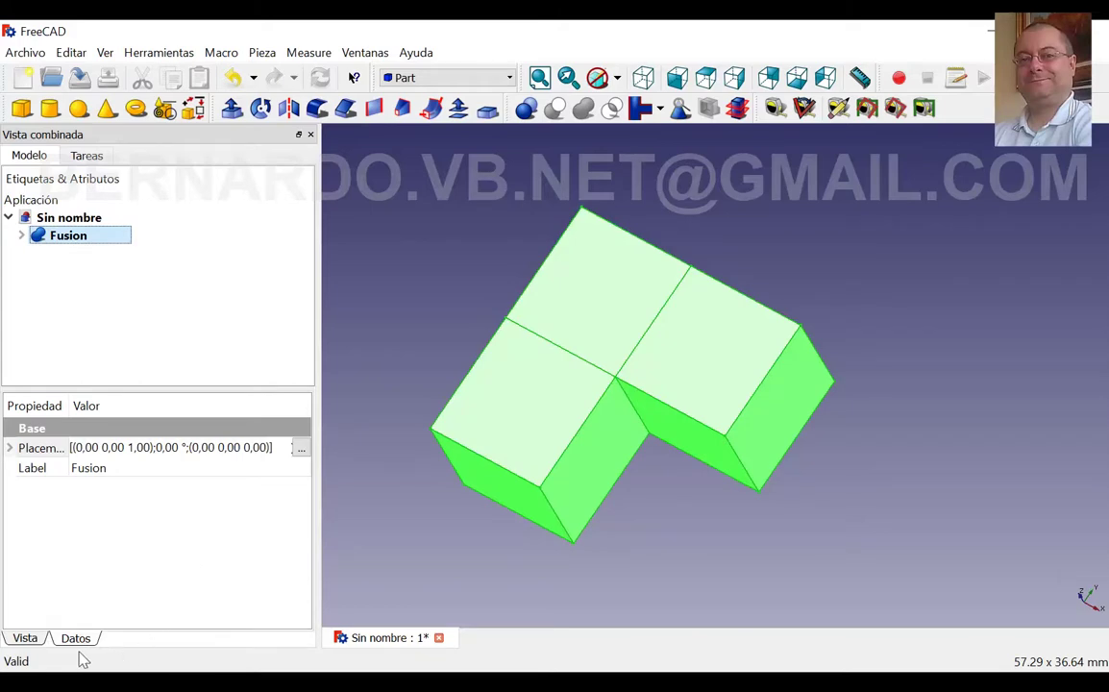
- Set Fusion's Shape Color to blue-violet (85,85,255) and view the recoloured solid
left_click(26, 638)
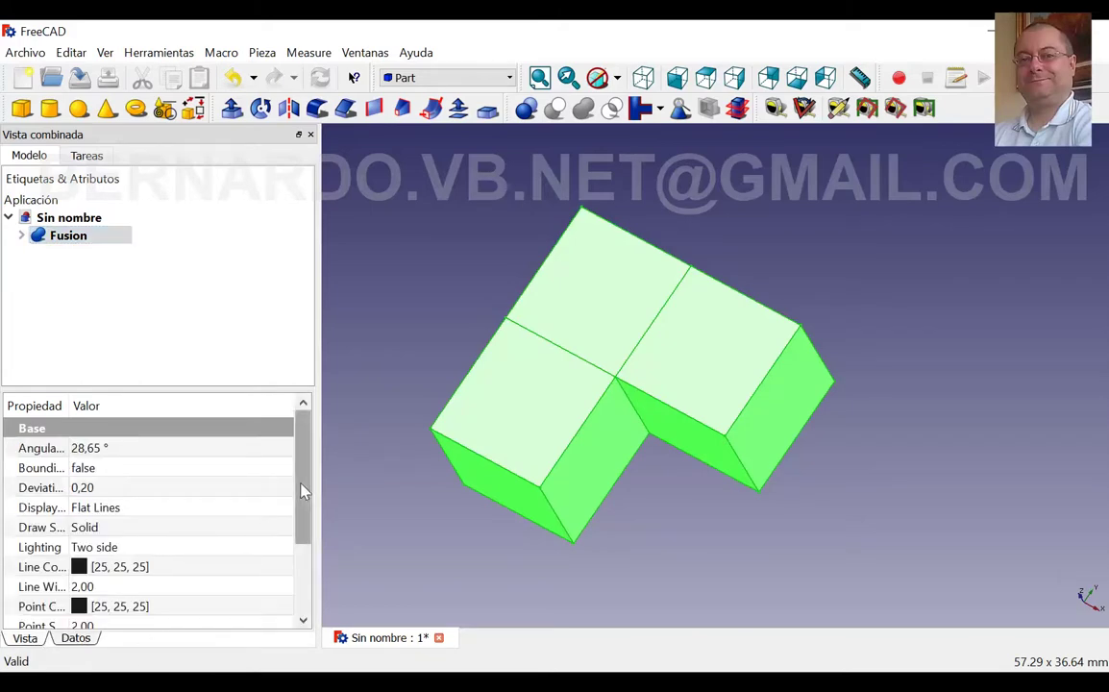
scroll(289, 500, "down", 2)
left_click(212, 566)
left_click(281, 567)
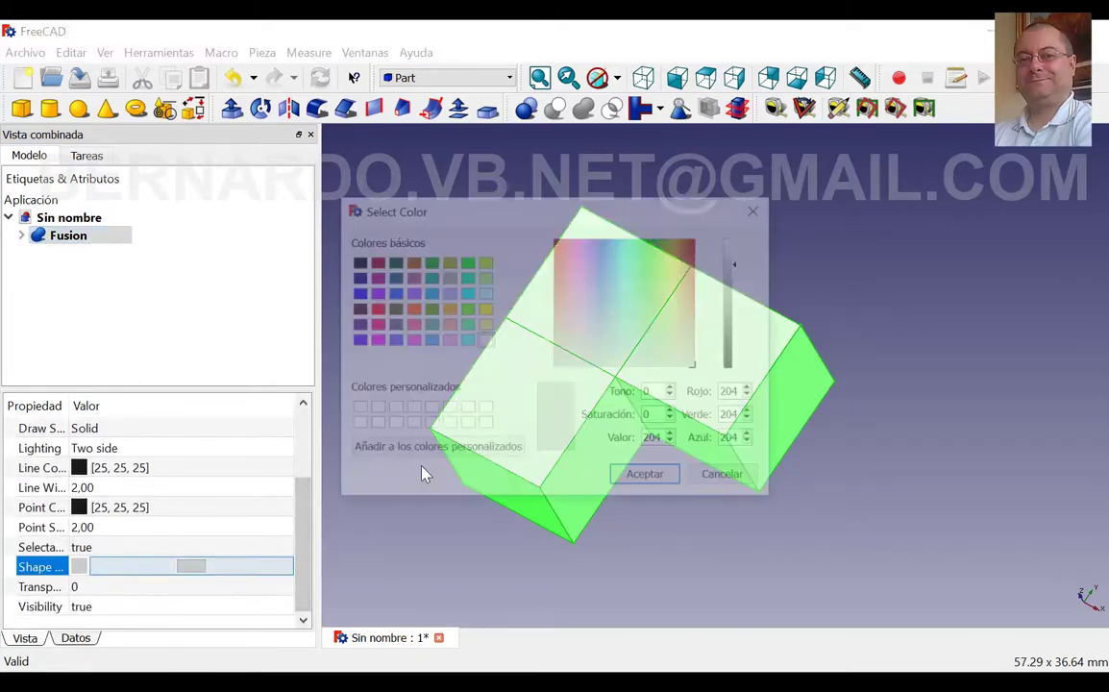
left_click(391, 339)
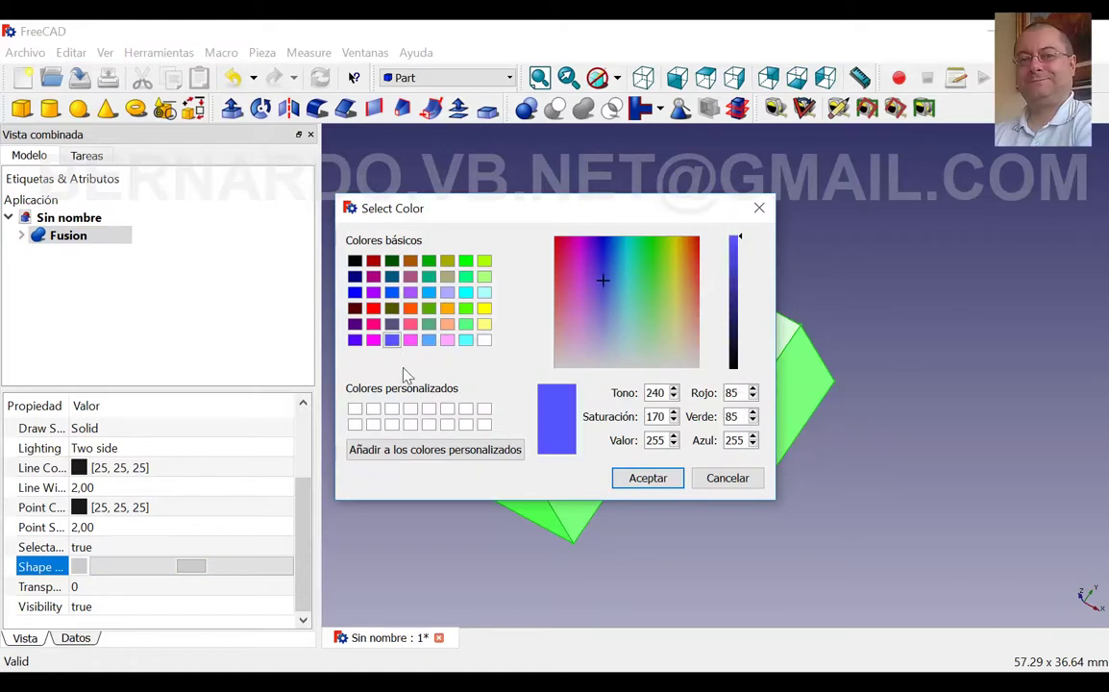
left_click(648, 478)
left_click(878, 347)
middle_click_drag(614, 431, 708, 529)
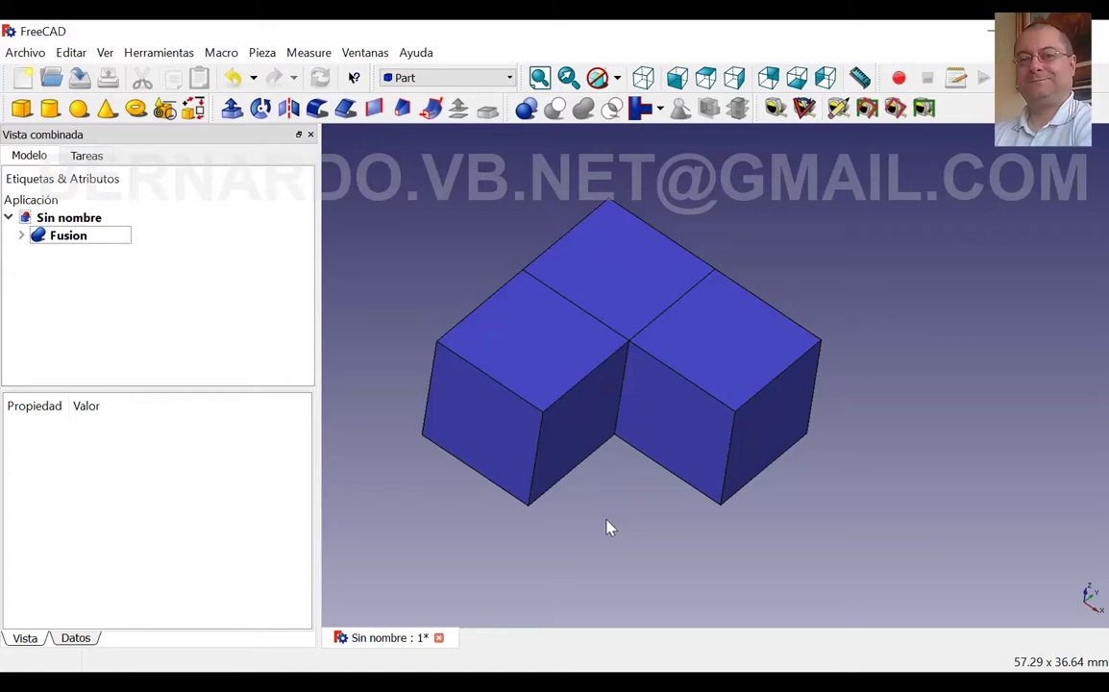
- Make Cubo000, Cubo001 and Cubo002 visible and orbit to inspect each cube
left_click(19, 236)
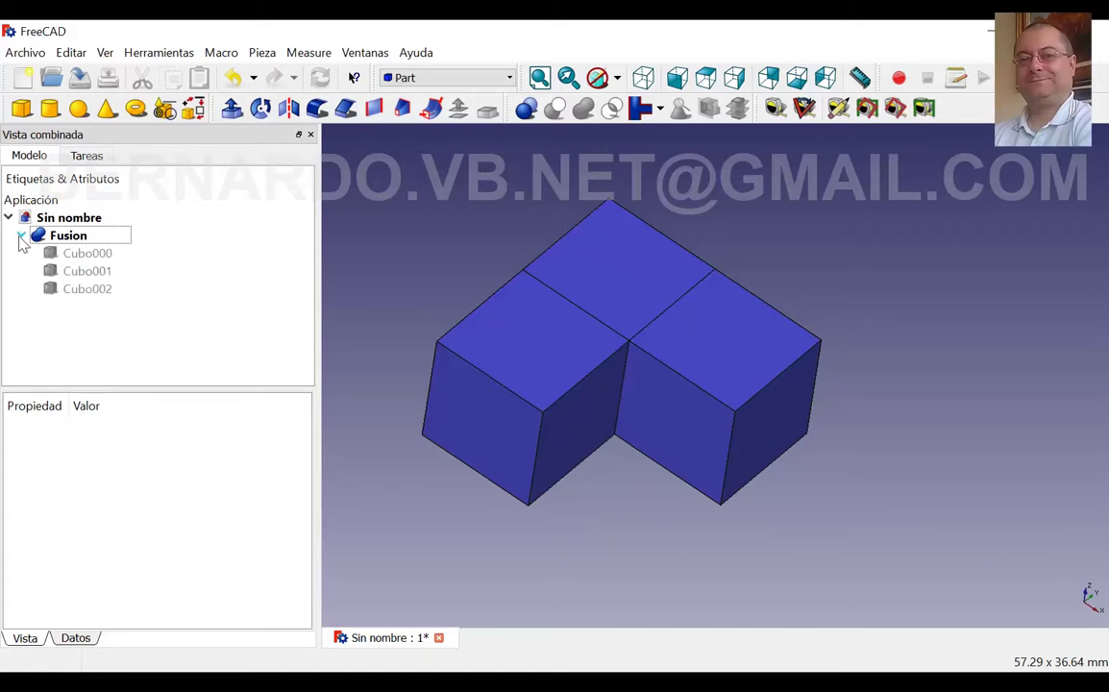
left_click(103, 255)
key("space")
left_click(106, 275)
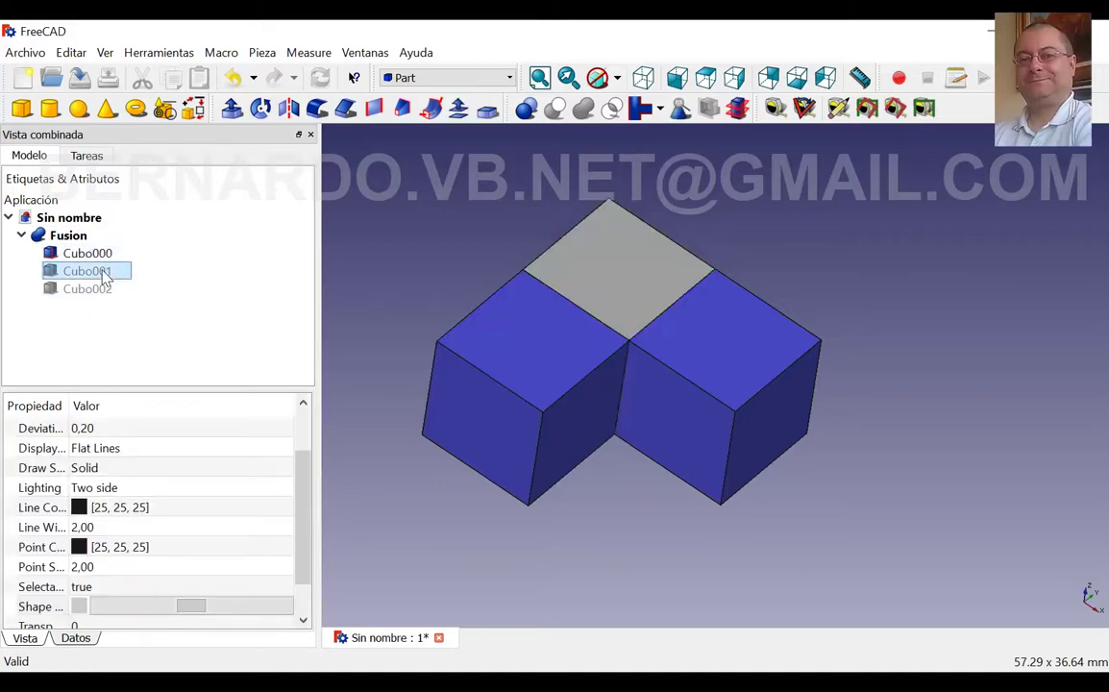
key("space")
left_click(89, 288)
key("space")
mouse_move(577, 432)
middle_mouse_down()
mouse_move(475, 472)
mouse_move(653, 609)
middle_mouse_up()
left_click(94, 290)
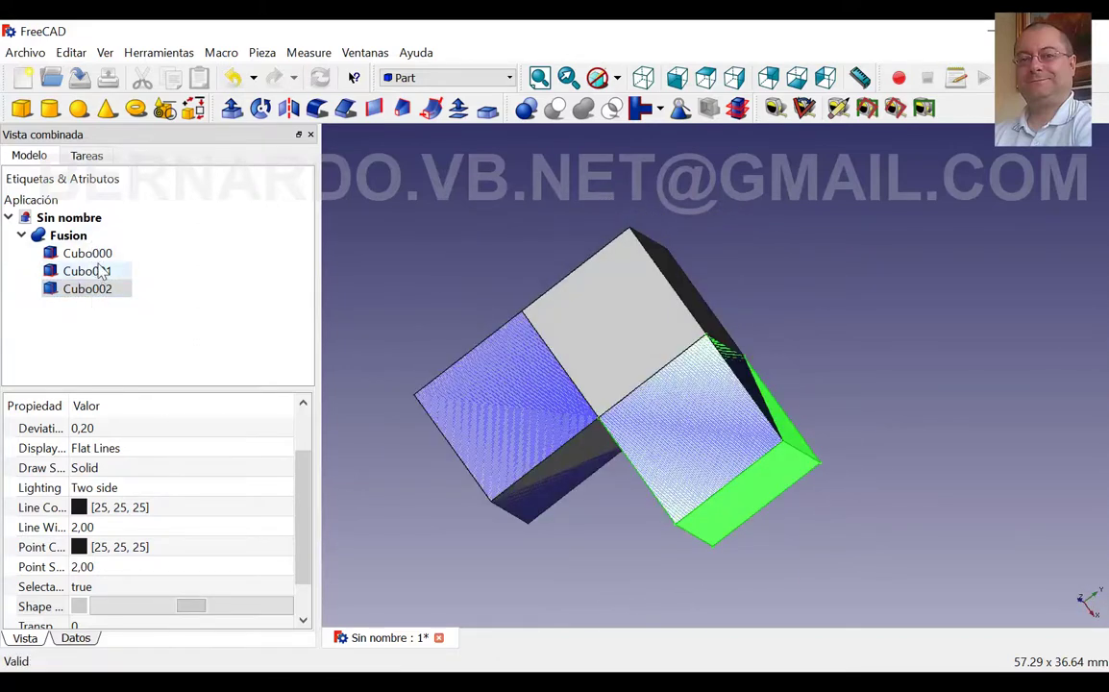
left_click(86, 253)
middle_click_drag(519, 413, 587, 504)
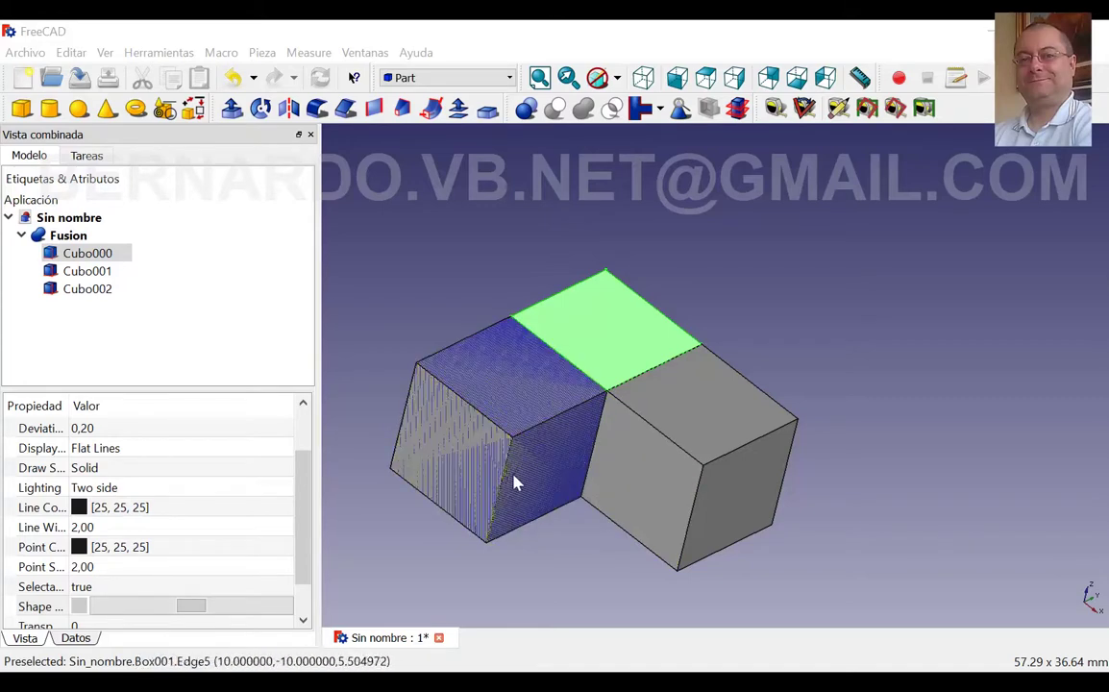
- Hide the three cubes again and select Cubo001
left_click(94, 256)
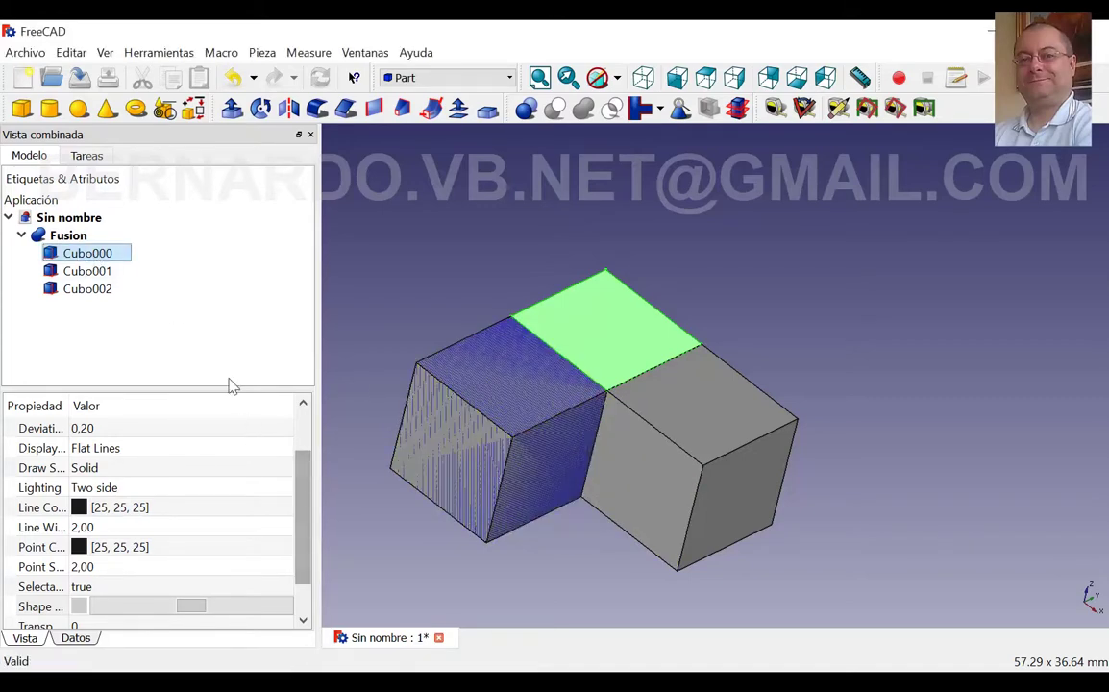
key("space")
left_click(77, 272)
left_click(86, 288, "shift")
key("space")
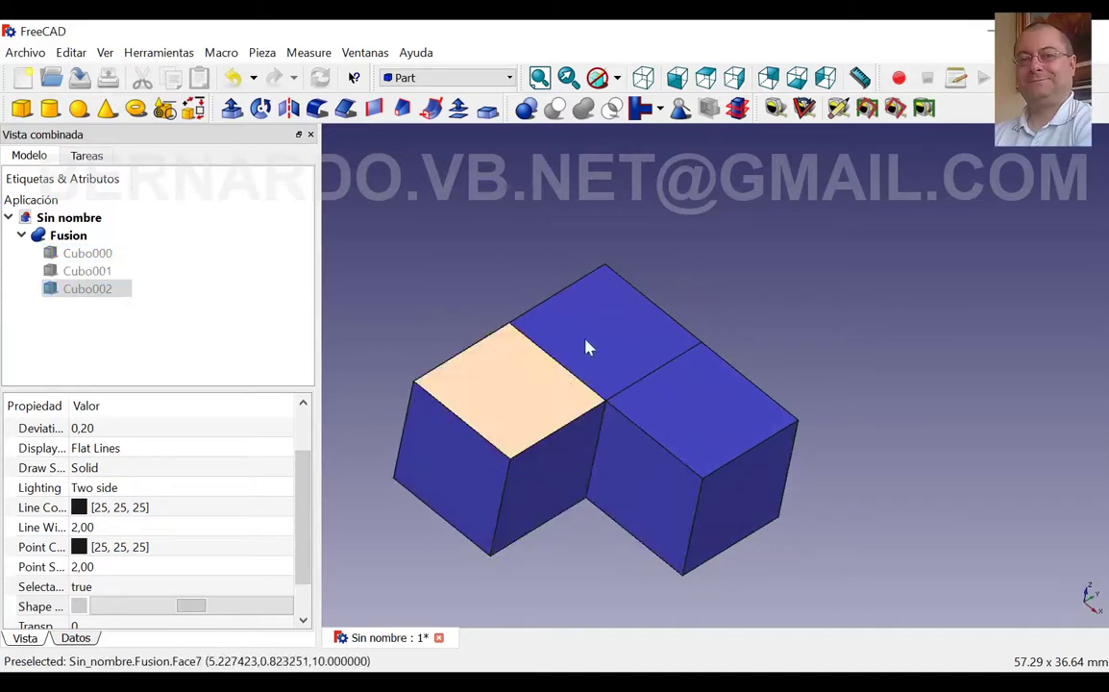
key("Up")
key("Up")
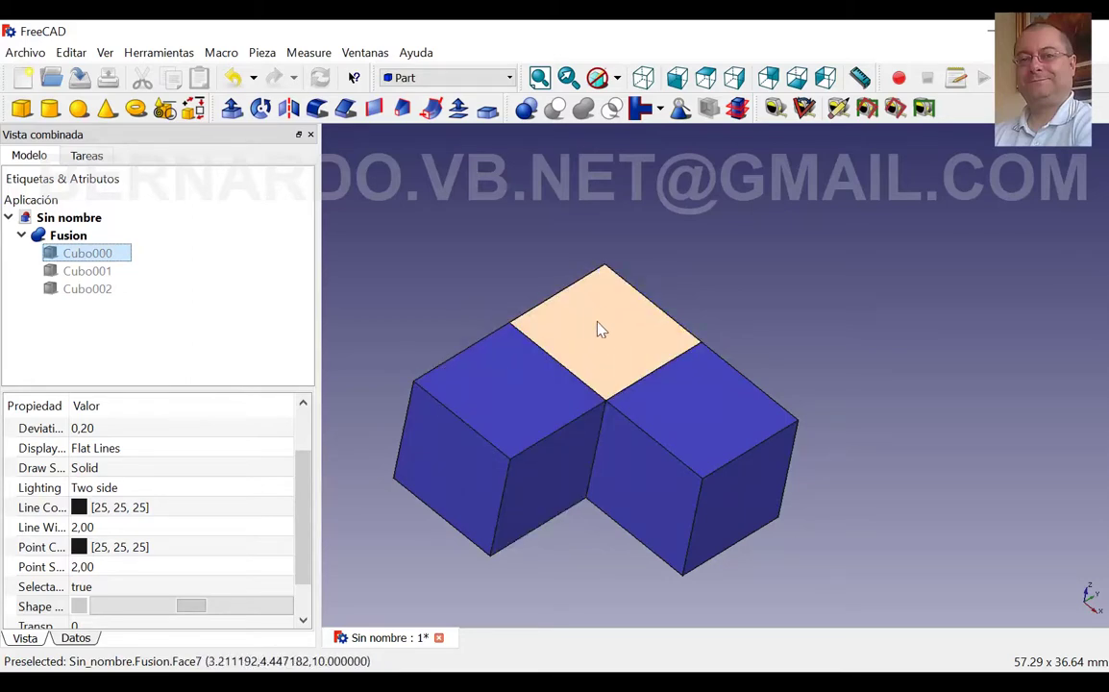
left_click(101, 271)
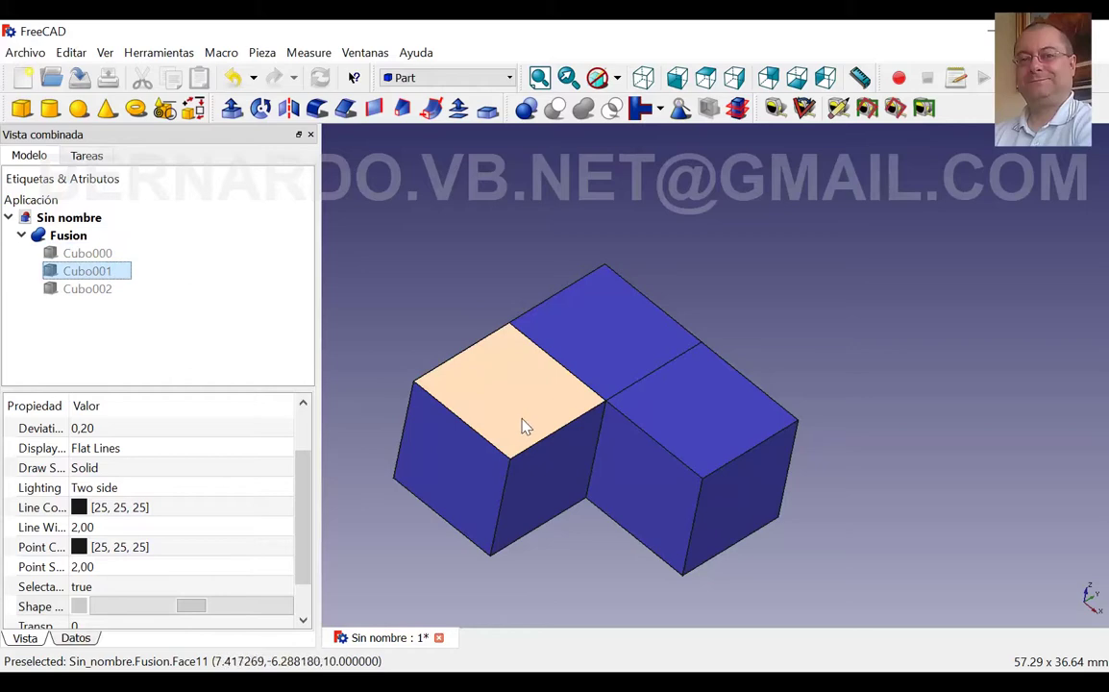
mouse_move(522, 460)
middle_mouse_down()
mouse_move(567, 463)
mouse_move(577, 429)
mouse_move(547, 344)
mouse_move(495, 396)
middle_mouse_up()
middle_click_drag(641, 493, 675, 495)
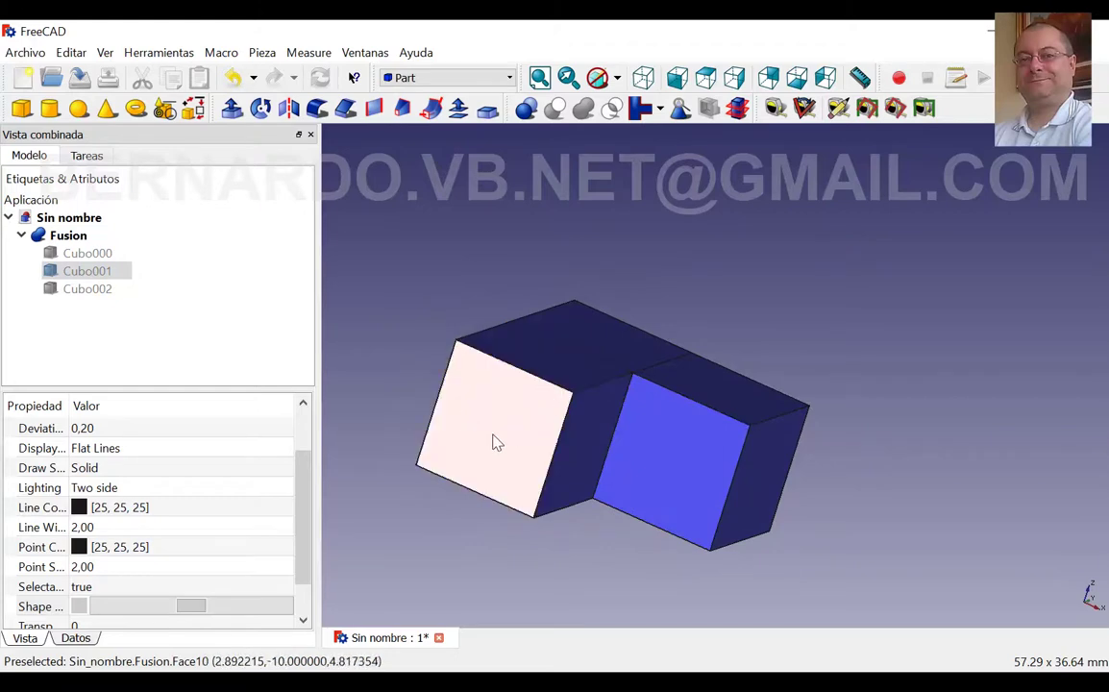
- Change Cubo001's Height to 5 mm in its Datos properties and orbit the stepped result
left_click(75, 636)
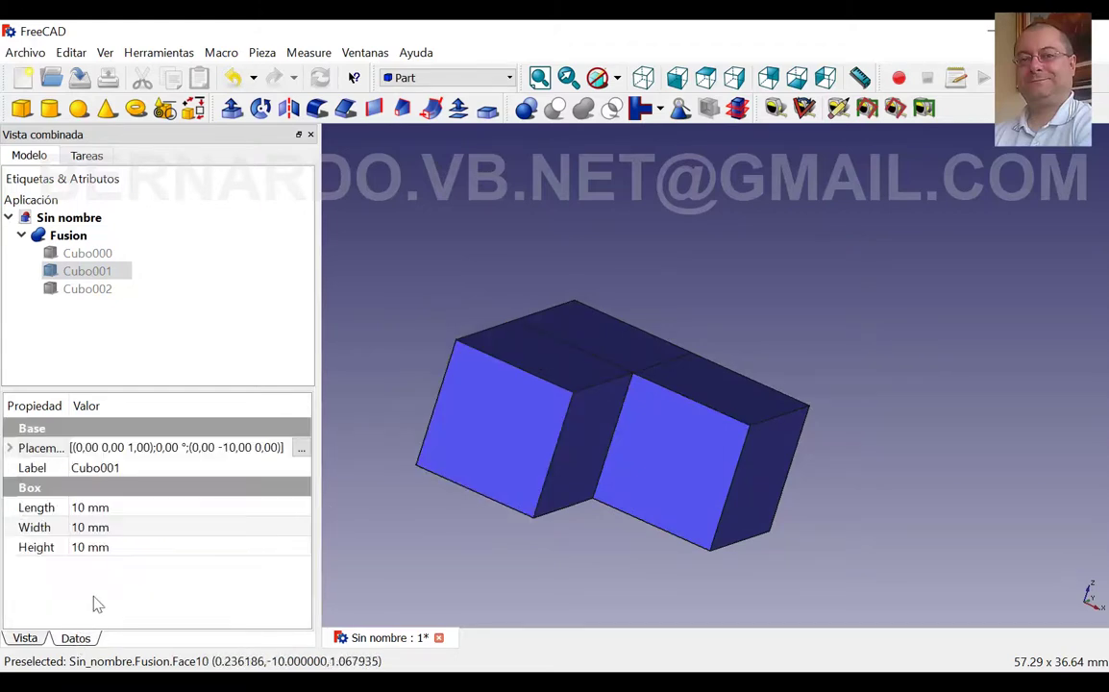
left_click(149, 555)
type("6")
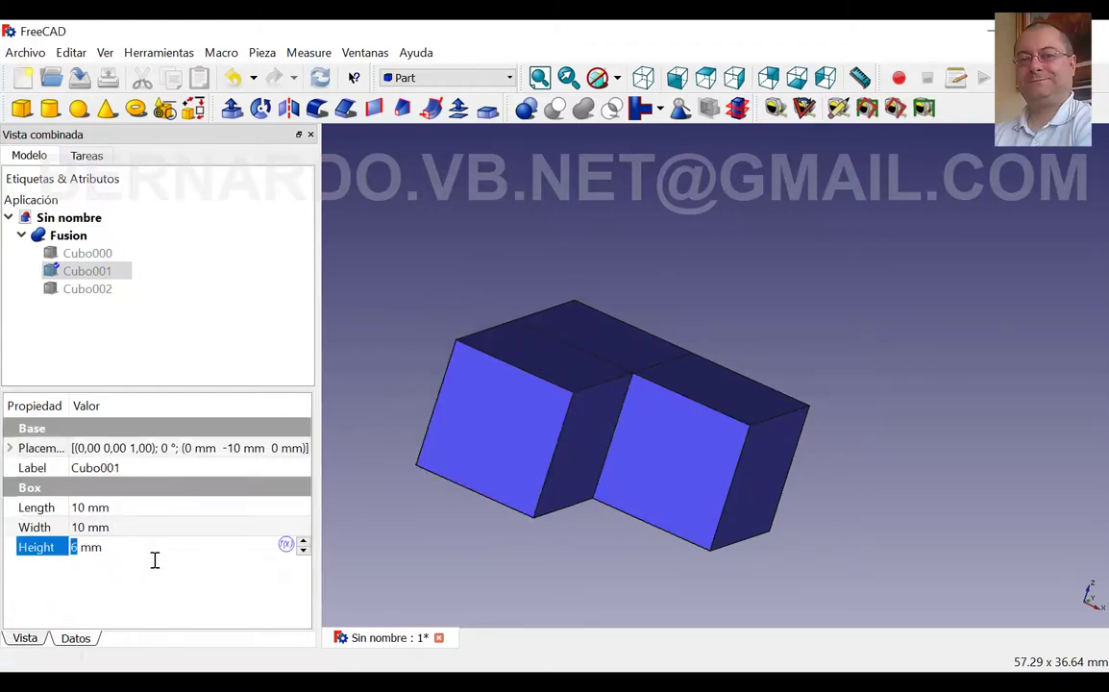
type("5")
left_click(165, 528)
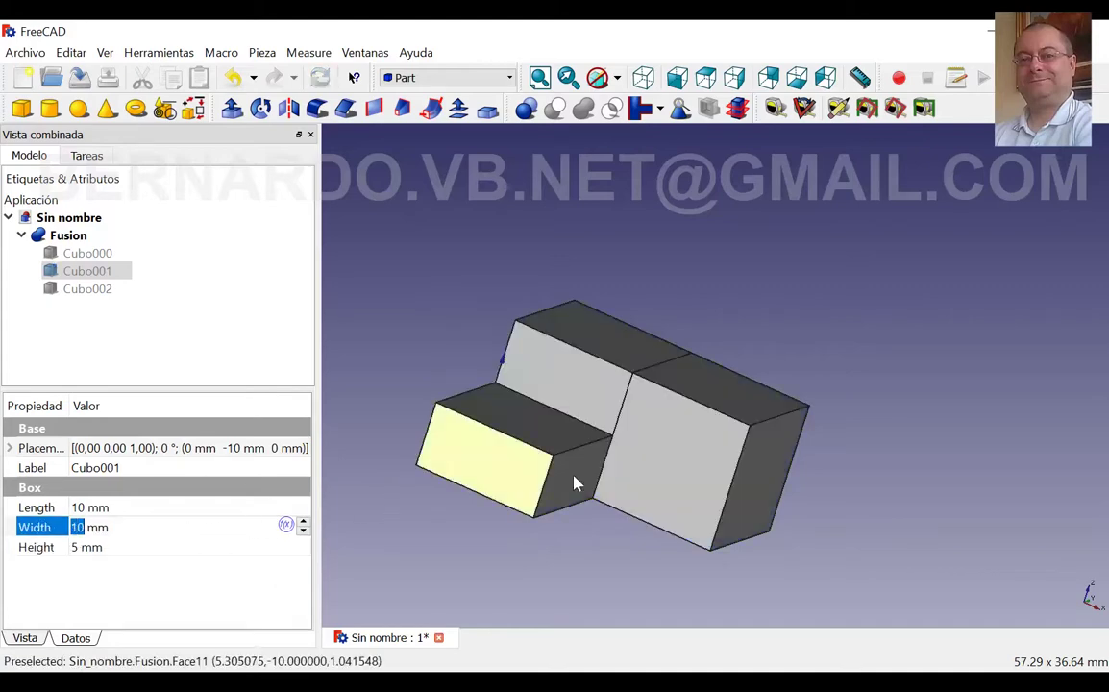
left_click(77, 238)
left_click(796, 278)
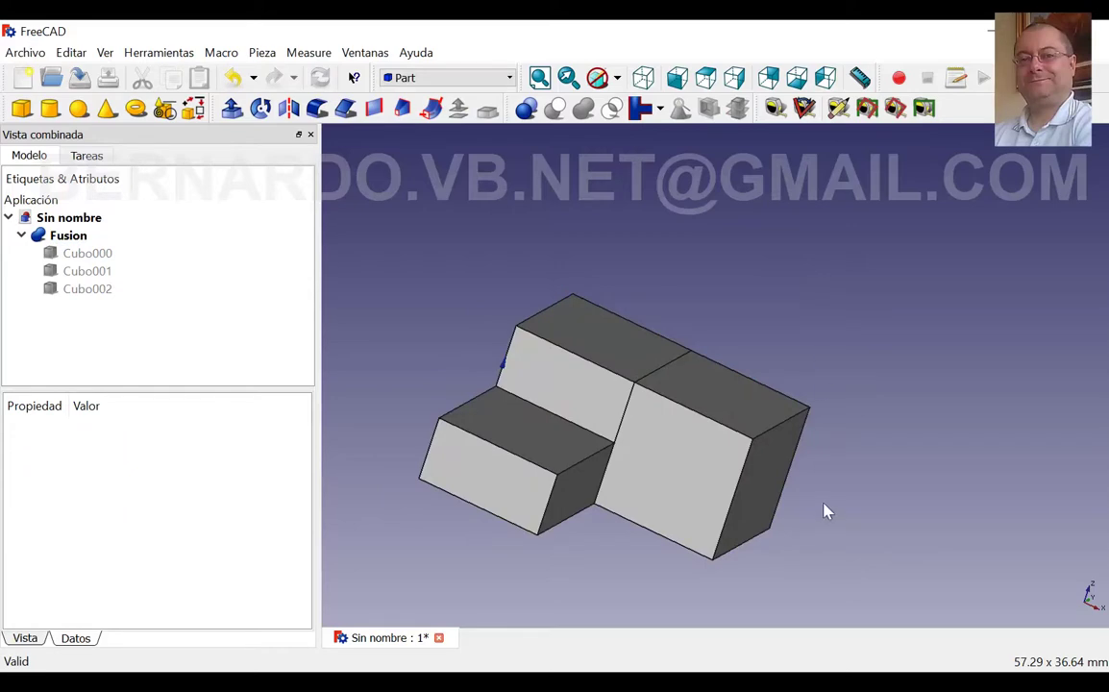
mouse_move(824, 511)
middle_mouse_down()
mouse_move(735, 546)
mouse_move(887, 503)
mouse_move(796, 521)
middle_mouse_up()
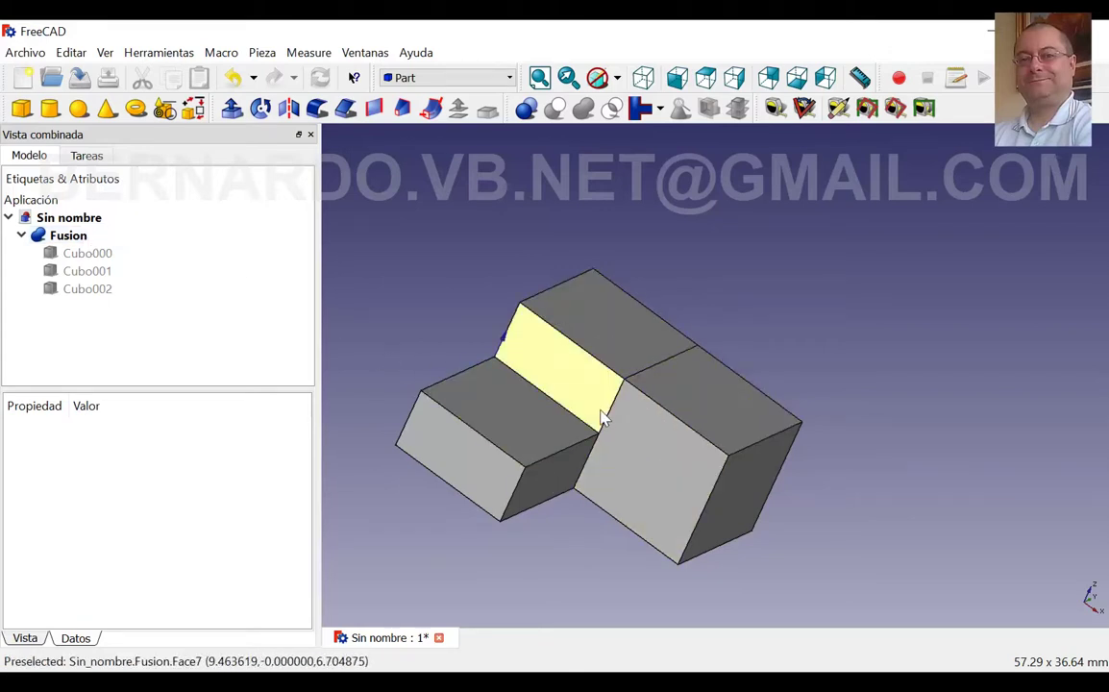
- Set the stepped Fusion's Shape Color to the blue basic swatch
left_click(61, 236)
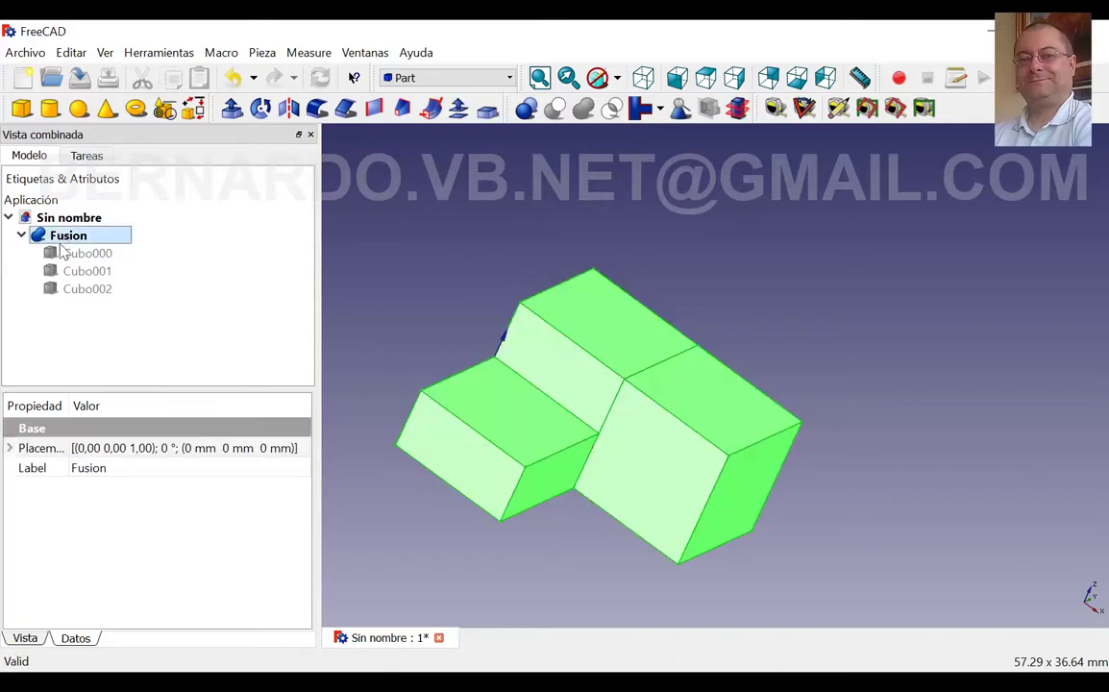
left_click(31, 640)
left_click(202, 606)
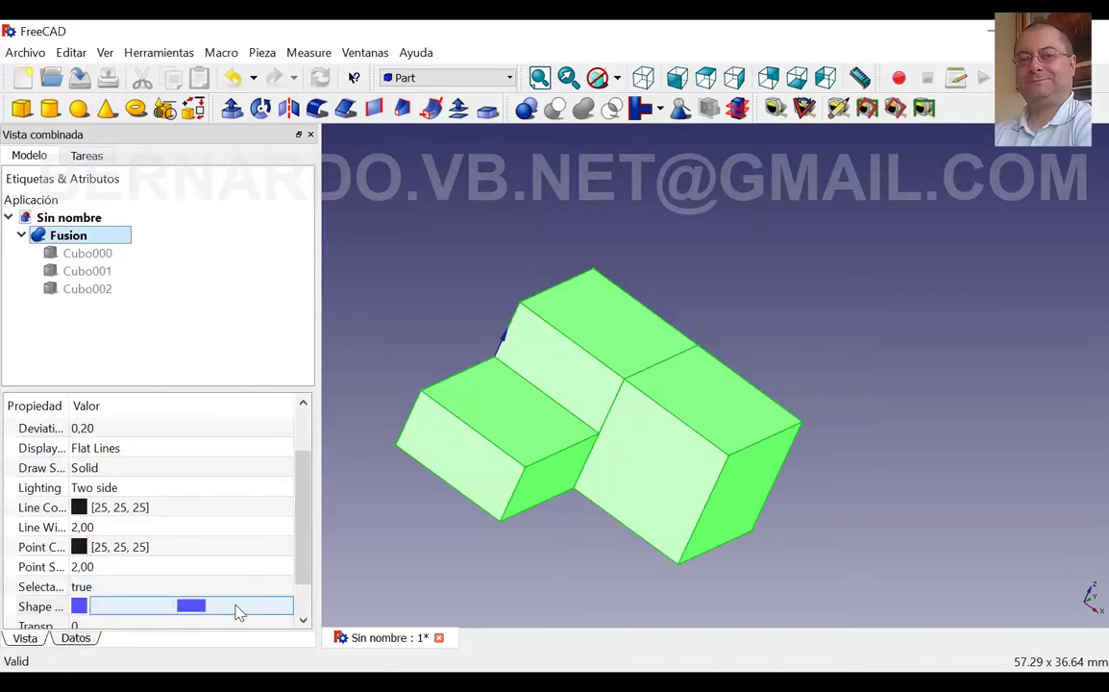
left_click(236, 612)
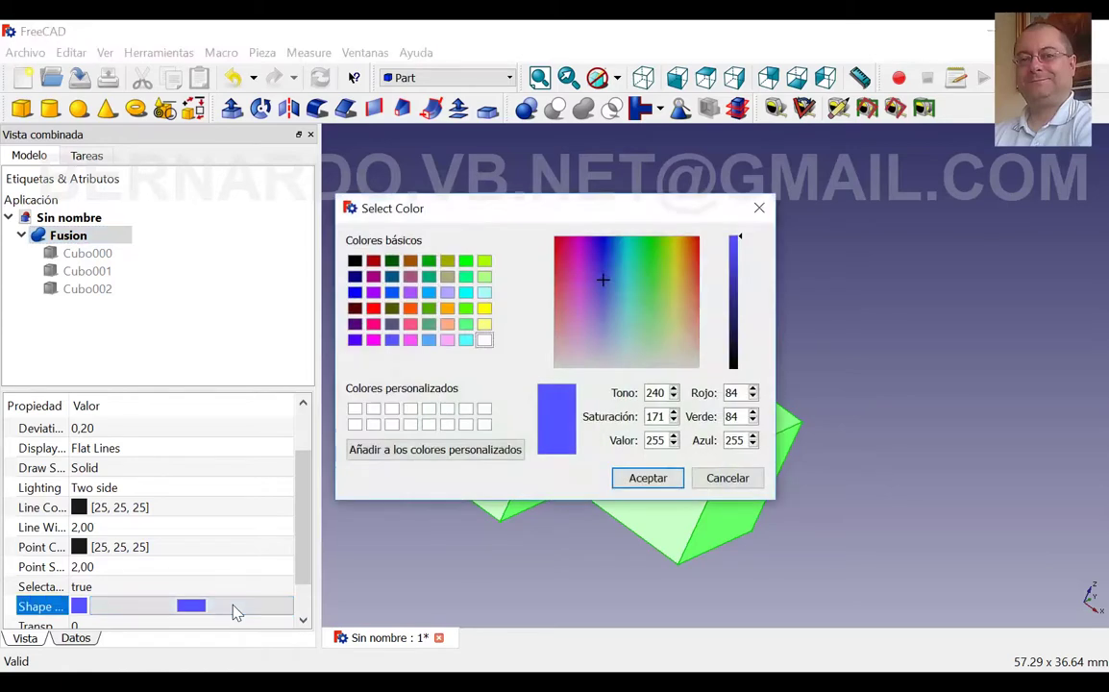
left_click(393, 347)
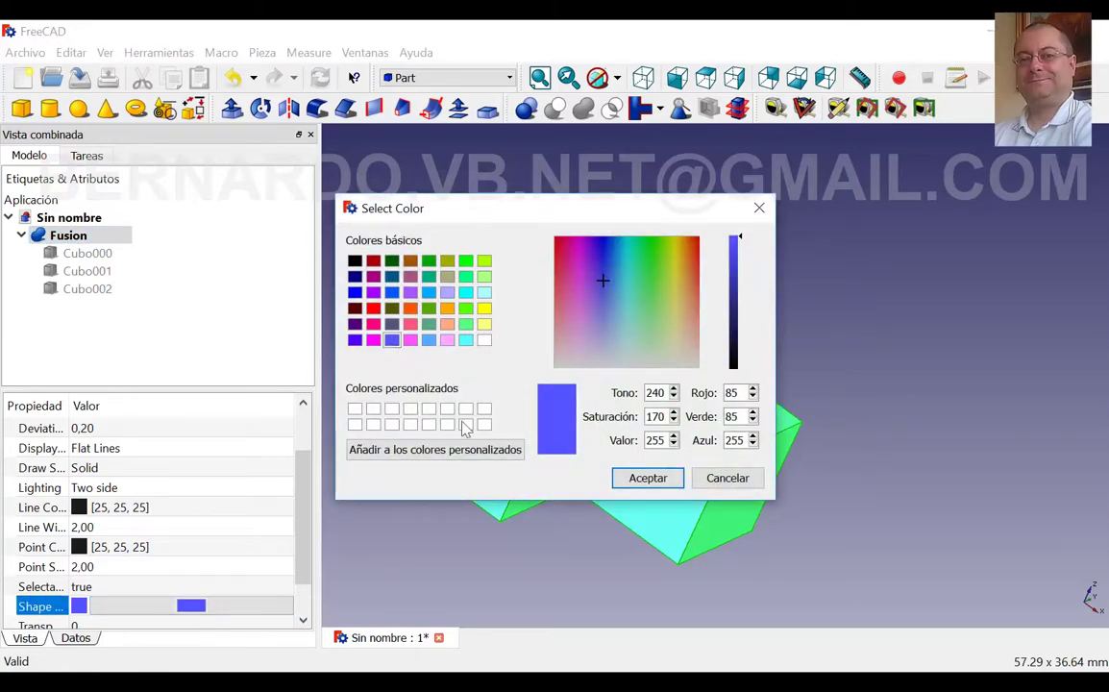
left_click(642, 476)
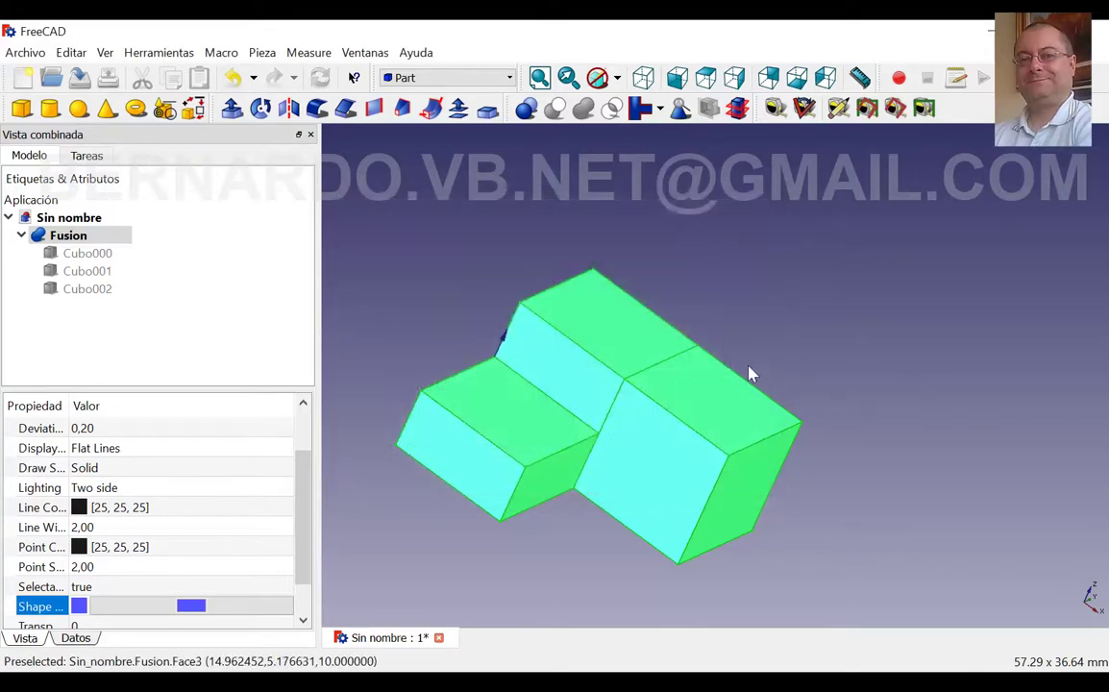
left_click(787, 346)
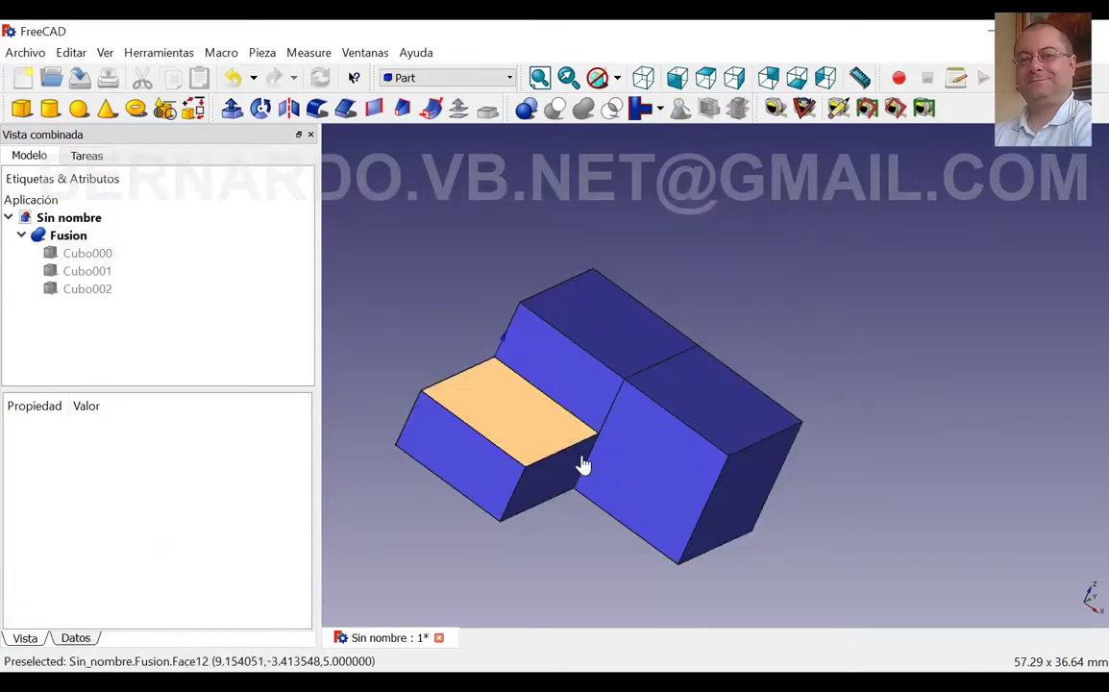
left_click(68, 235)
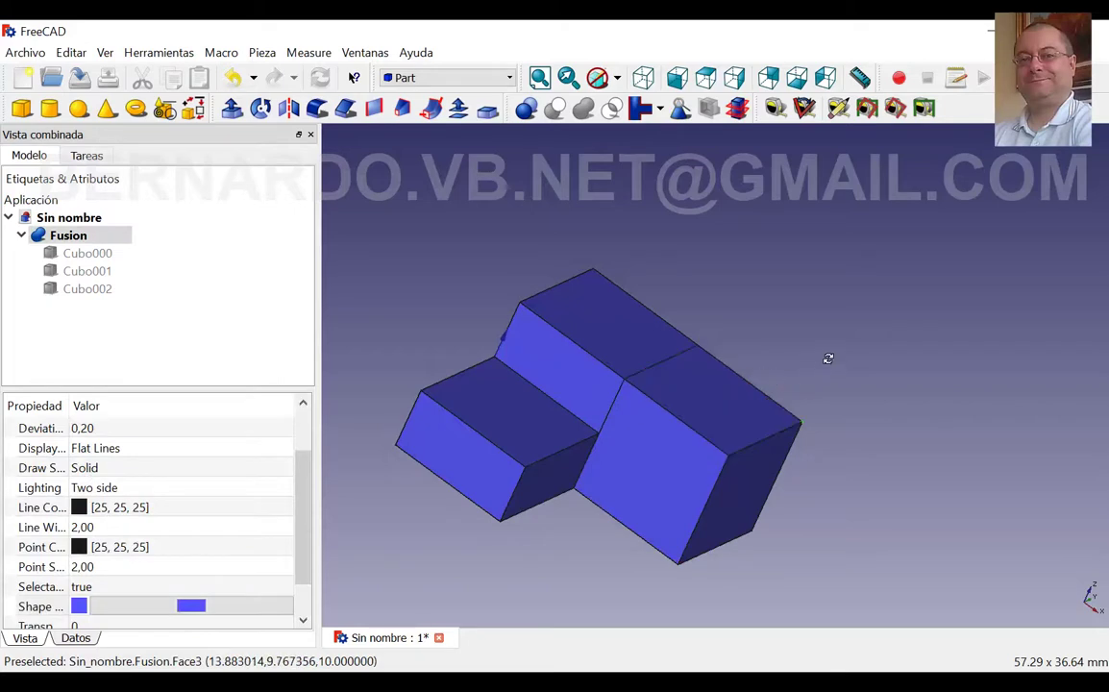
middle_click_drag(828, 358, 818, 327)
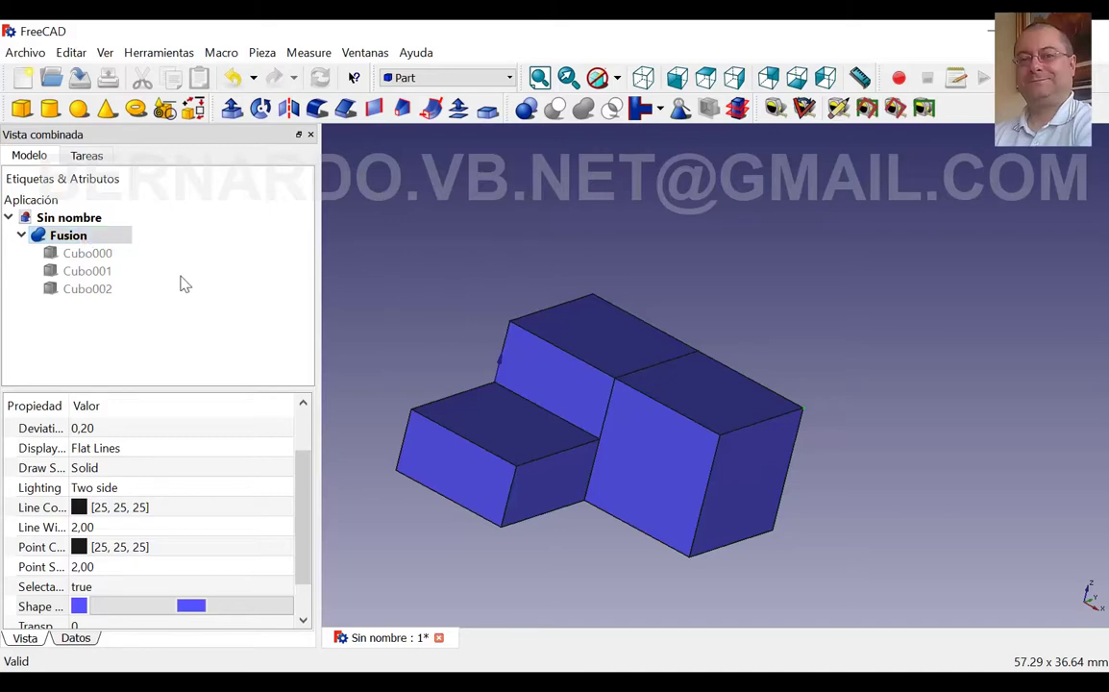
- Delete Cubo000, Cubo001 and Cubo002, confirming each Dependencias del objeto prompt with Sí
left_click(96, 255)
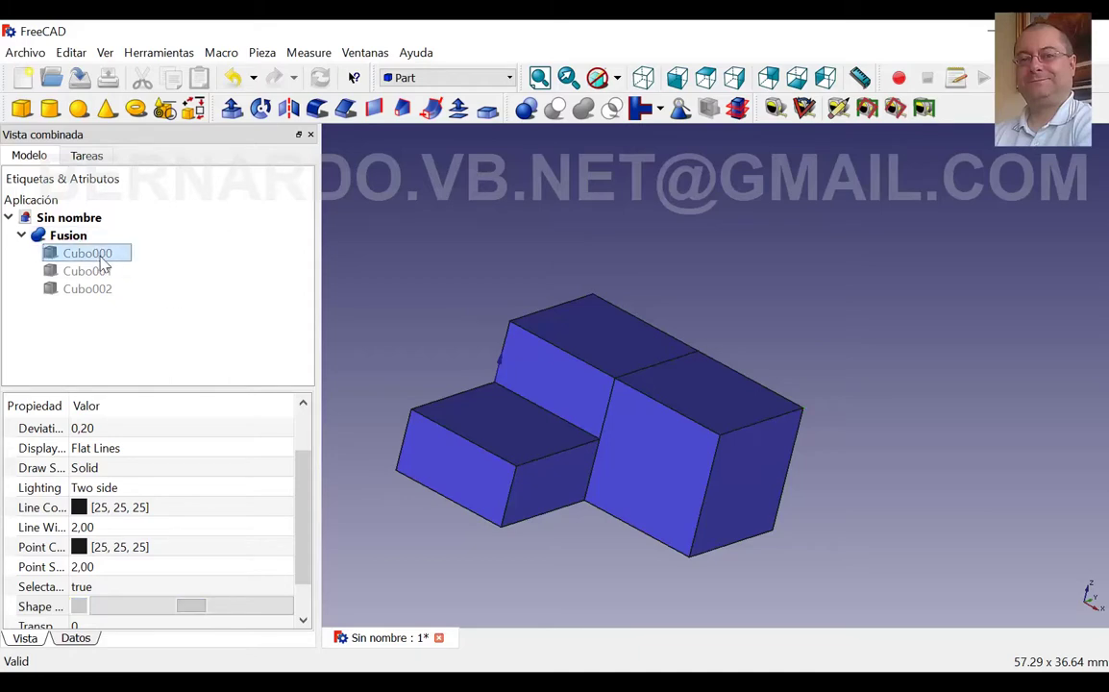
key("Delete")
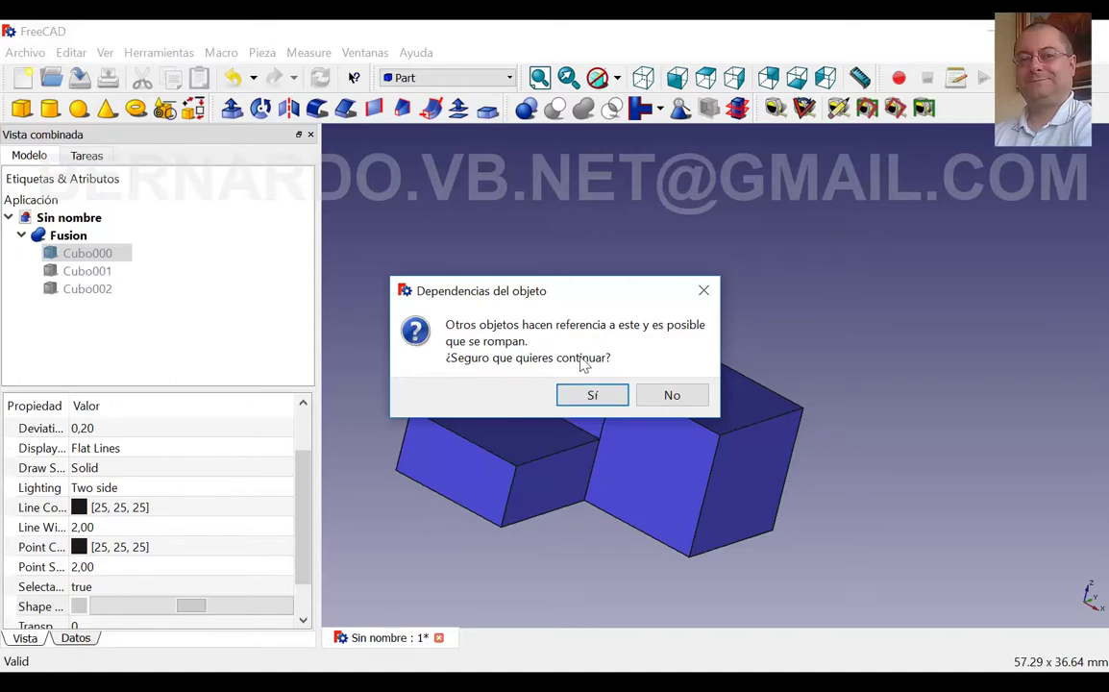
key("Return")
left_click(101, 253)
key("Delete")
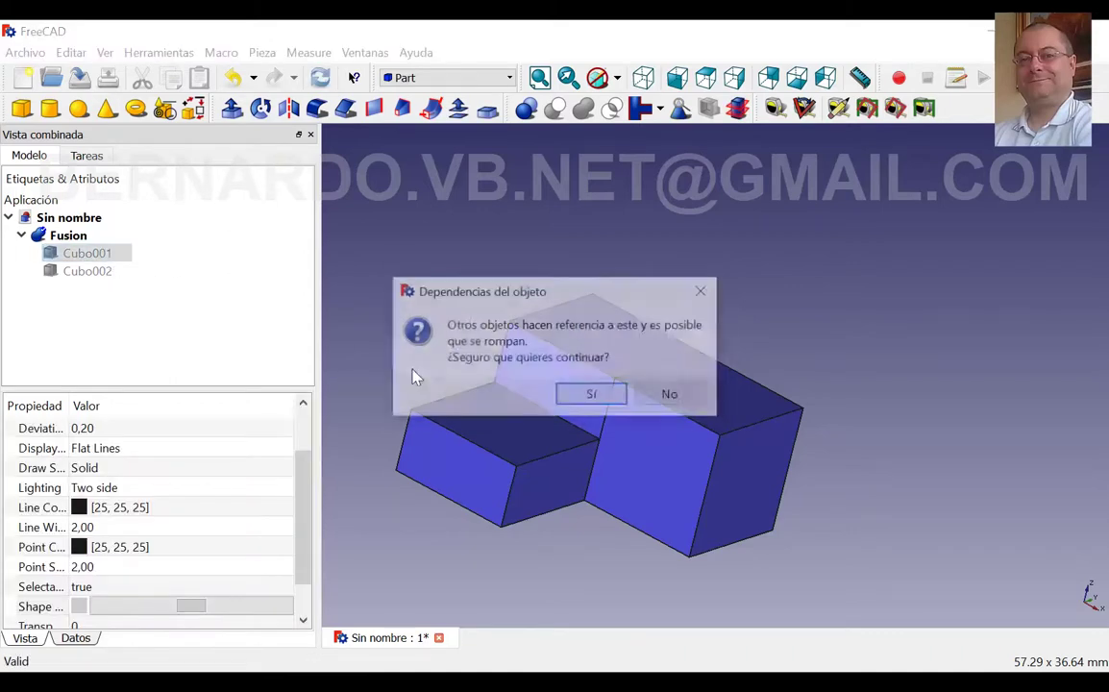
key("Return")
left_click(115, 254)
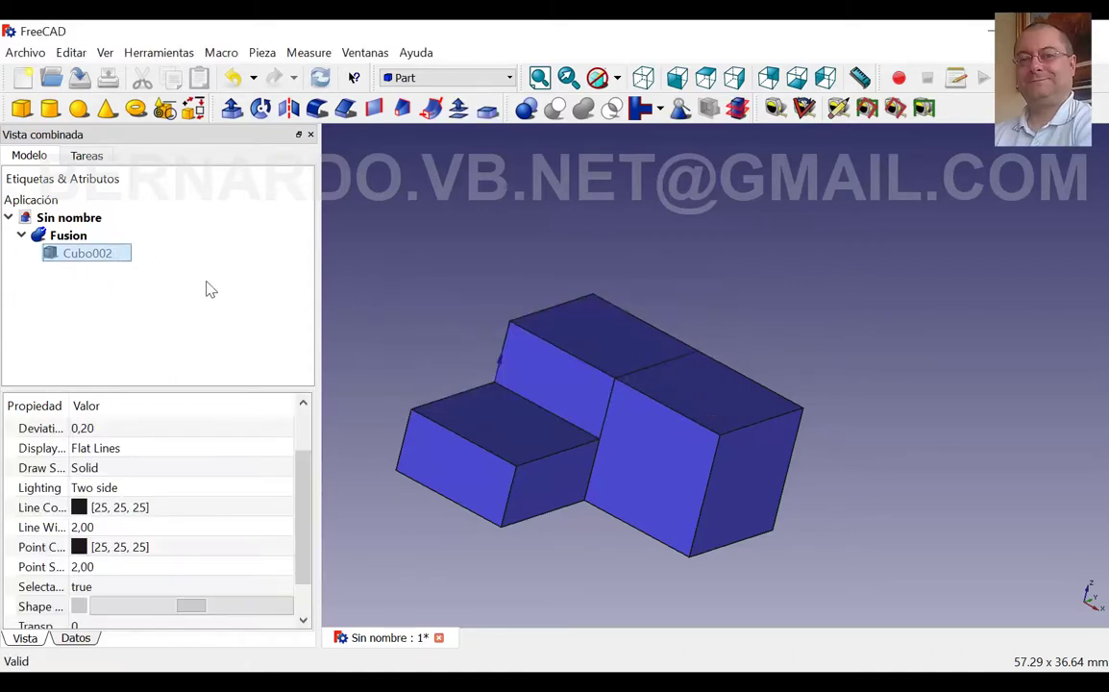
key("Delete")
left_click(590, 395)
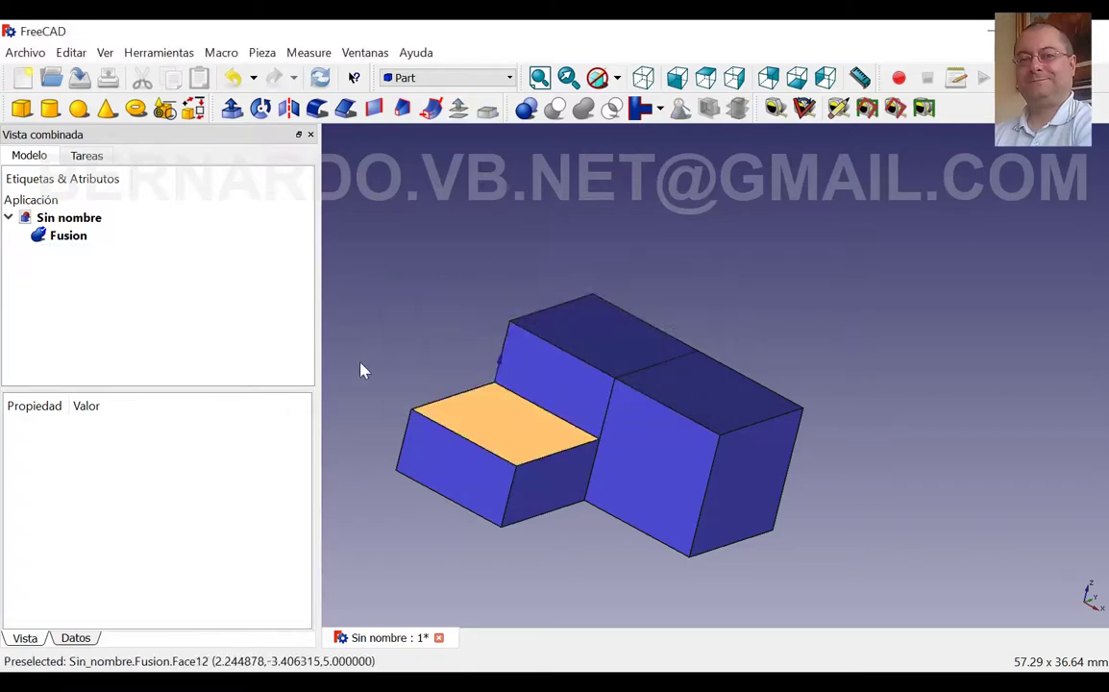
left_click(82, 243)
mouse_move(837, 340)
middle_mouse_down()
mouse_move(725, 327)
mouse_move(683, 465)
mouse_move(735, 426)
mouse_move(601, 497)
mouse_move(629, 512)
mouse_move(547, 512)
mouse_move(572, 429)
middle_mouse_up()
left_click(865, 423)
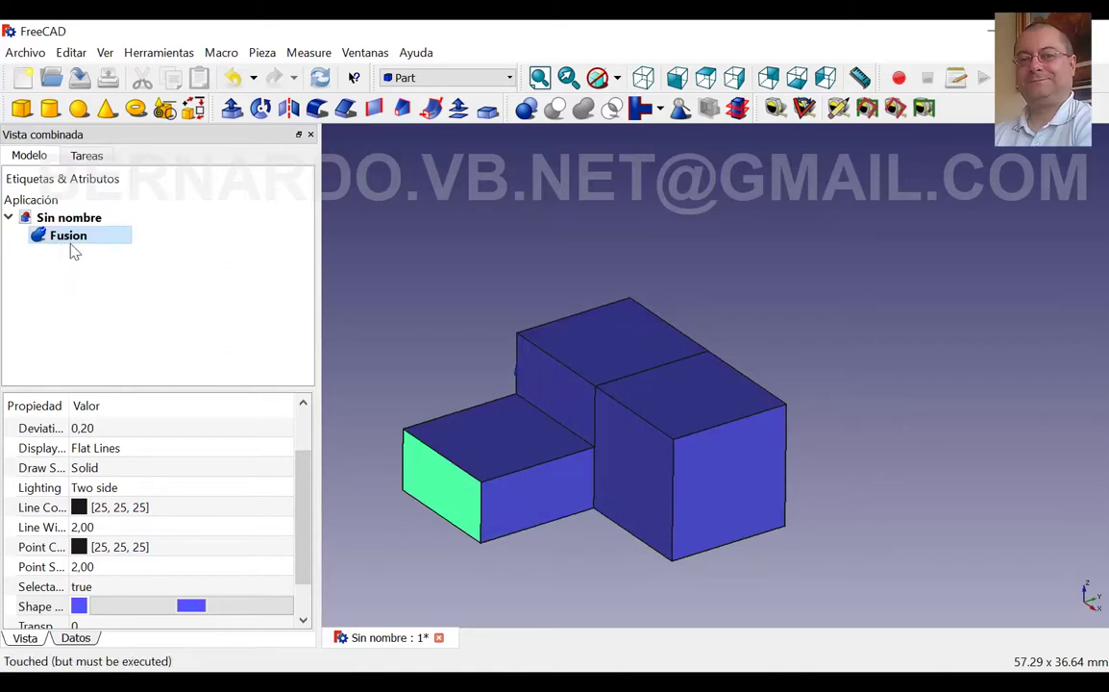
- Undo the three deletions to bring back Cubo000–Cubo002, then collapse and select Fusion
middle_click_drag(538, 537, 611, 586)
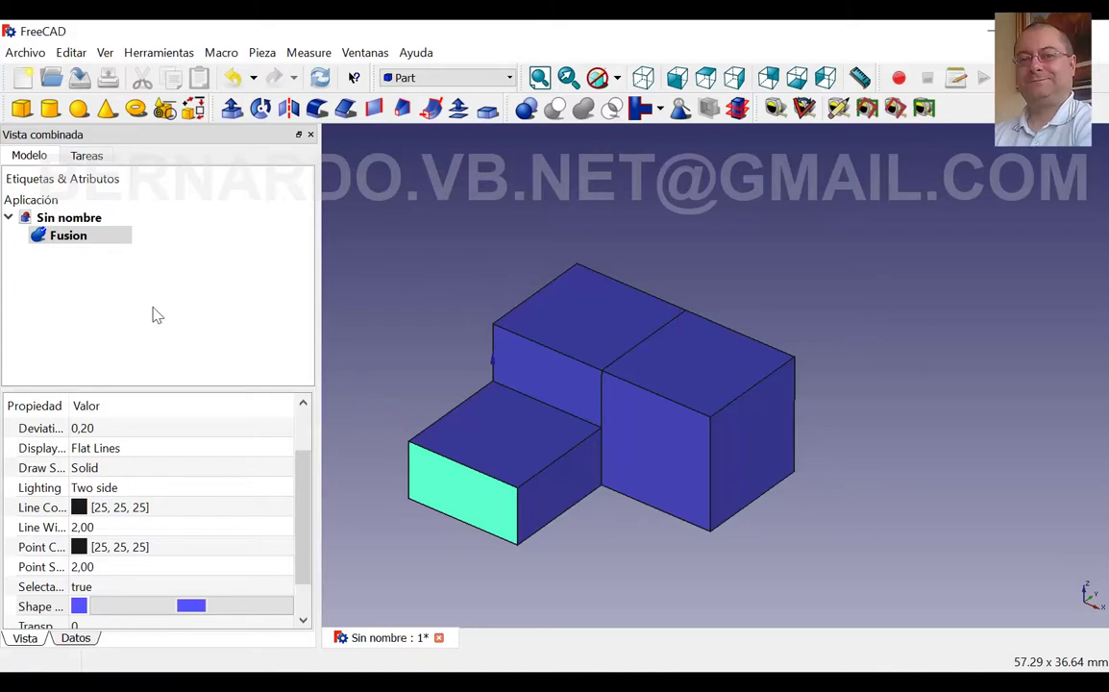
left_click(235, 78)
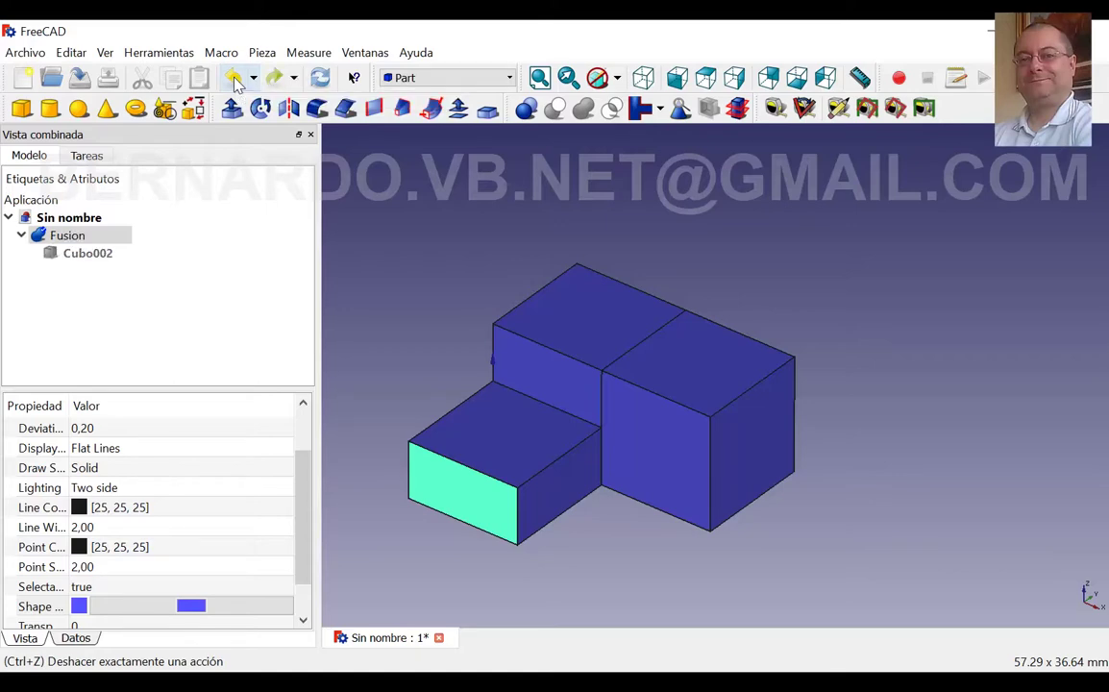
left_click(236, 79)
left_click(235, 78)
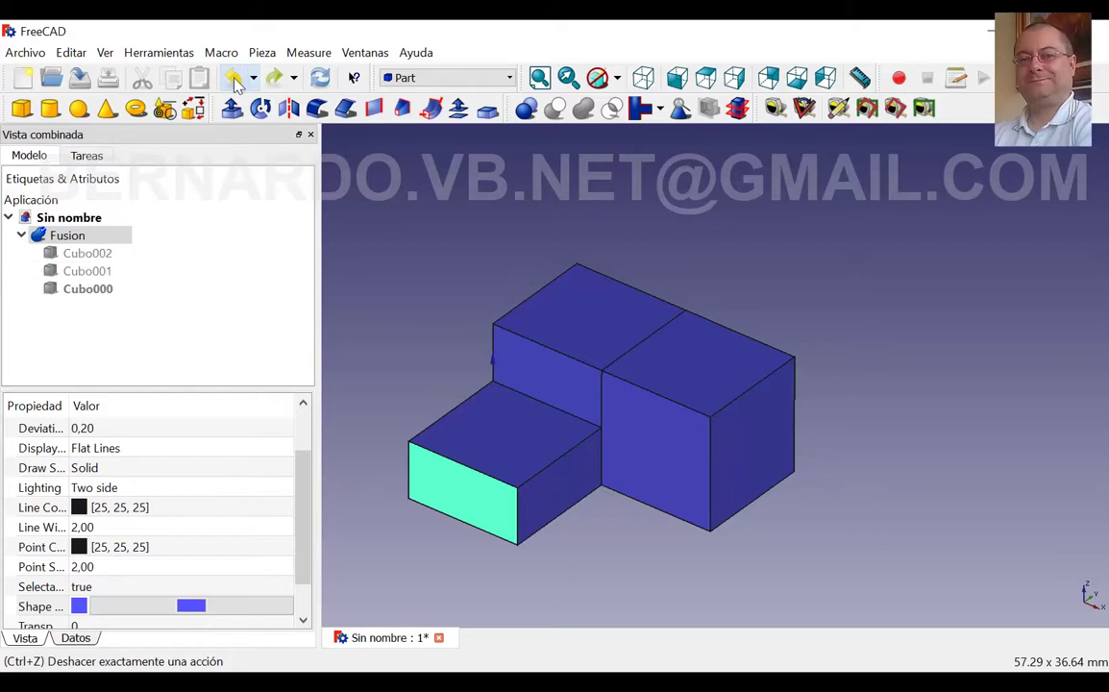
left_click(186, 334)
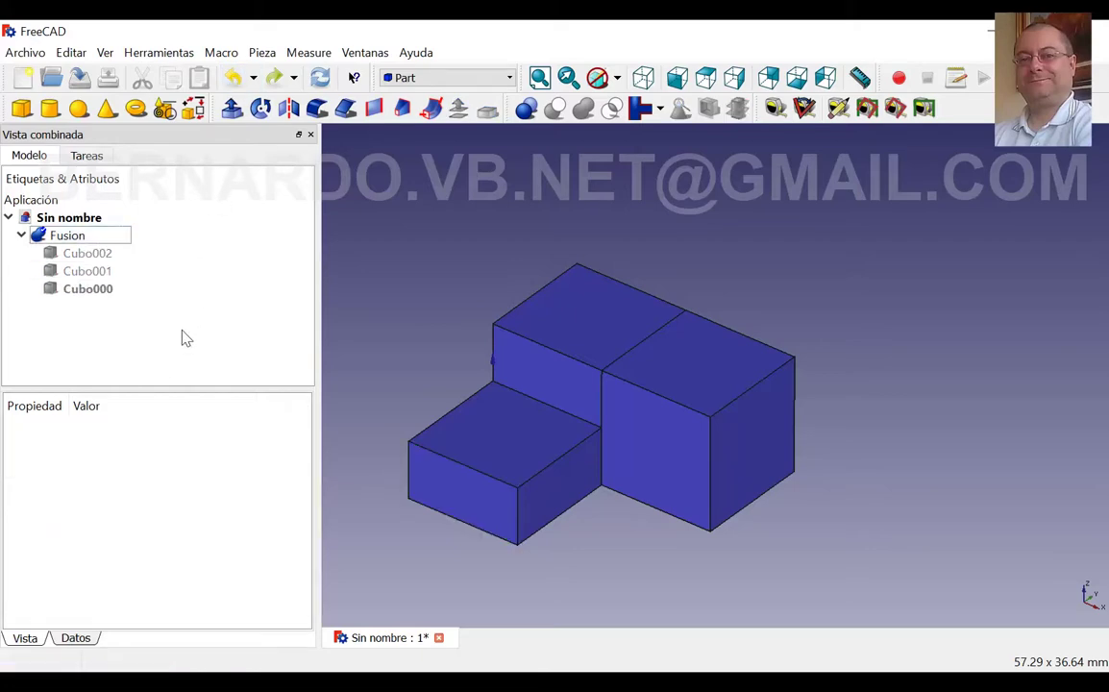
left_click(86, 252)
left_click(759, 365)
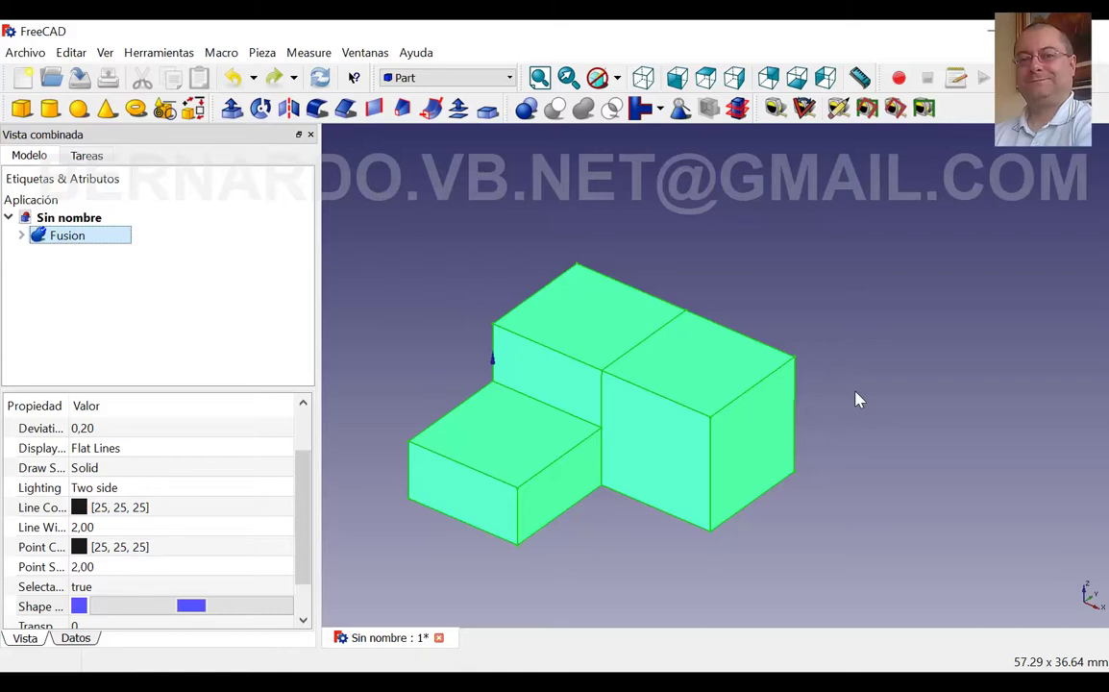
left_click_drag(858, 400, 653, 374)
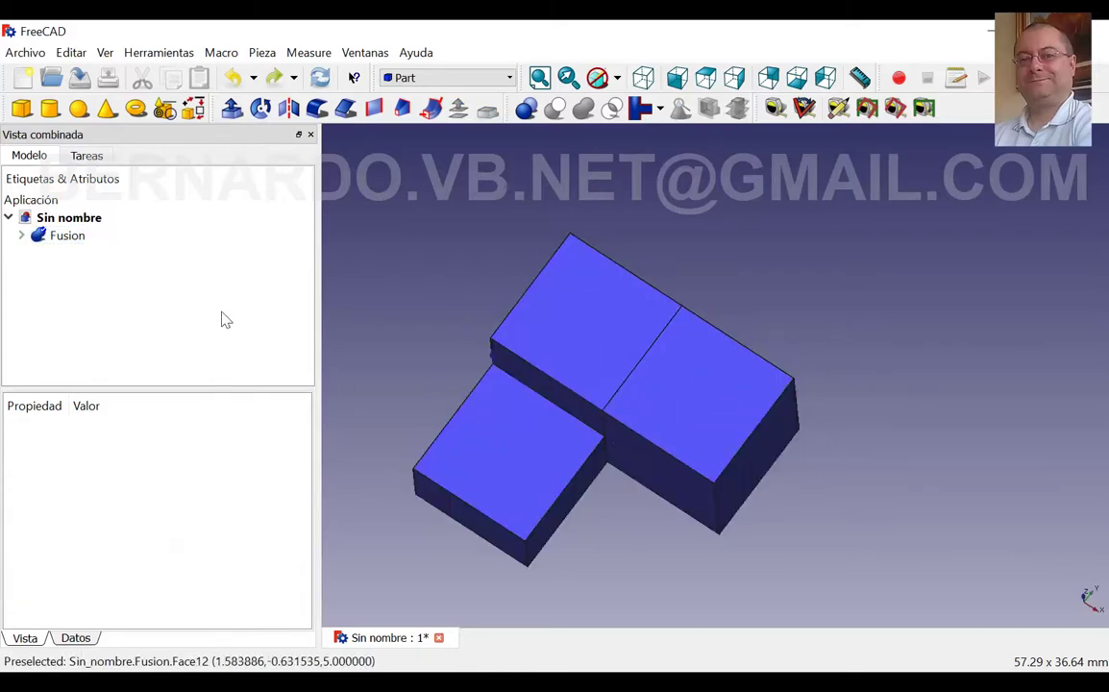
left_click(79, 237)
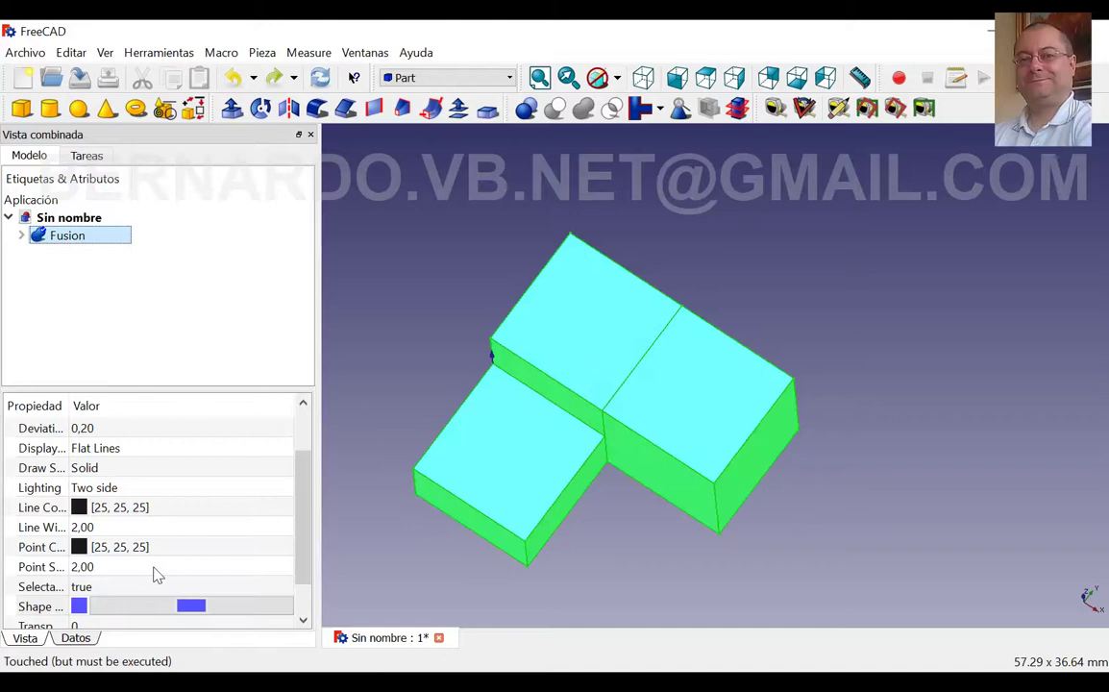
- Set Fusion's Shape Color to the light yellow swatch
left_click(260, 603)
left_click(485, 327)
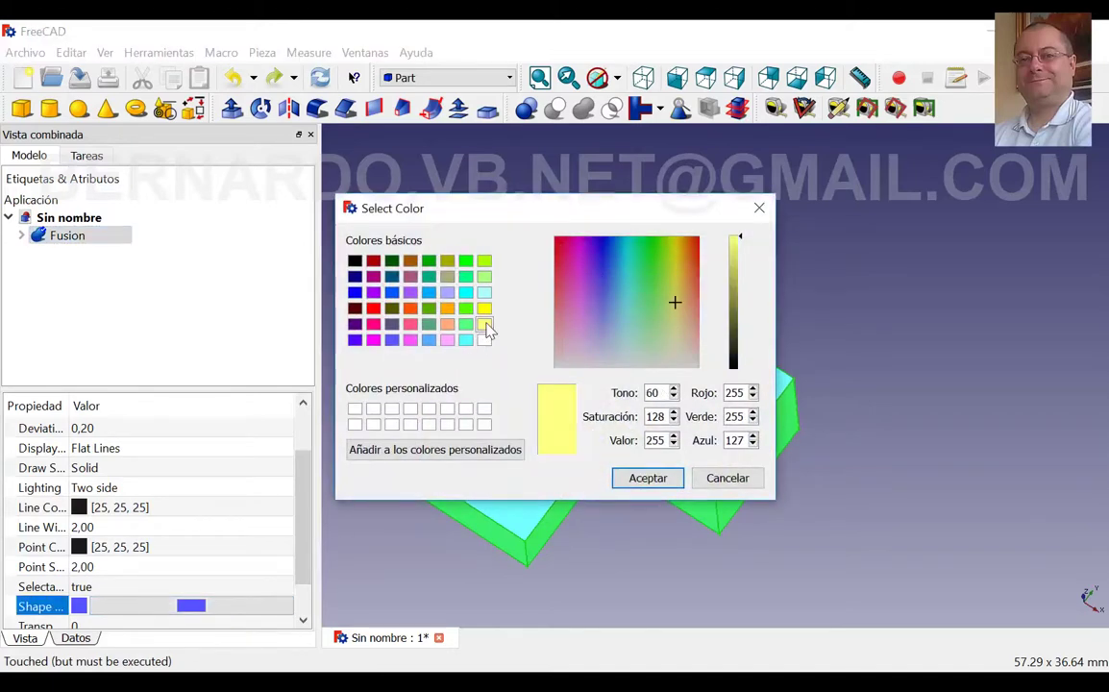
left_click(634, 477)
left_click(773, 297)
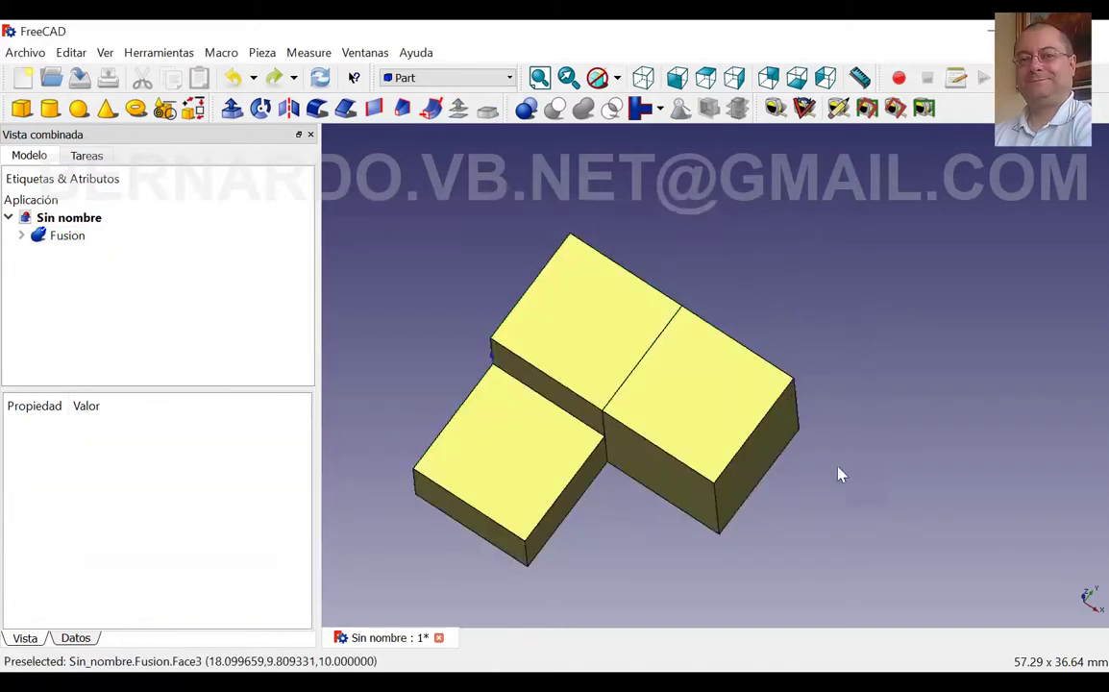
- Orbit the yellow solid to inspect its top and side faces, ending near isometric
middle_click_drag(837, 474, 612, 550)
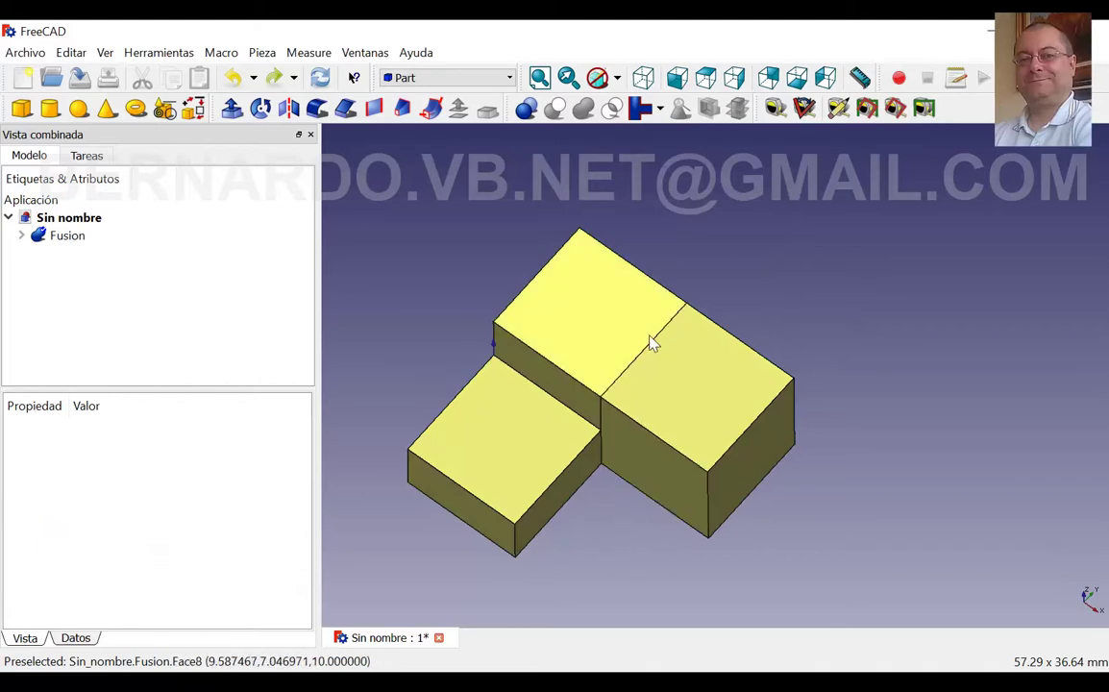
mouse_move(667, 353)
middle_mouse_down()
mouse_move(583, 447)
mouse_move(661, 349)
middle_mouse_up()
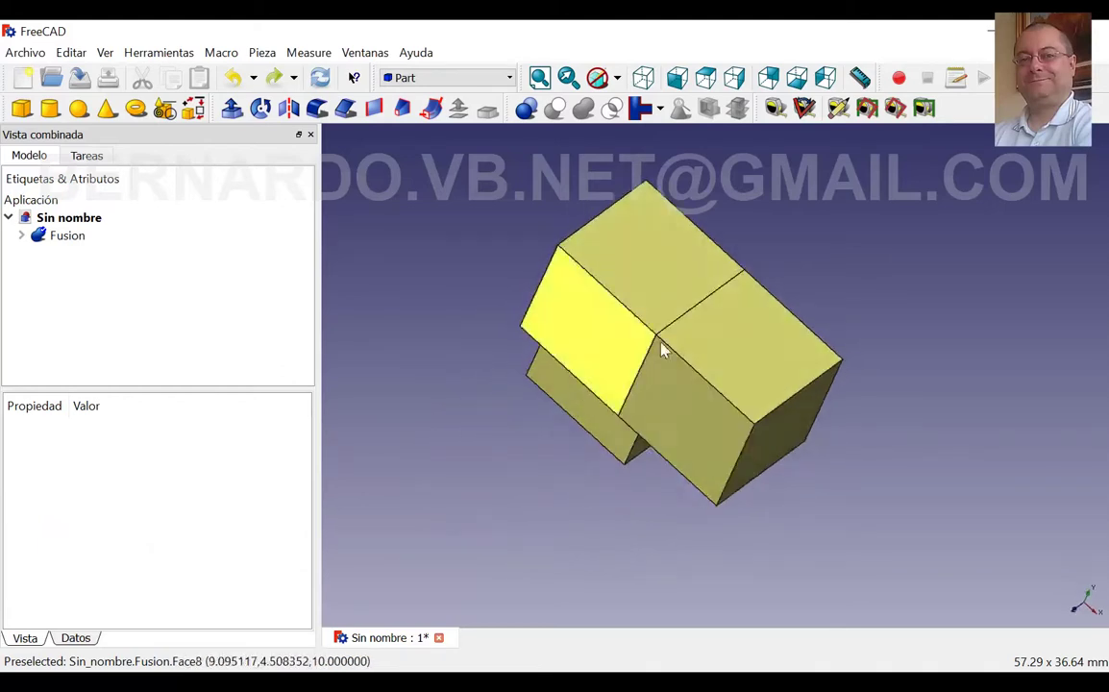
mouse_move(622, 395)
middle_mouse_down()
mouse_move(695, 314)
mouse_move(555, 329)
middle_mouse_up()
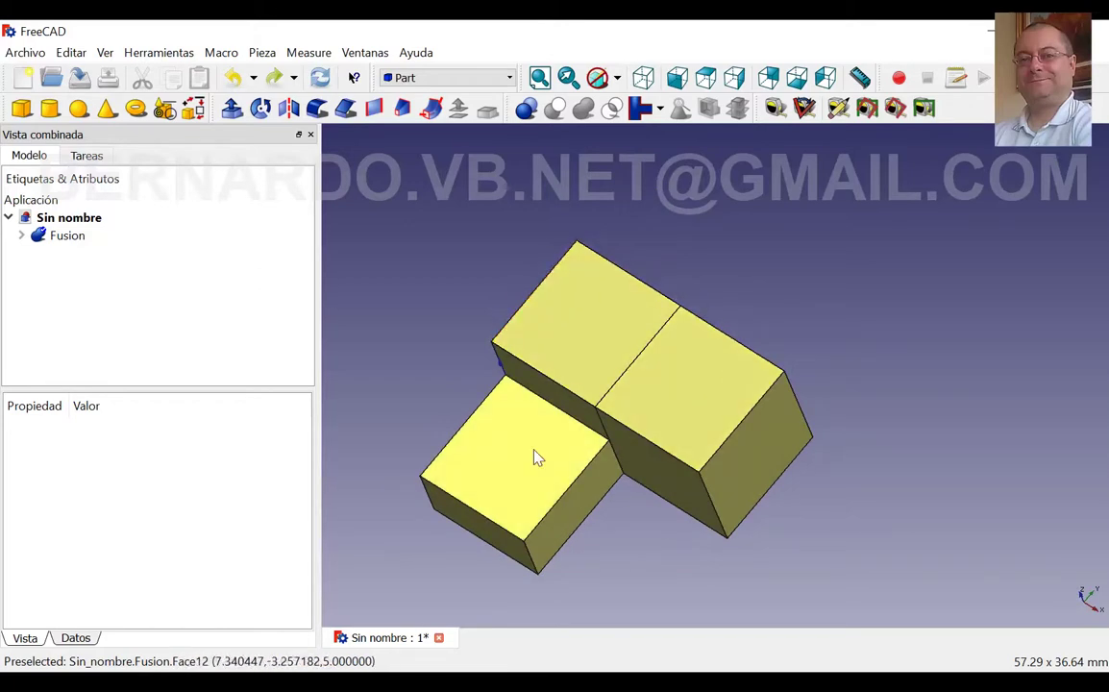
mouse_move(532, 451)
middle_mouse_down()
mouse_move(670, 344)
mouse_move(631, 395)
mouse_move(576, 265)
middle_mouse_up()
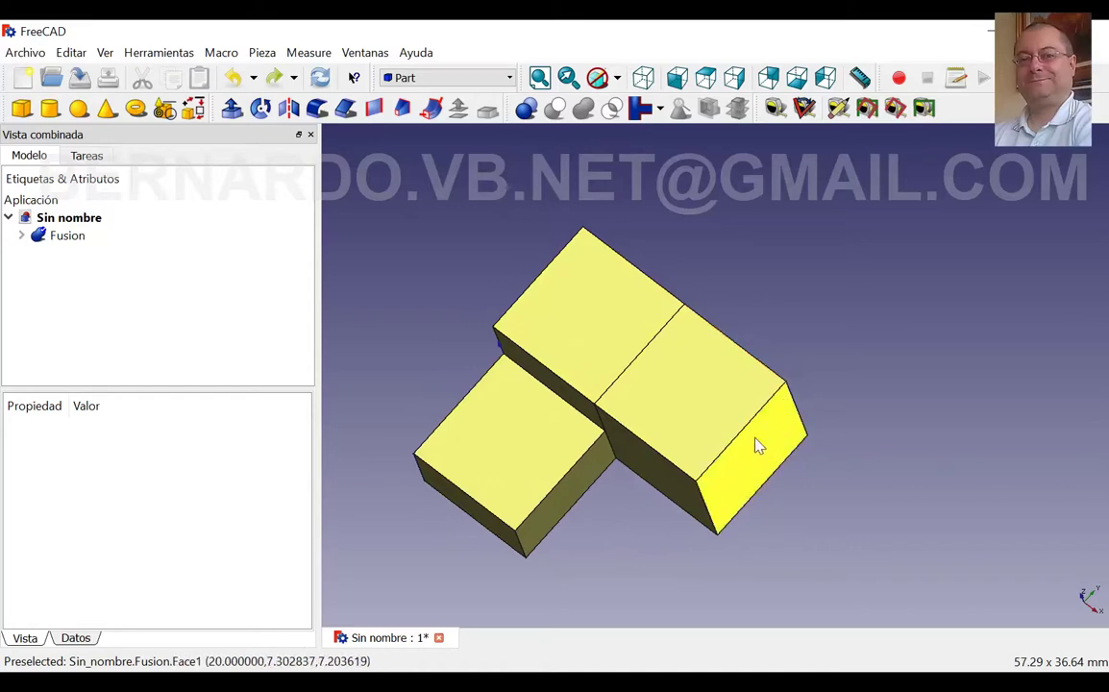
mouse_move(543, 298)
middle_mouse_down()
mouse_move(680, 341)
mouse_move(641, 383)
mouse_move(672, 195)
mouse_move(636, 328)
mouse_move(724, 273)
mouse_move(698, 299)
mouse_move(677, 257)
middle_mouse_up()
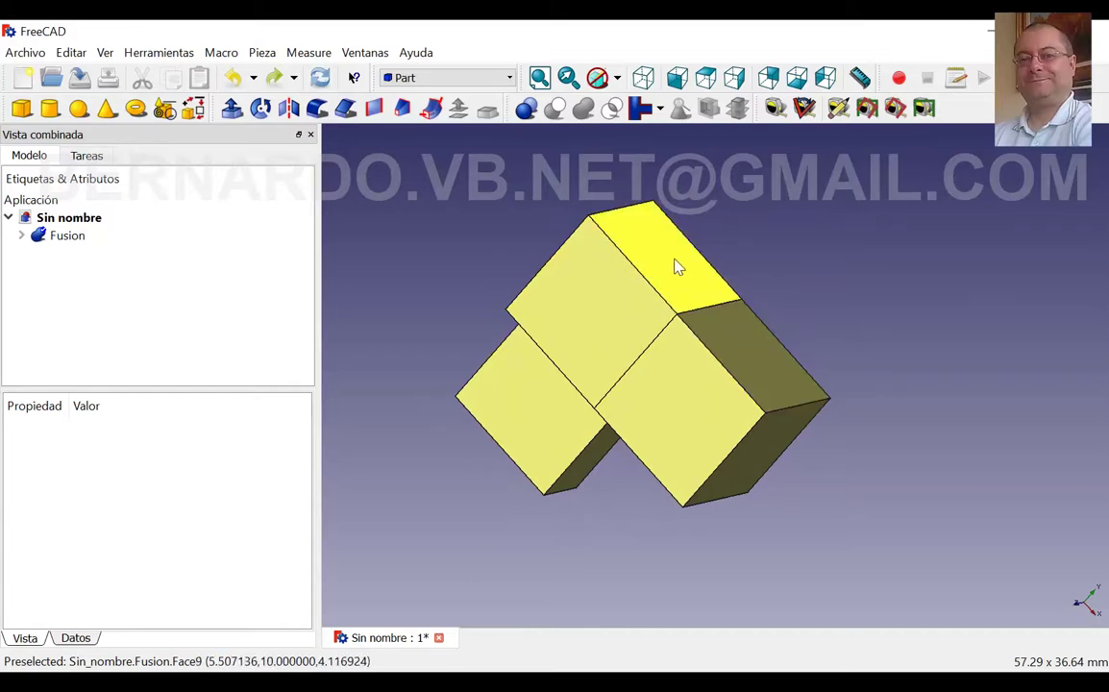
mouse_move(658, 265)
middle_mouse_down()
mouse_move(675, 280)
mouse_move(609, 258)
mouse_move(603, 224)
middle_mouse_up()
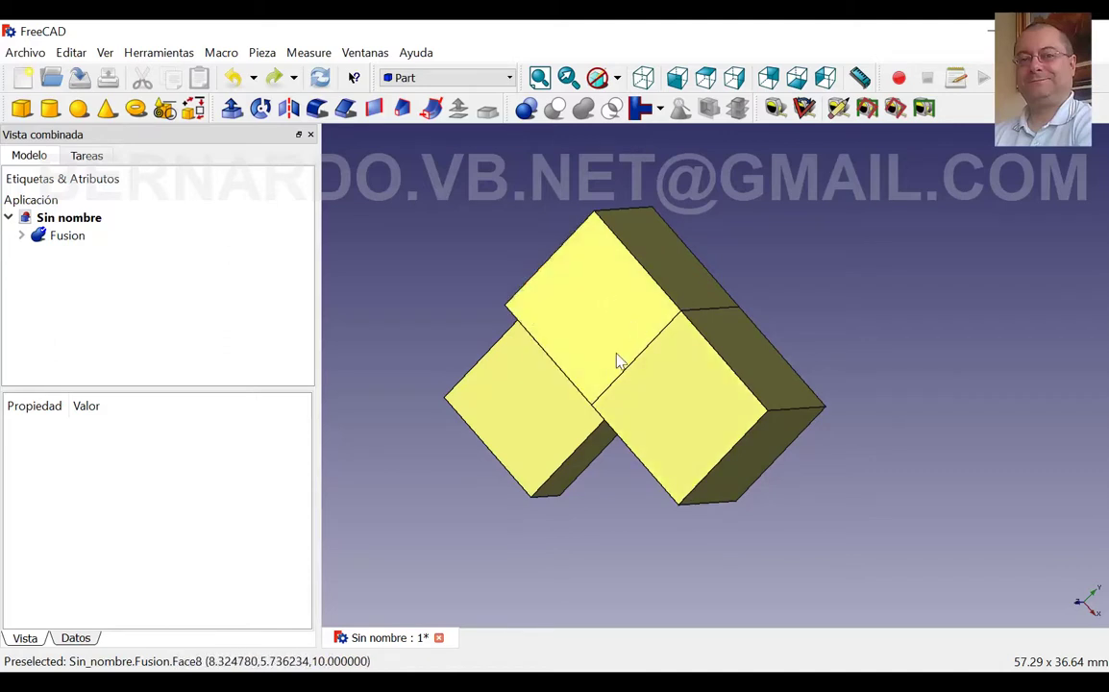
middle_click_drag(618, 361, 644, 330)
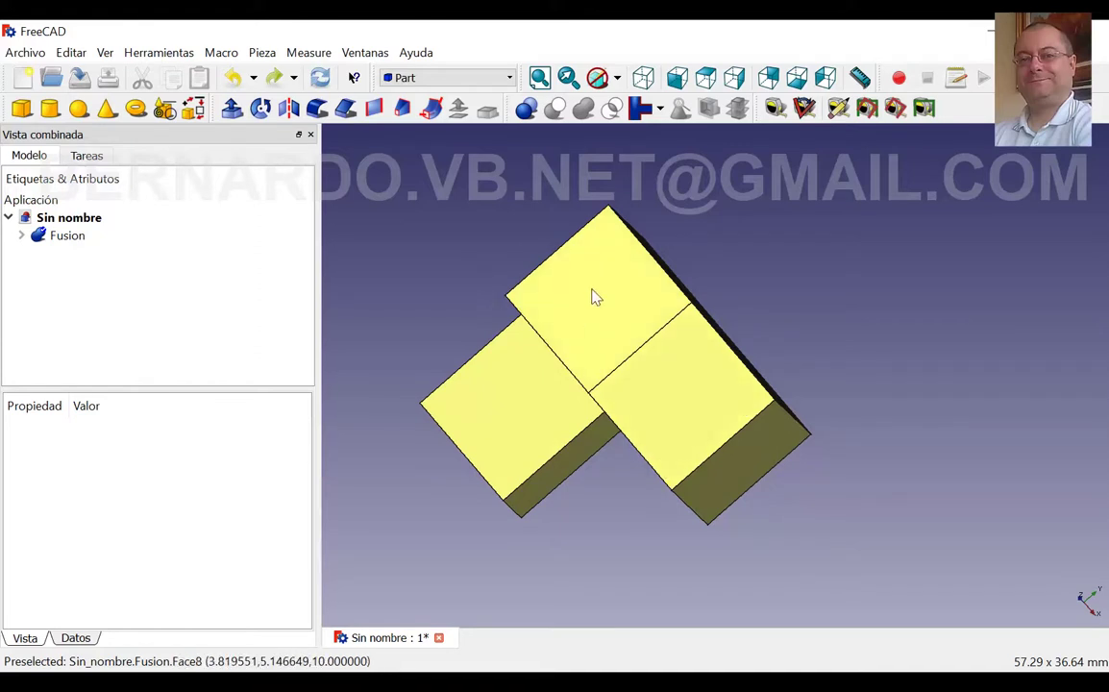
mouse_move(641, 347)
middle_mouse_down()
mouse_move(629, 297)
mouse_move(749, 374)
mouse_move(662, 396)
mouse_move(738, 354)
middle_mouse_up()
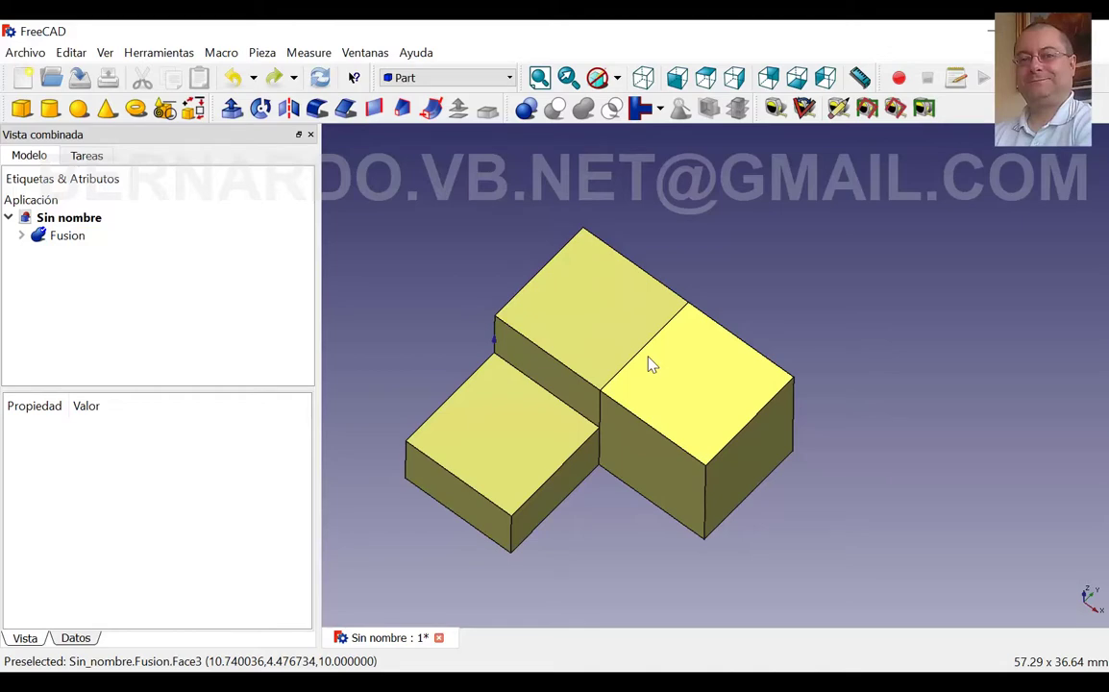
middle_click_drag(649, 363, 459, 591)
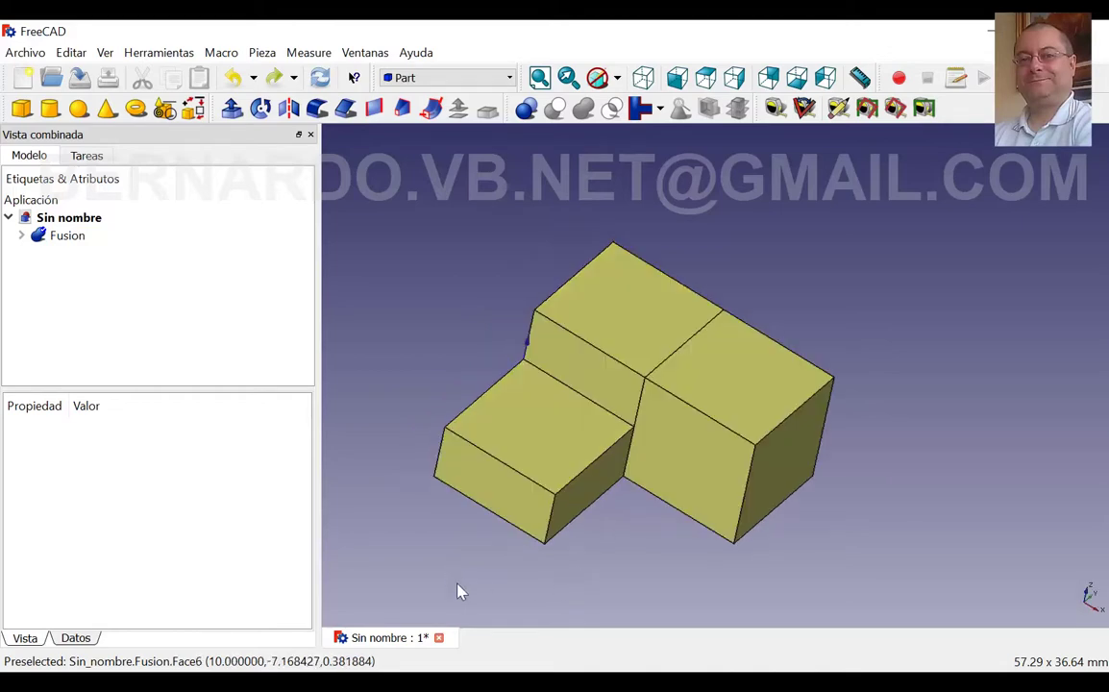
left_click(651, 329)
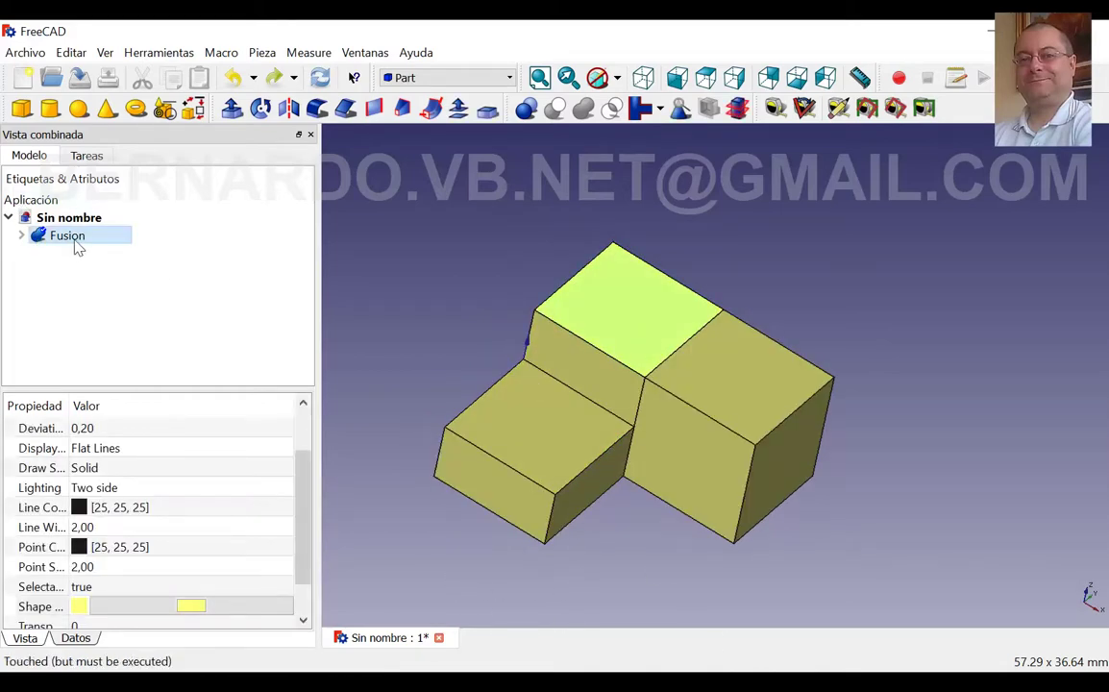
left_click(261, 53)
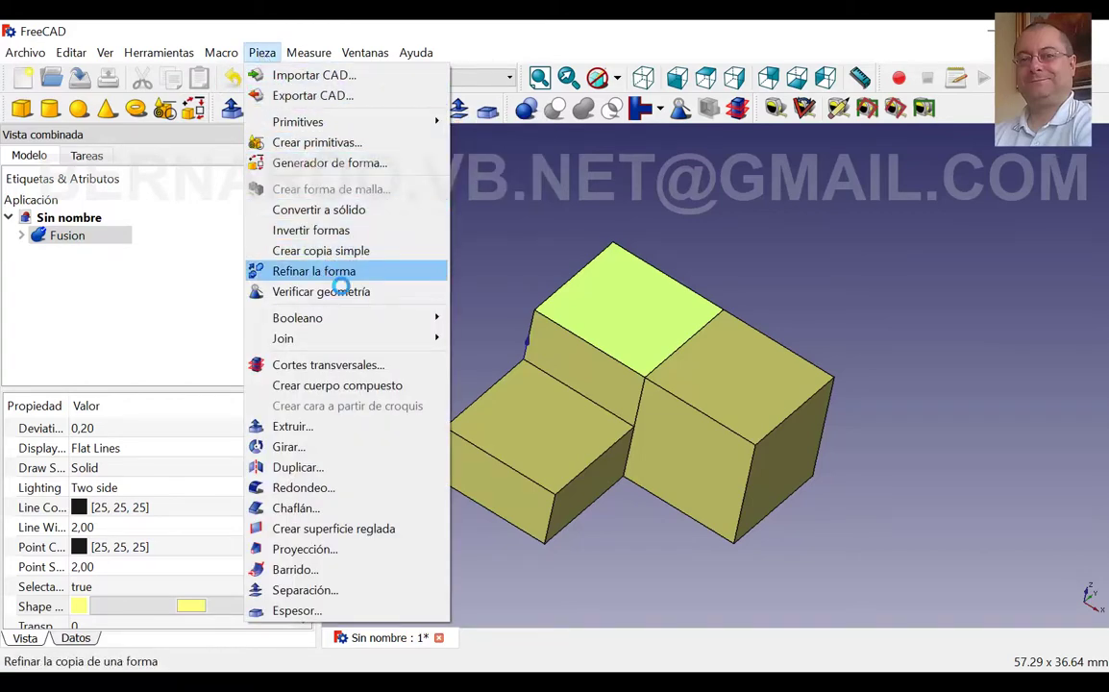
left_click(325, 272)
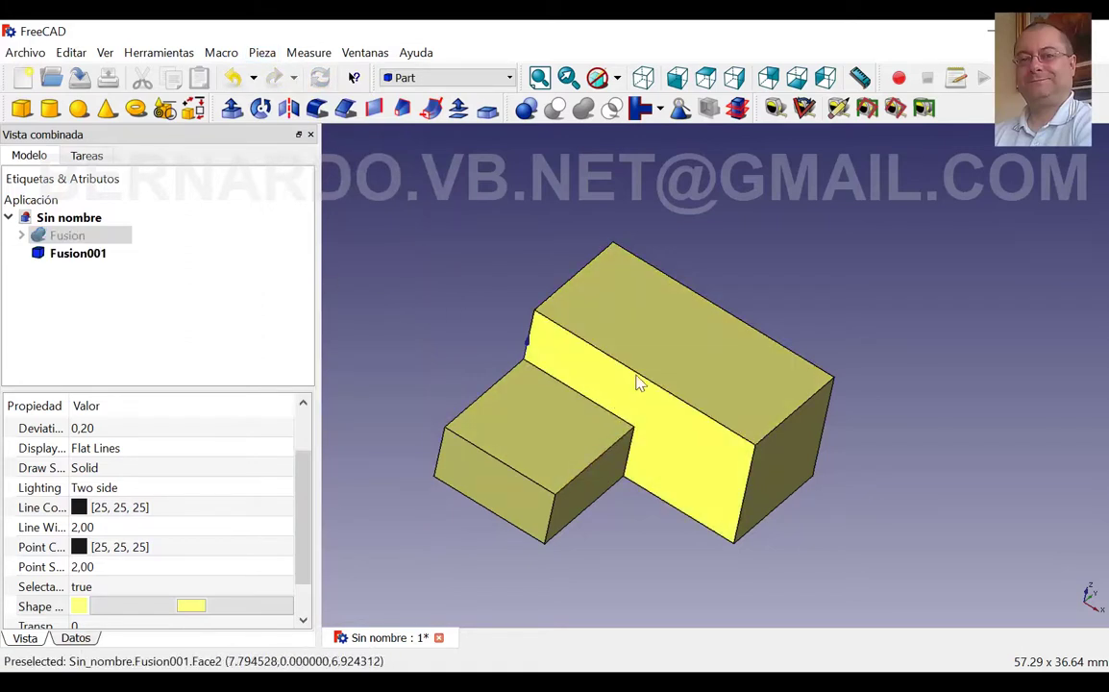
mouse_move(696, 333)
middle_mouse_down()
mouse_move(601, 429)
mouse_move(622, 394)
mouse_move(717, 441)
middle_mouse_up()
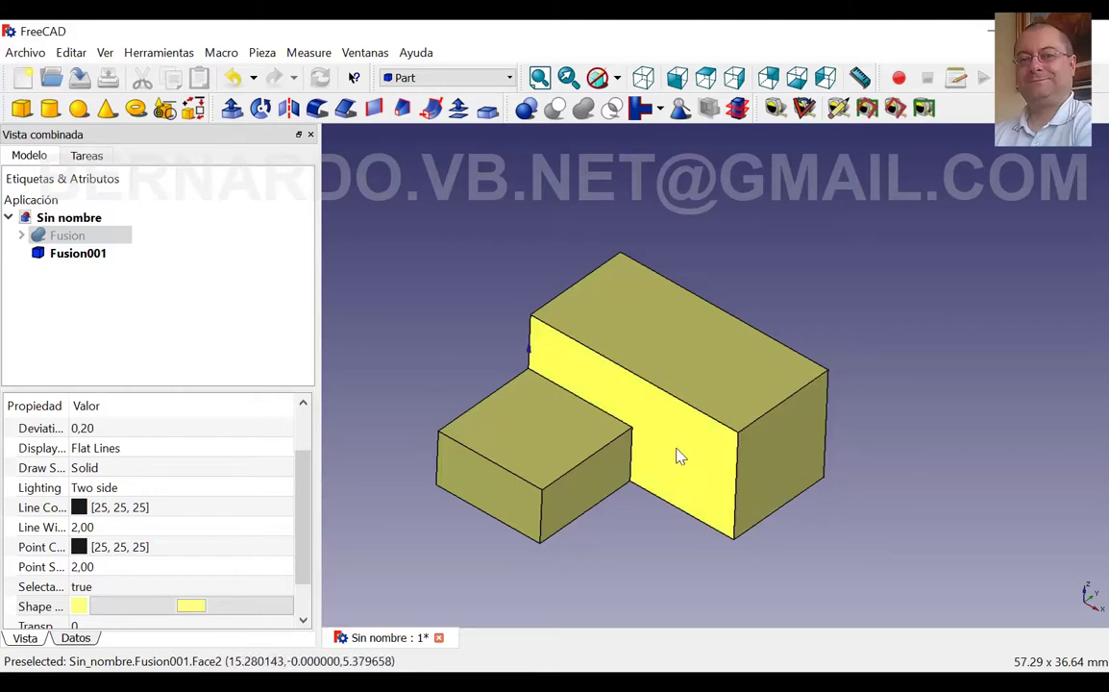
middle_click_drag(639, 344, 601, 372)
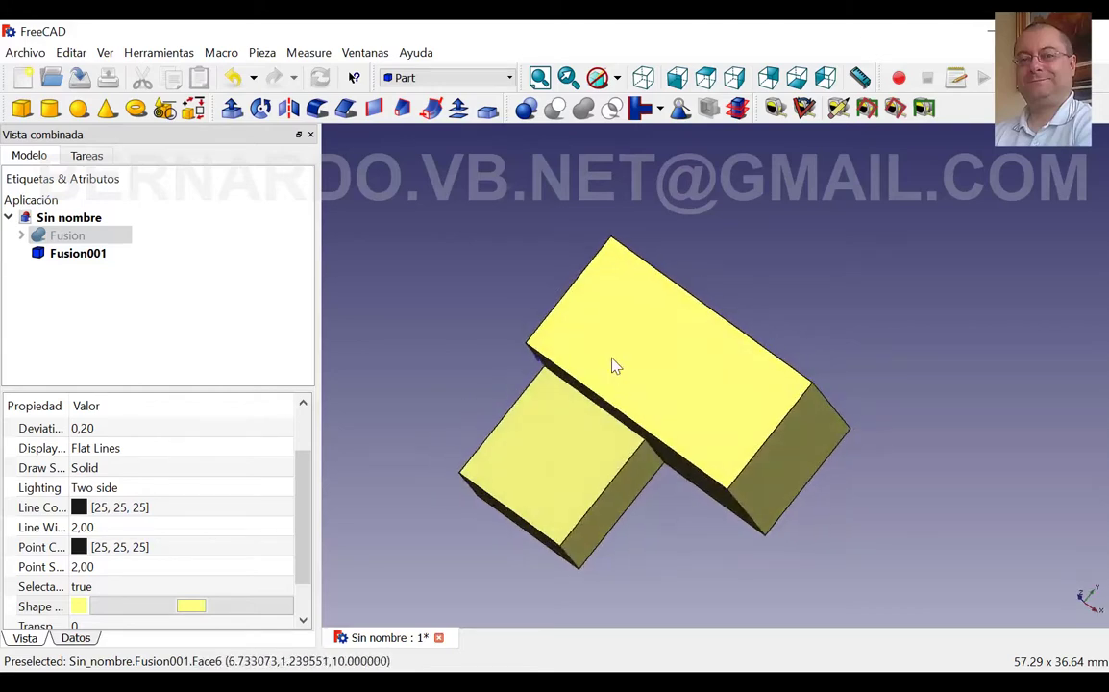
middle_click_drag(787, 458, 721, 402)
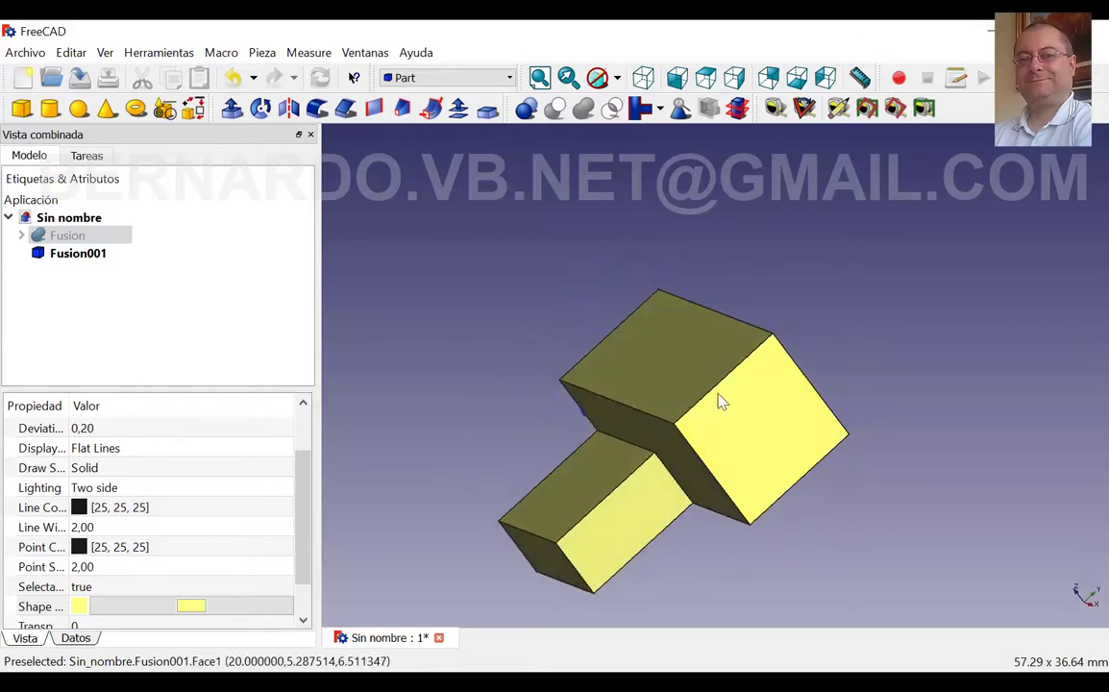
mouse_move(774, 435)
middle_mouse_down()
mouse_move(782, 440)
mouse_move(753, 389)
middle_mouse_up()
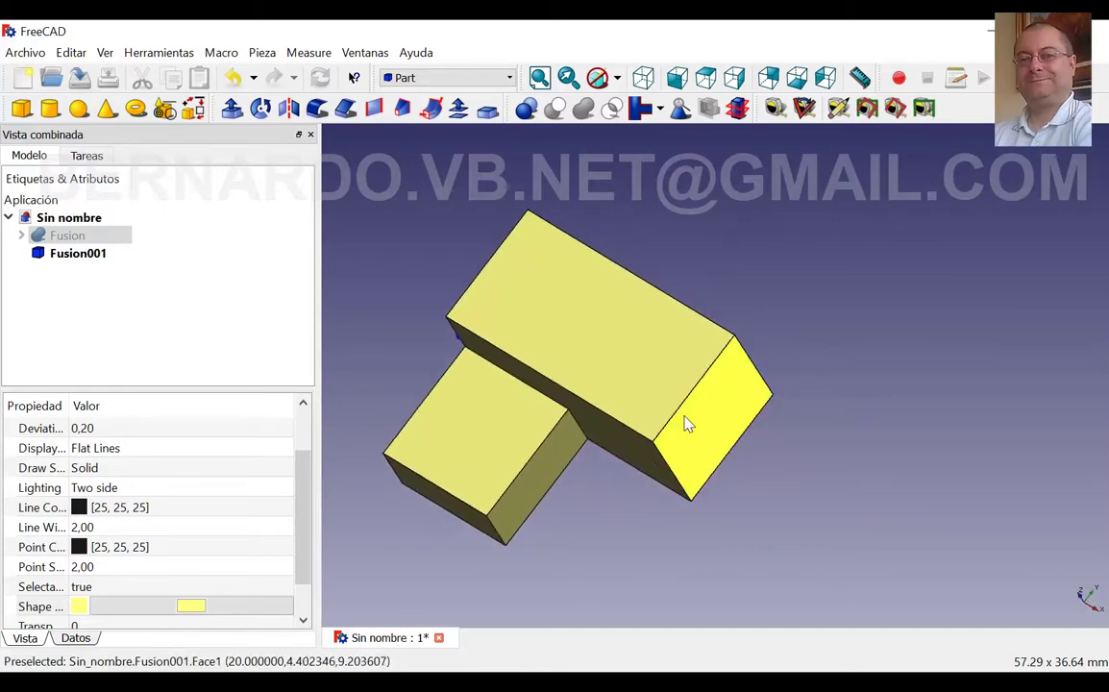
mouse_move(686, 423)
middle_mouse_down()
mouse_move(658, 428)
mouse_move(743, 347)
mouse_move(673, 320)
middle_mouse_up()
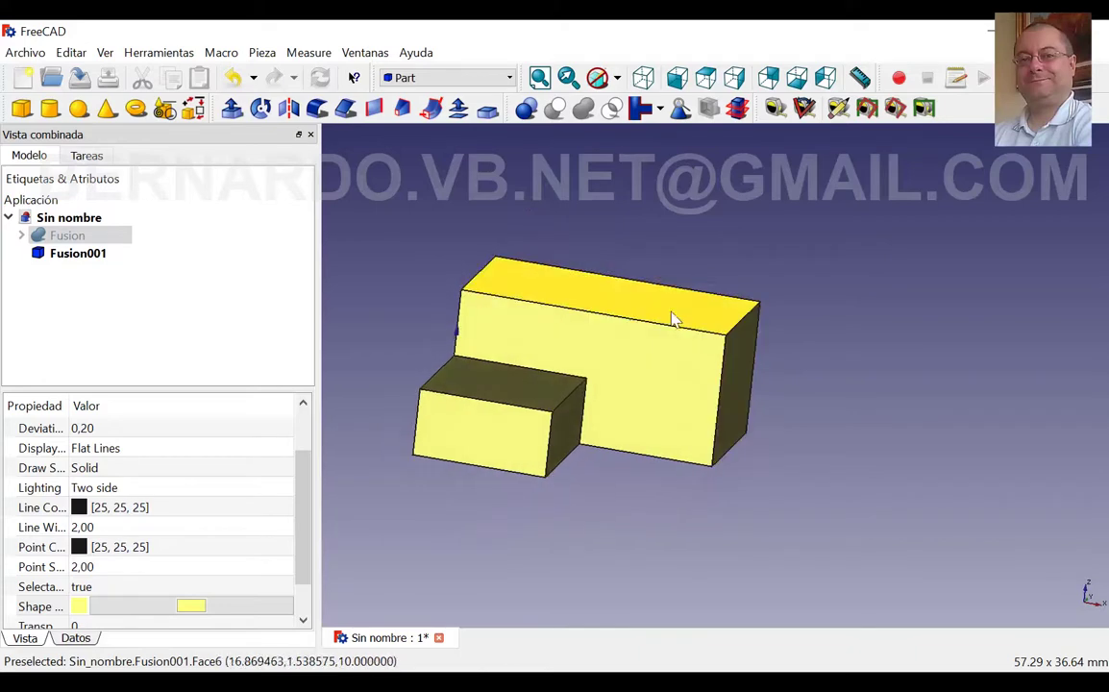
middle_click_drag(750, 363, 718, 346)
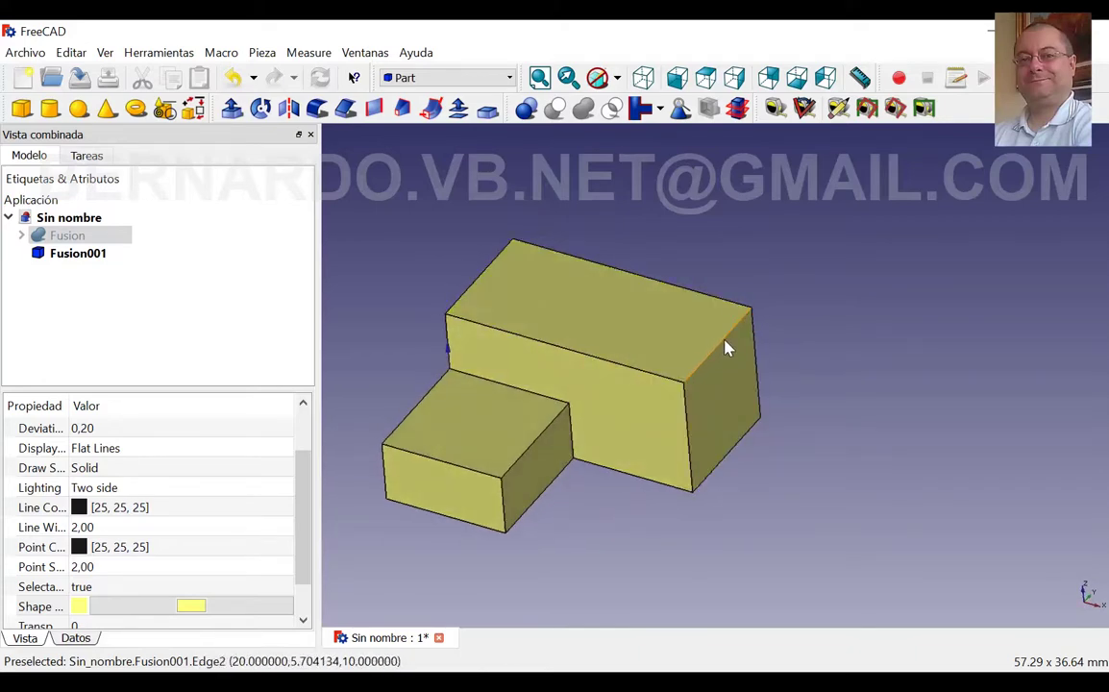
scroll(730, 347, "up", 2)
scroll(735, 346, "up", 2)
scroll(738, 344, "up", 2)
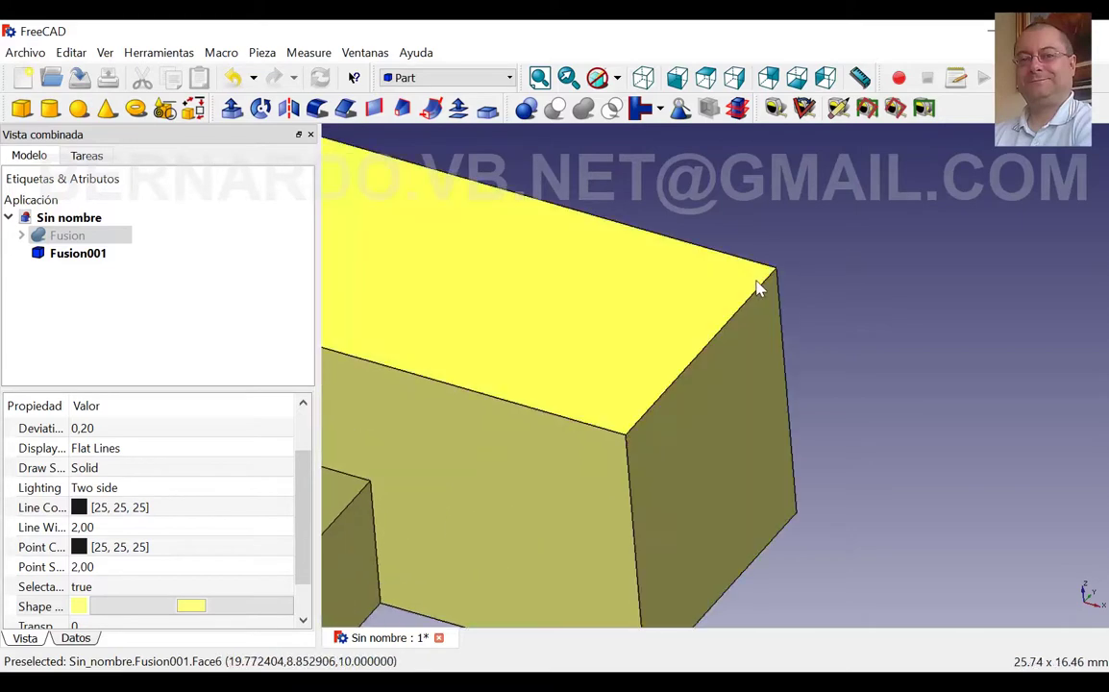
middle_click_drag(648, 464, 700, 398)
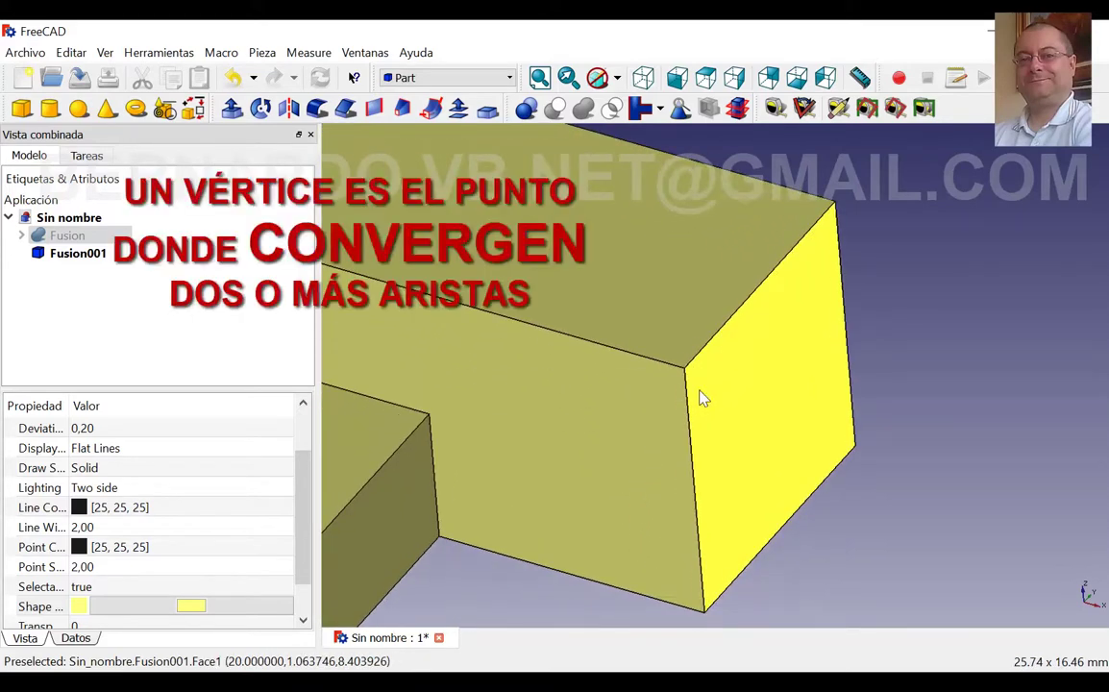
scroll(688, 376, "up", 1)
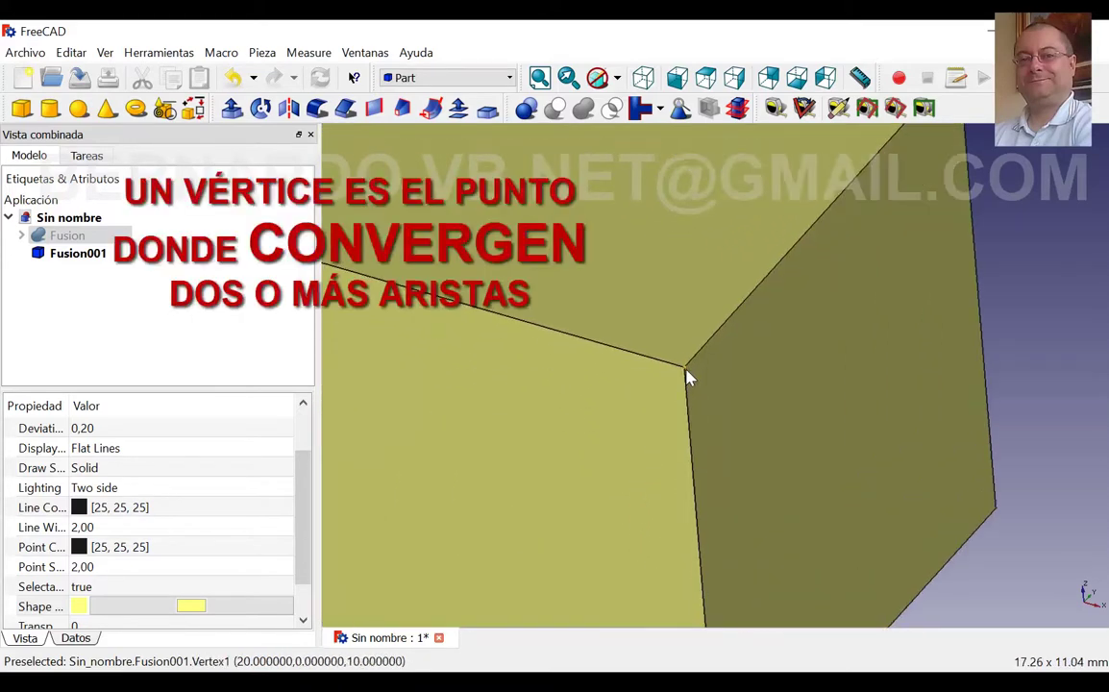
scroll(688, 376, "up", 1)
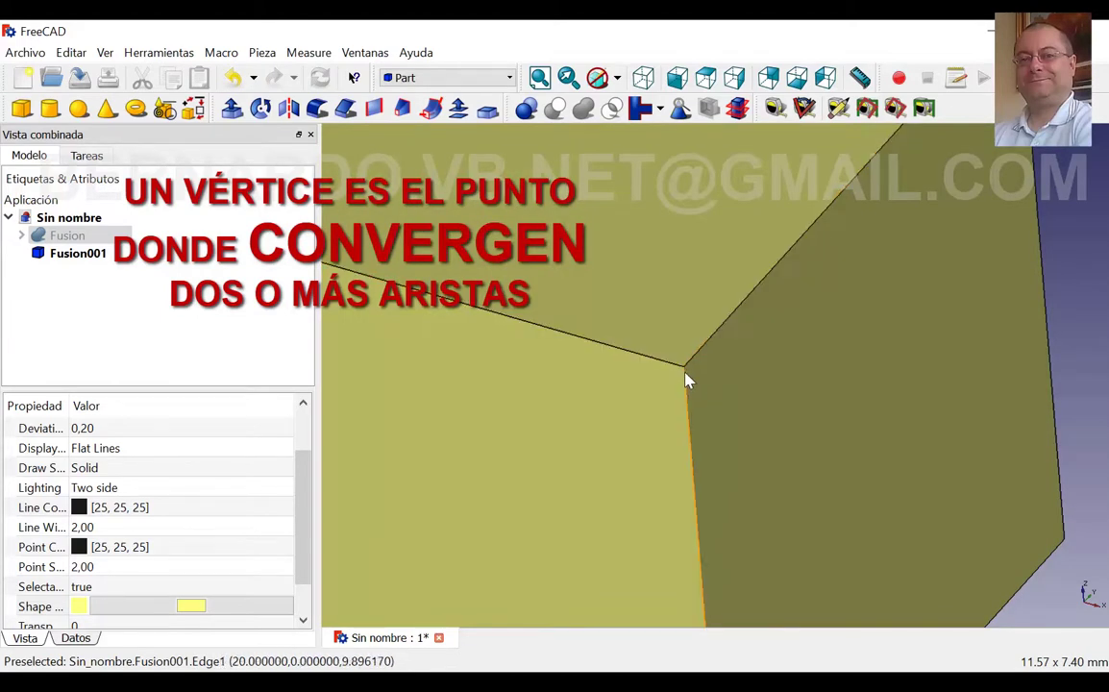
scroll(685, 378, "down", 2)
scroll(687, 386, "down", 1)
mouse_move(683, 391)
middle_mouse_down()
mouse_move(595, 394)
mouse_move(639, 396)
mouse_move(650, 278)
mouse_move(639, 314)
mouse_move(613, 322)
middle_mouse_up()
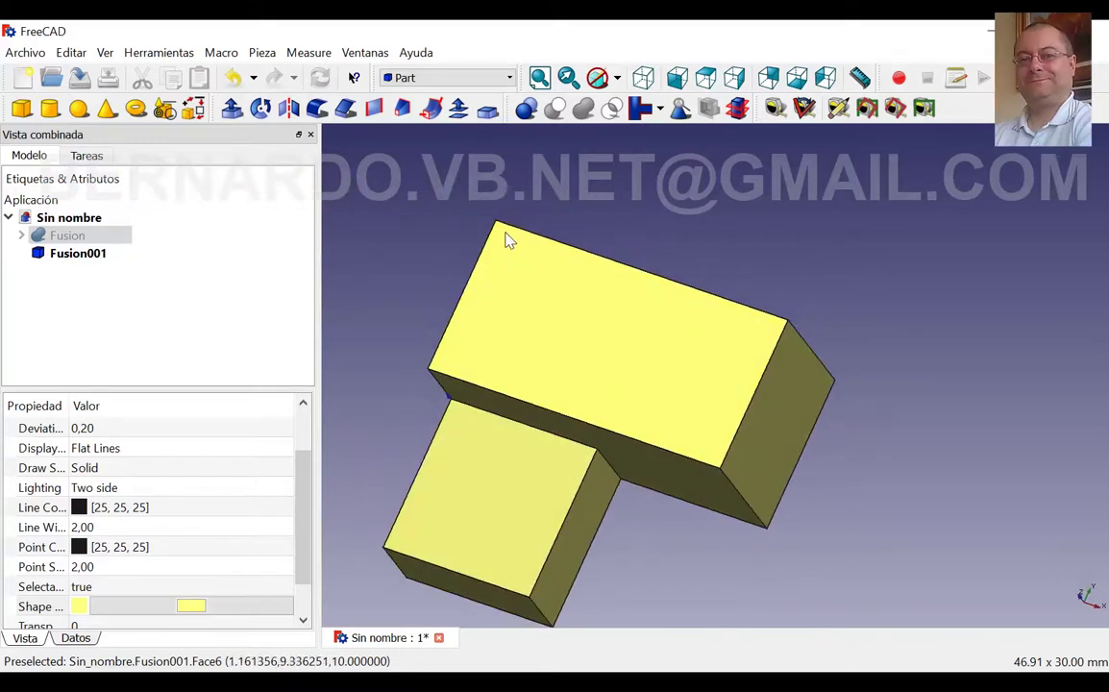
mouse_move(545, 389)
middle_mouse_down()
mouse_move(614, 425)
mouse_move(672, 315)
mouse_move(589, 420)
mouse_move(566, 477)
mouse_move(662, 302)
mouse_move(632, 332)
middle_mouse_up()
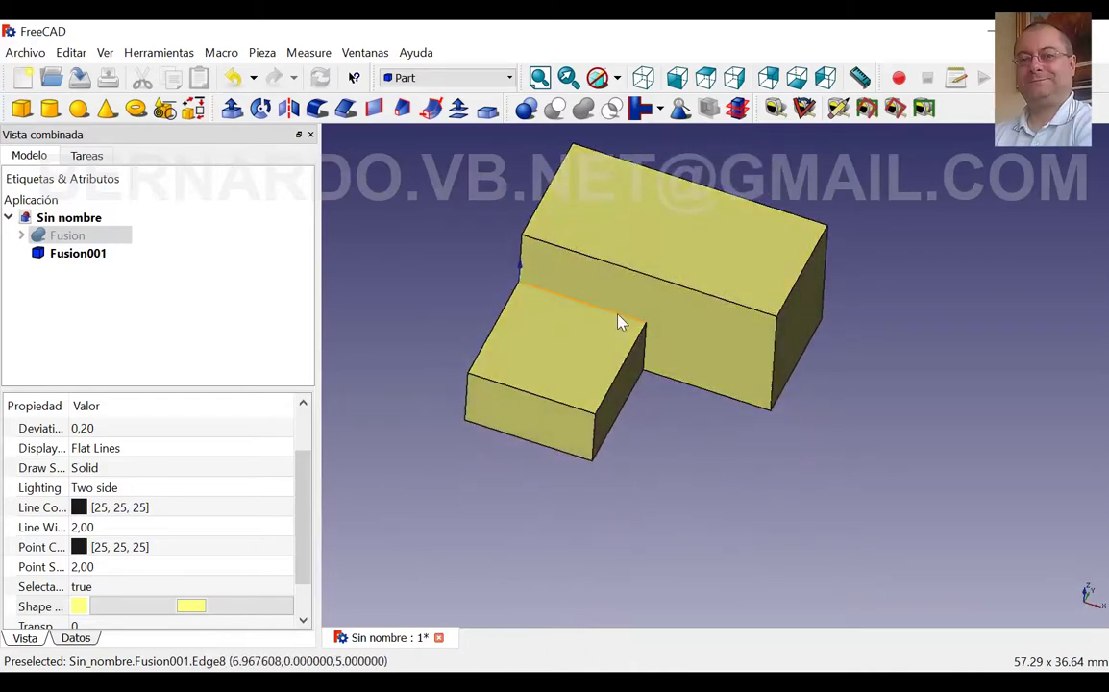
mouse_move(622, 321)
middle_mouse_down()
mouse_move(662, 309)
mouse_move(809, 334)
mouse_move(725, 322)
middle_mouse_up()
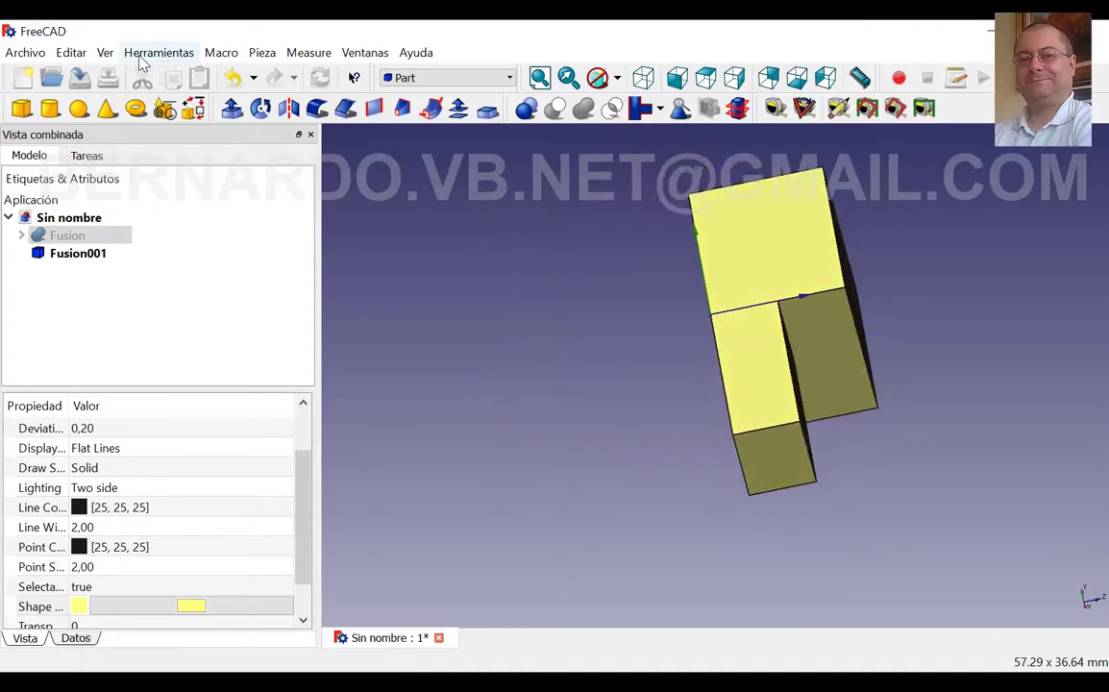
left_click(104, 52)
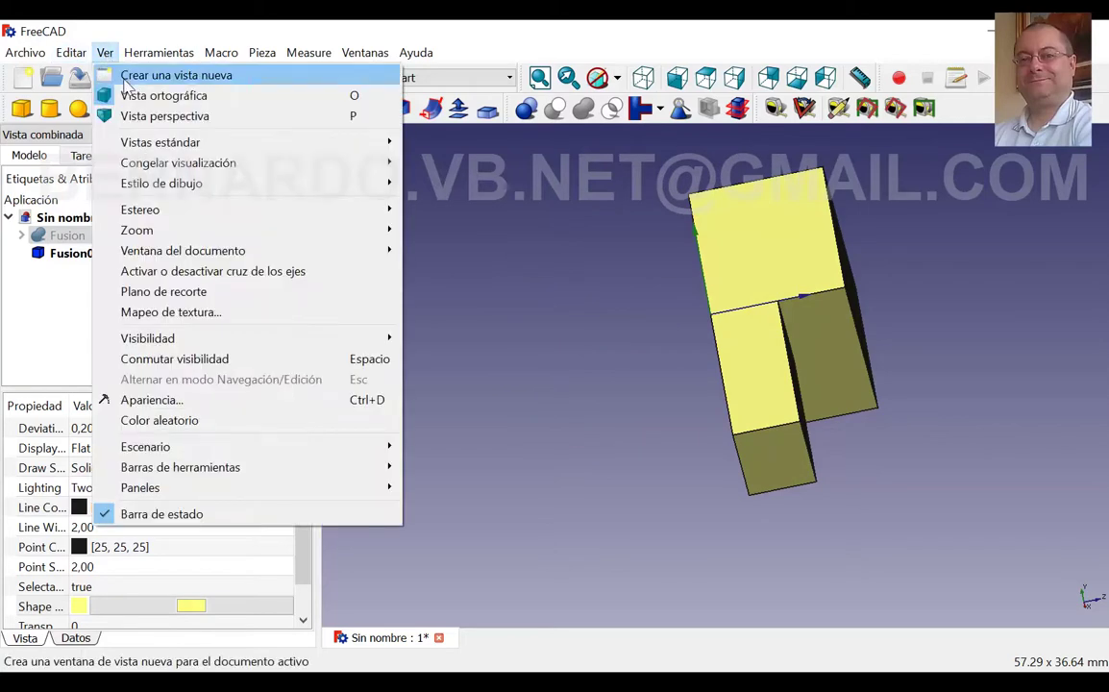
left_click(228, 276)
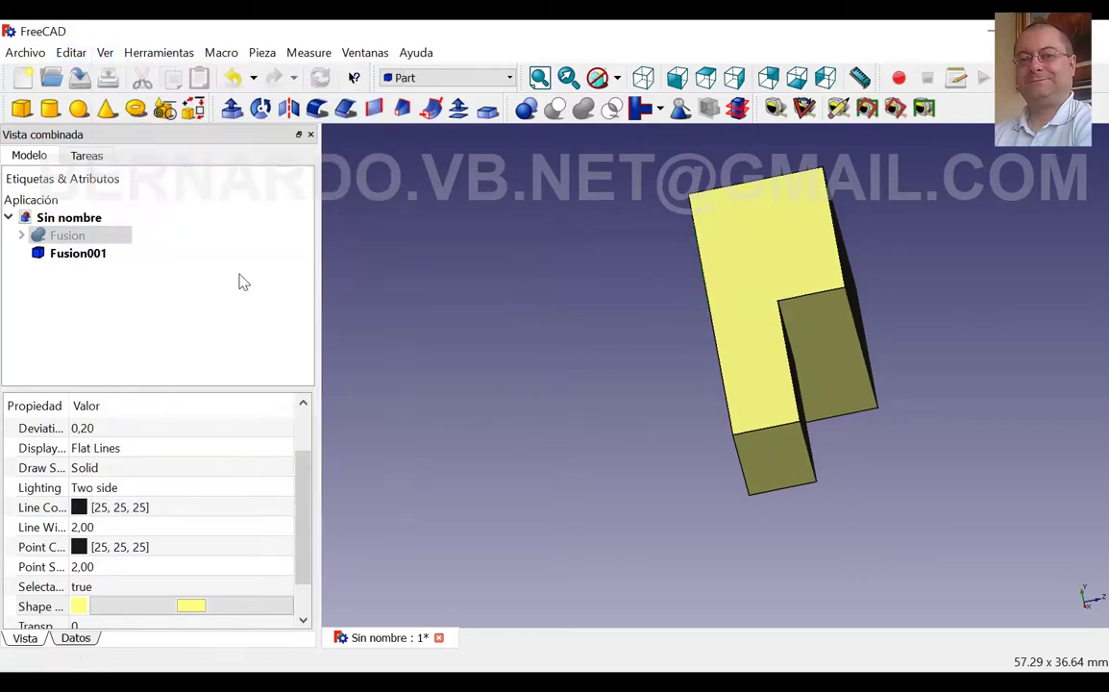
middle_click_drag(767, 322, 537, 327)
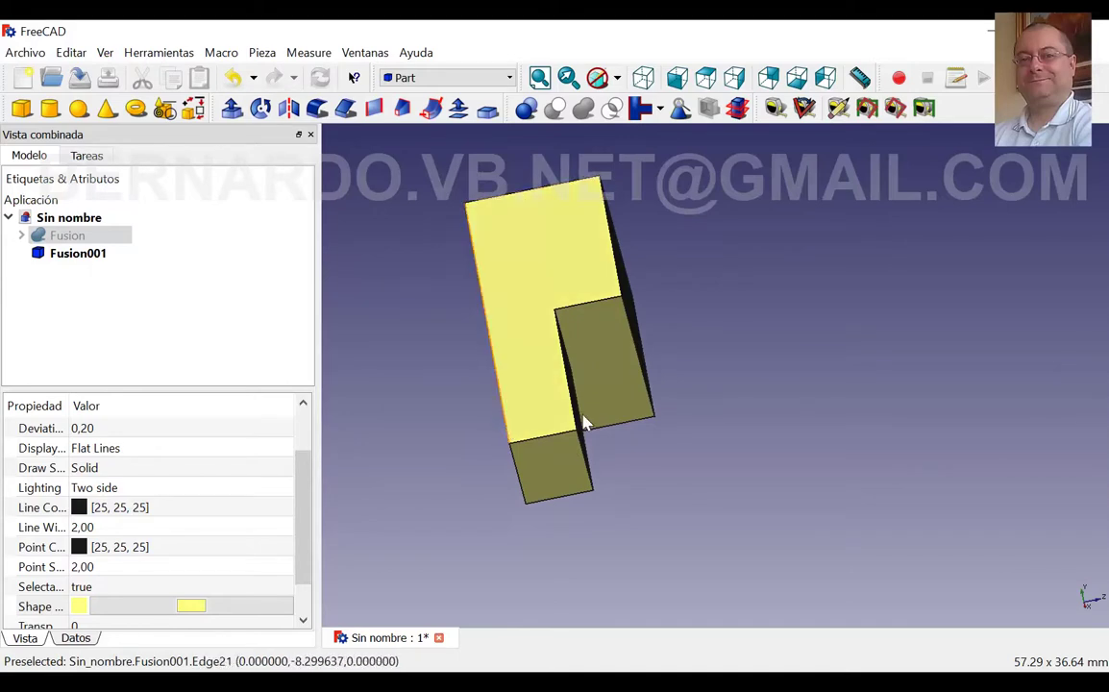
mouse_move(545, 275)
middle_mouse_down()
mouse_move(660, 273)
mouse_move(597, 317)
mouse_move(586, 364)
middle_mouse_up()
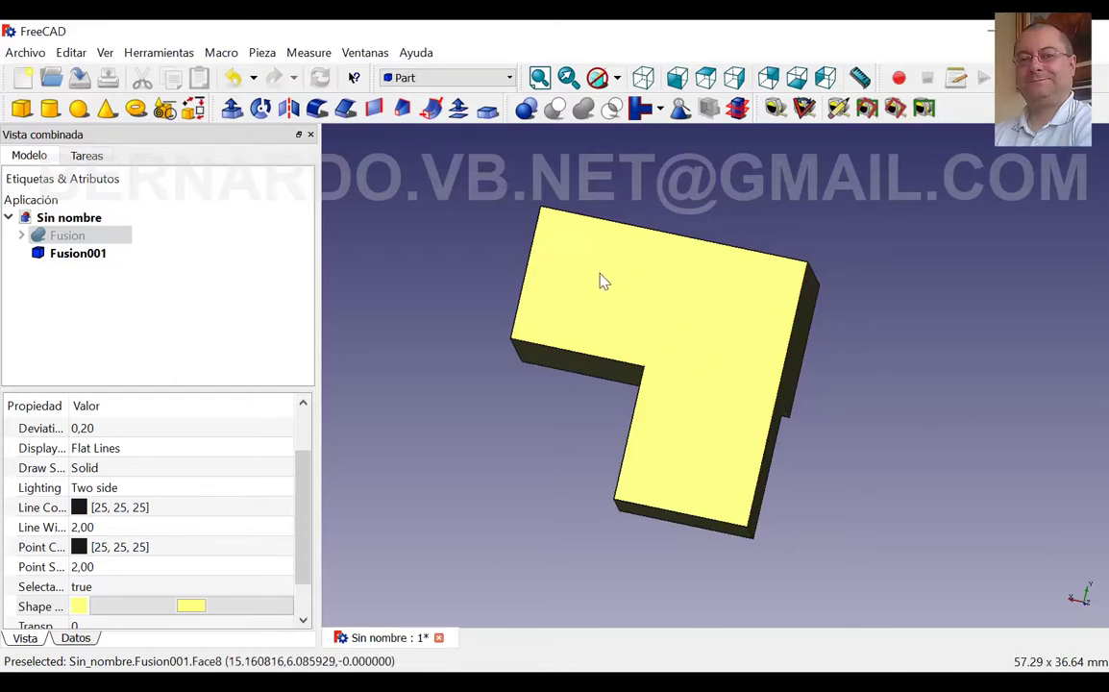
mouse_move(792, 346)
middle_mouse_down()
mouse_move(639, 353)
mouse_move(611, 228)
middle_mouse_up()
- Switch to the isometric view and fit the whole L-shaped solid in the window
left_click(637, 83)
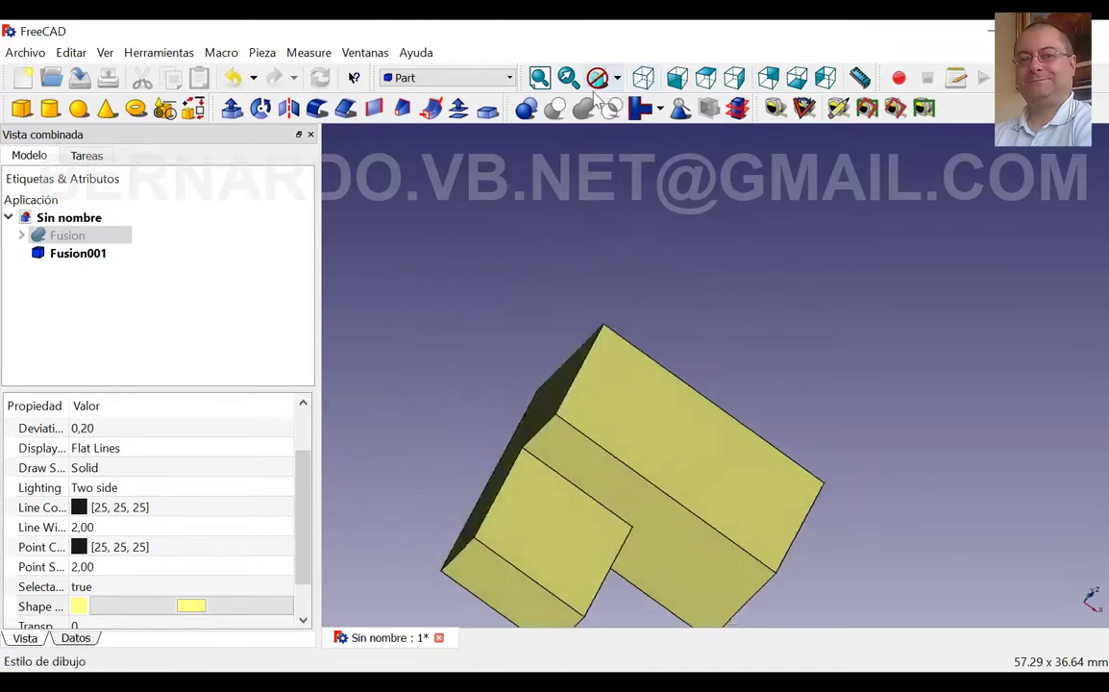
left_click(541, 79)
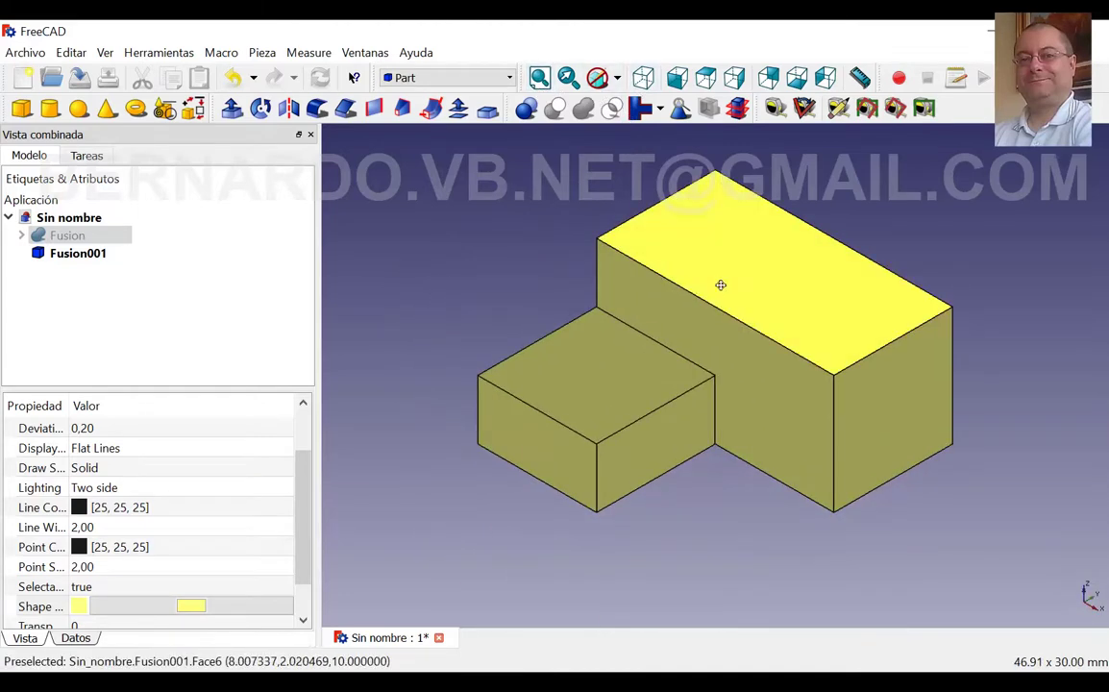
middle_click_drag(720, 286, 611, 314)
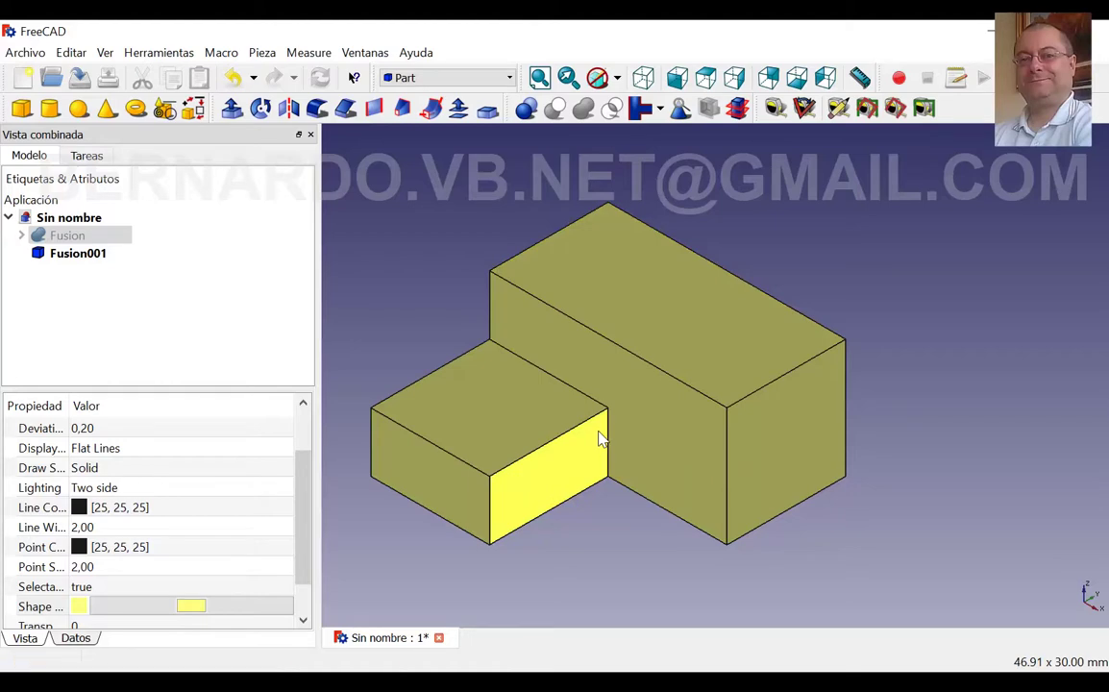
middle_click_drag(598, 437, 598, 520)
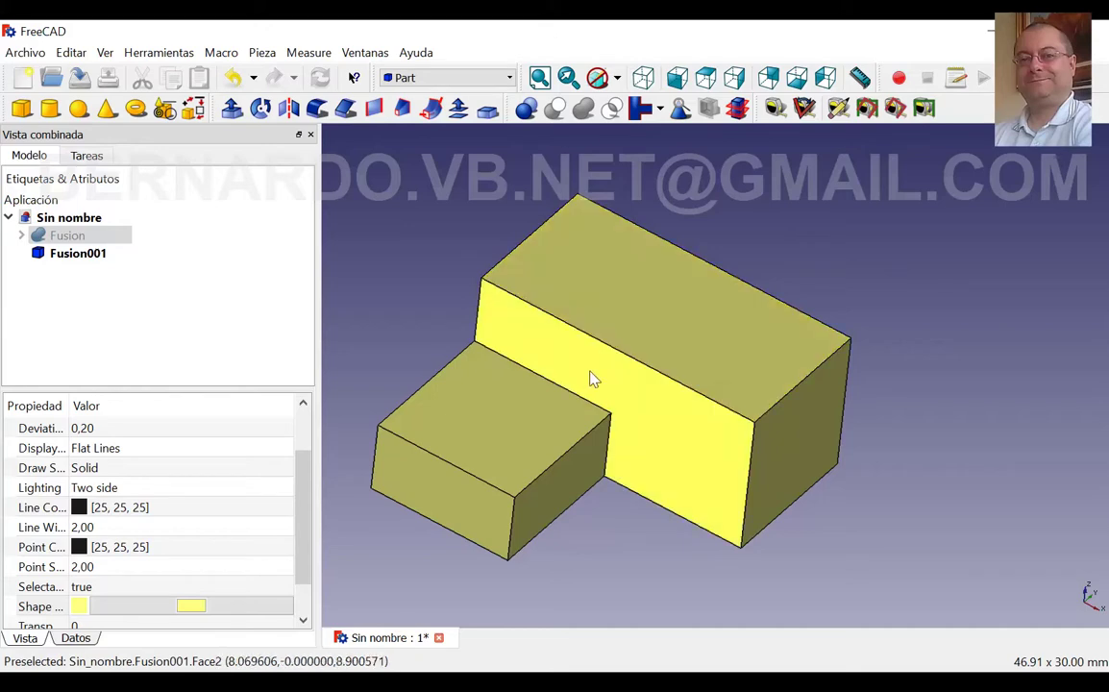
- Select the refined Fusion001 in the tree and open the Herramientas menu
left_click(80, 240)
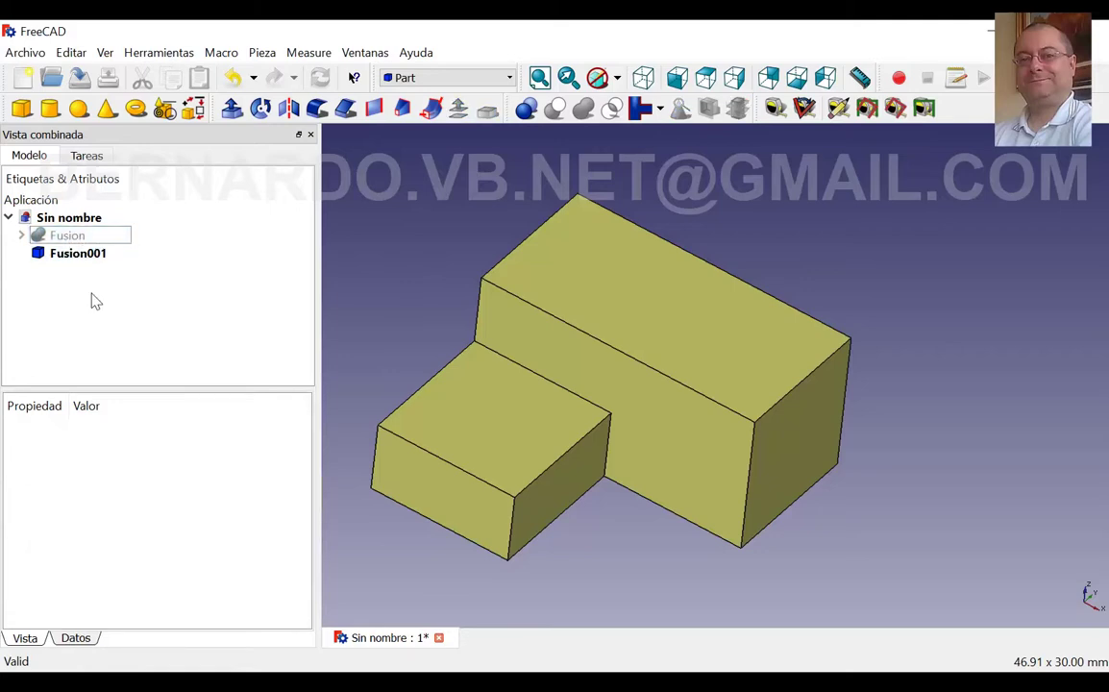
left_click(82, 254)
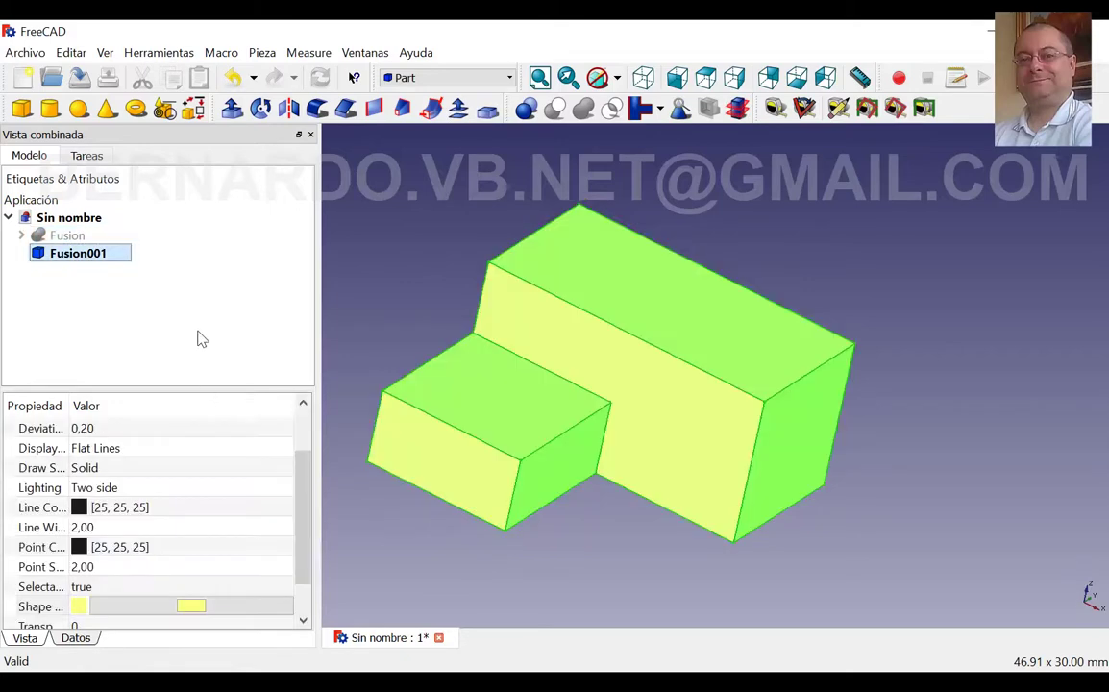
left_click(181, 299)
left_click(158, 52)
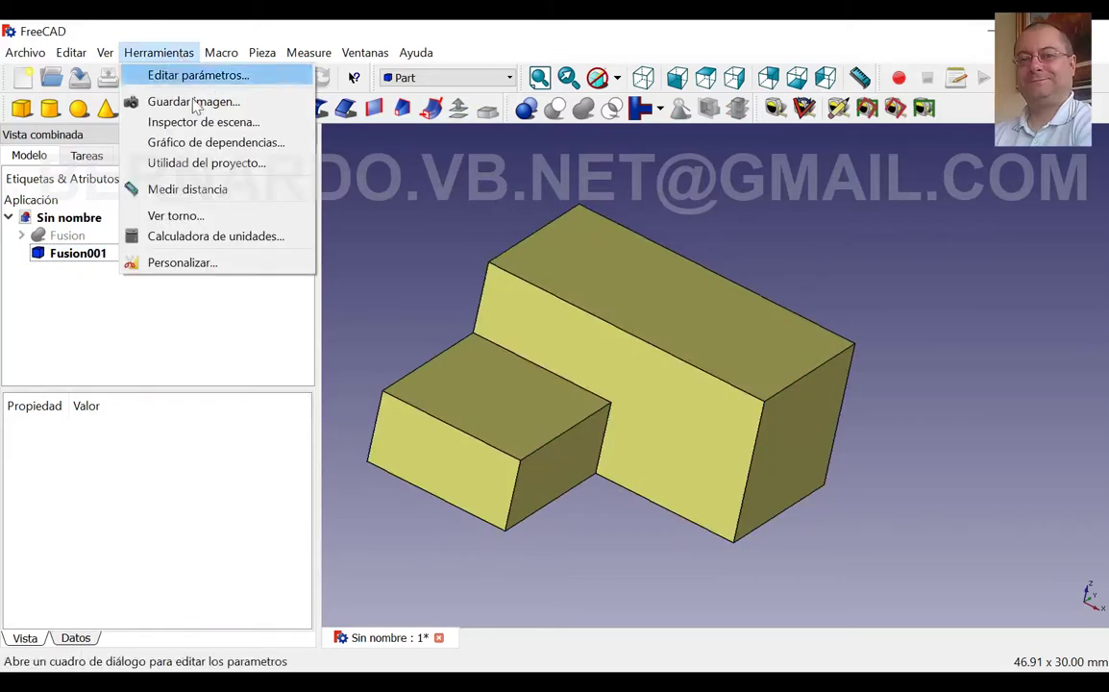
- Show the dependency graph zoomed in: Fusion links to Box, Box001 and Box002, Fusion001 isolated
left_click(211, 142)
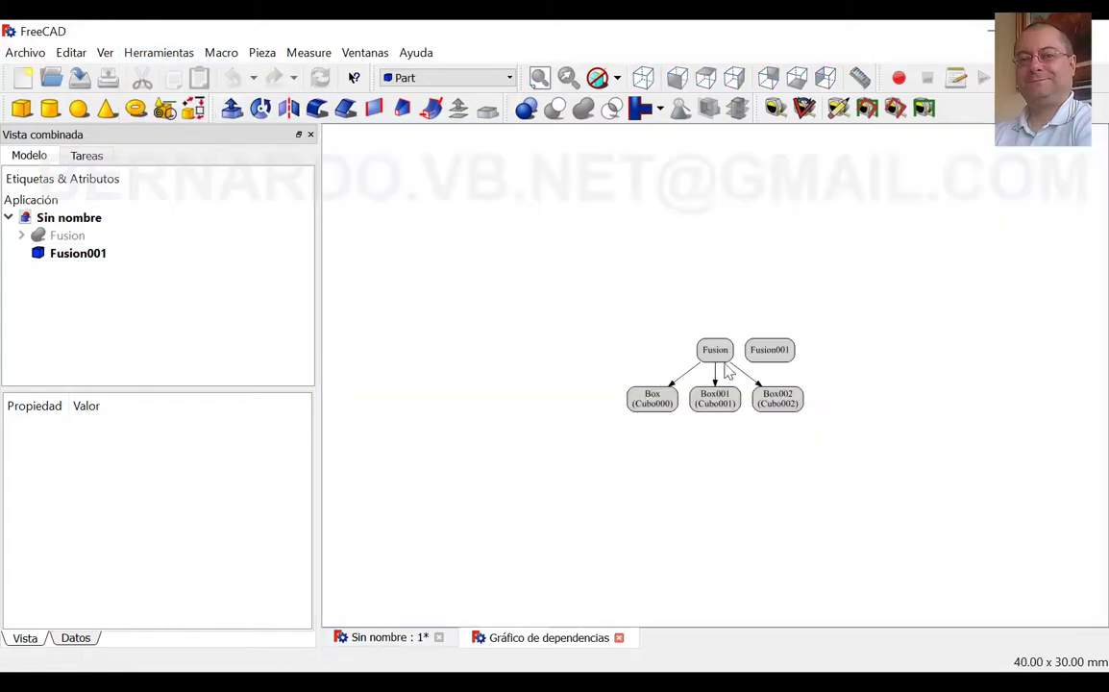
scroll(726, 365, "up", 5)
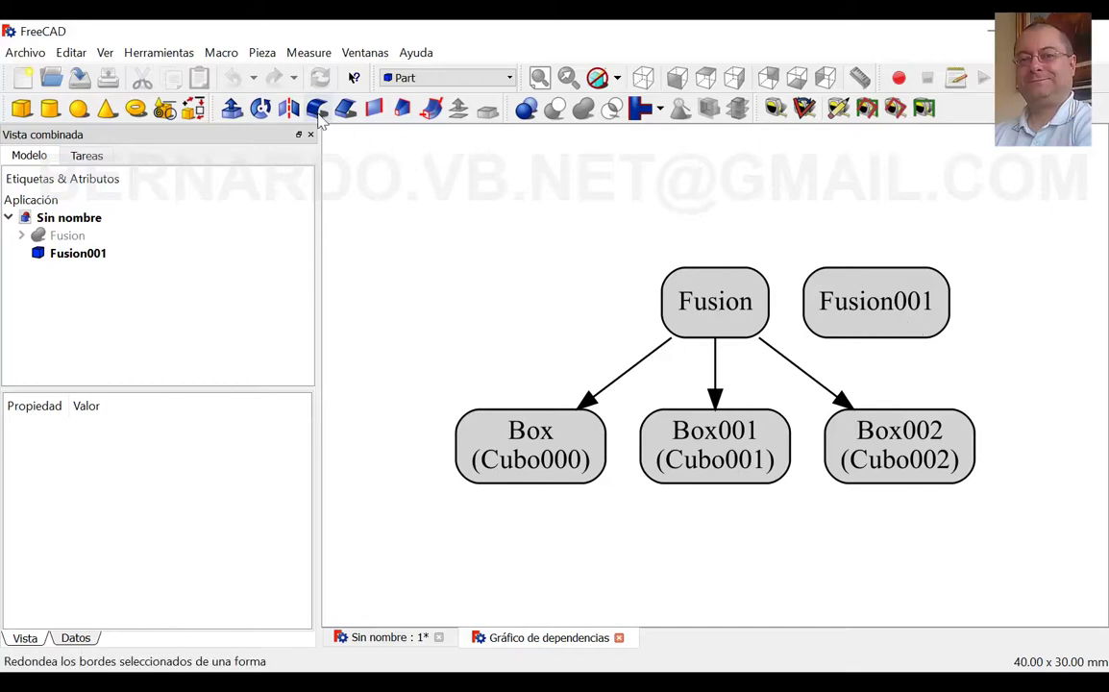
scroll(740, 490, "up", 1)
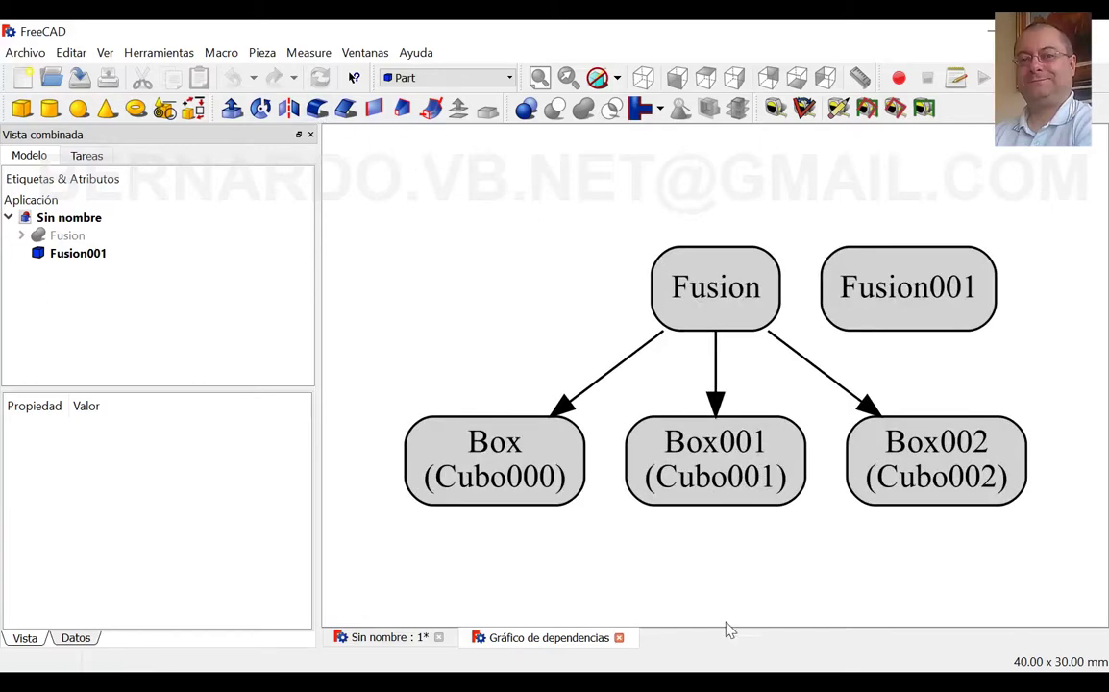
- Close the dependency graph and relabel Fusion001 as 'Nuestra forma definitiva'
left_click(619, 638)
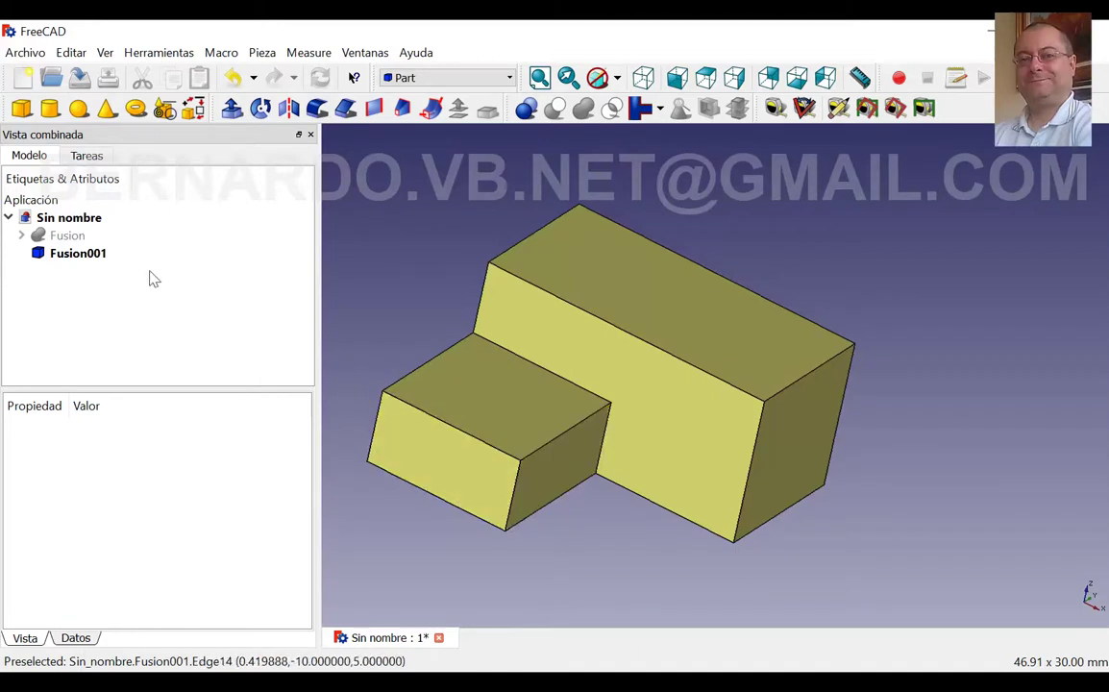
left_click(73, 259)
key("F2")
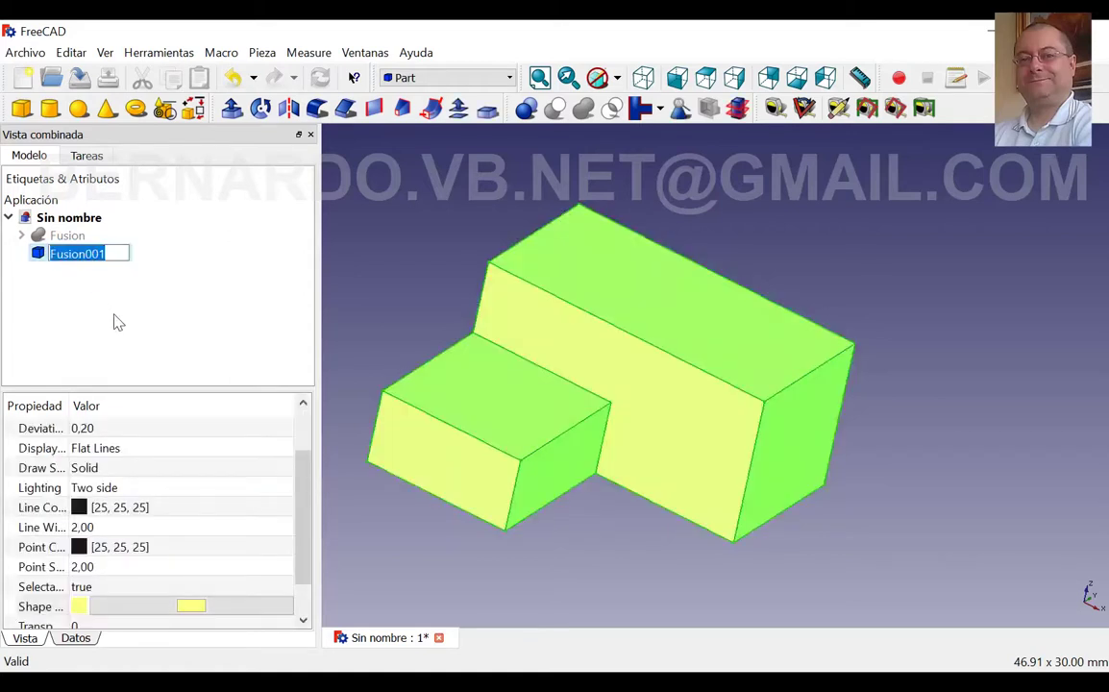
type("Nuestra")
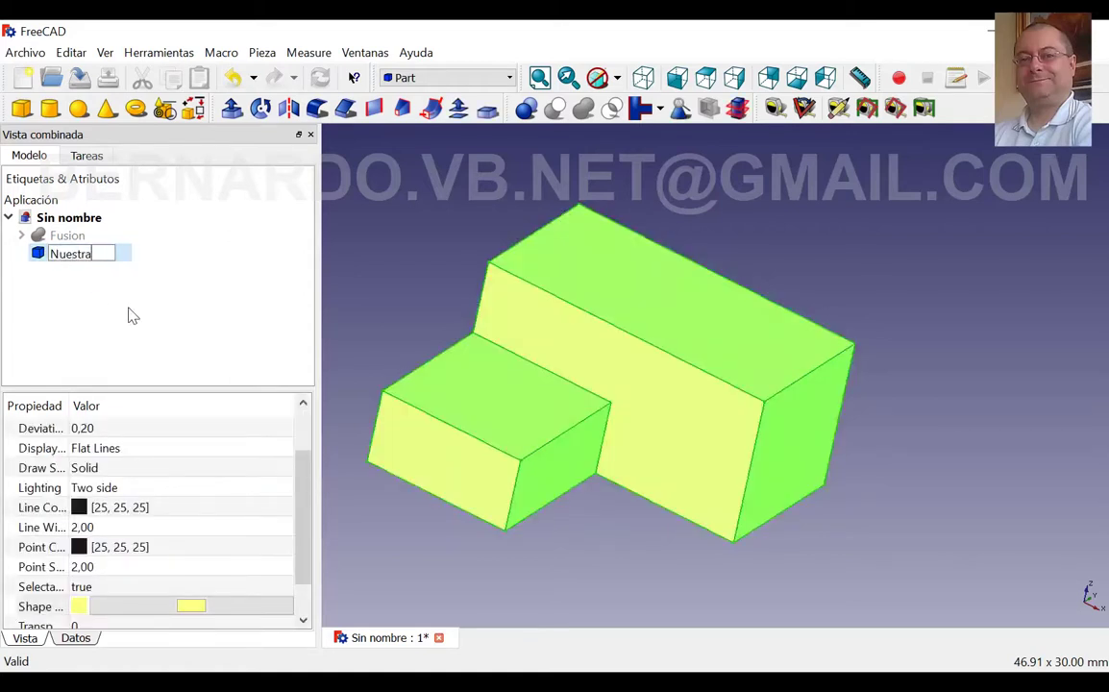
type(" forma definitiva")
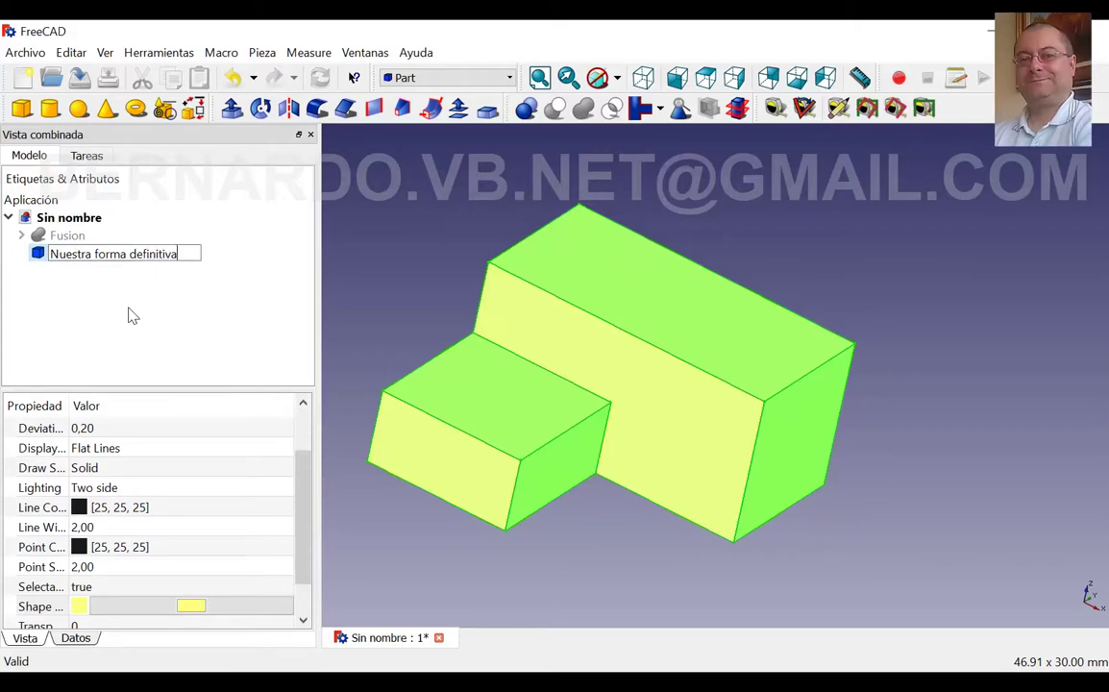
key("Return")
left_click(69, 297)
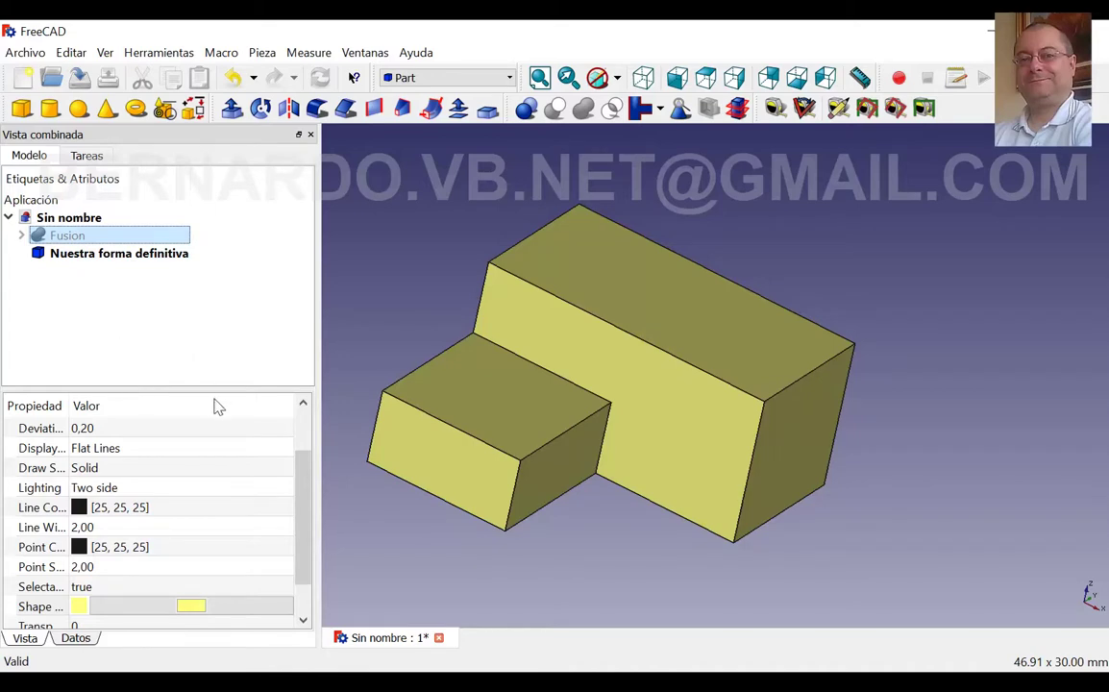
- Expand Fusion and inspect the Cubo001 box's Height and Width data properties
left_click(22, 235)
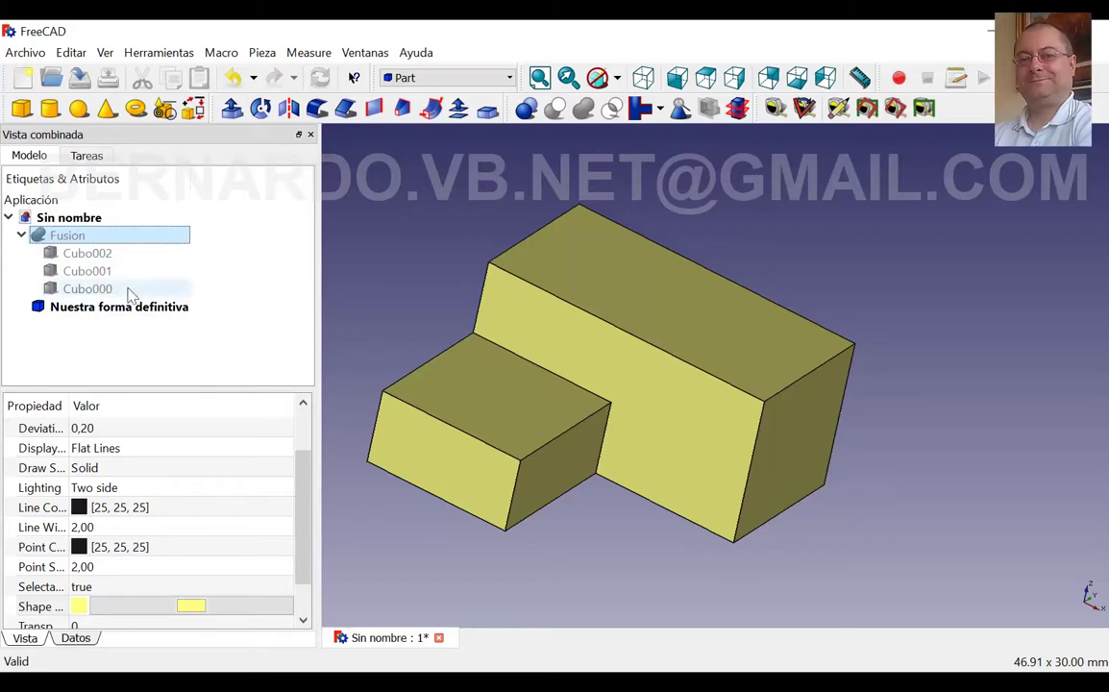
left_click(87, 272)
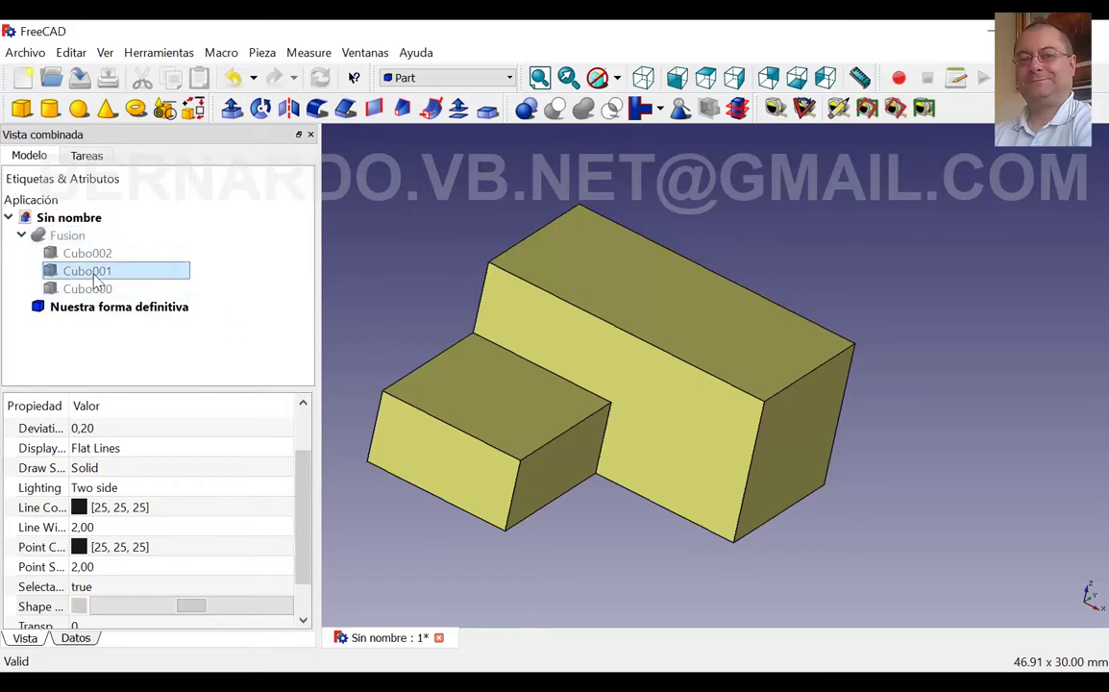
left_click(76, 638)
left_click(120, 553)
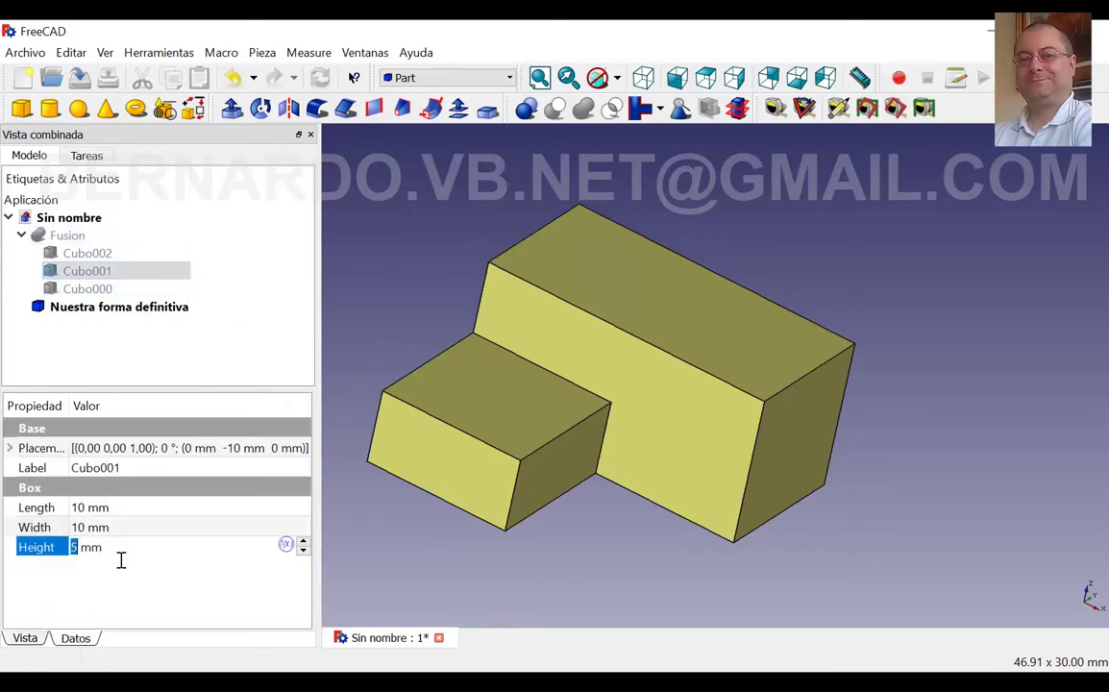
scroll(123, 557, "up", 1)
scroll(125, 557, "up", 2)
left_click(68, 235)
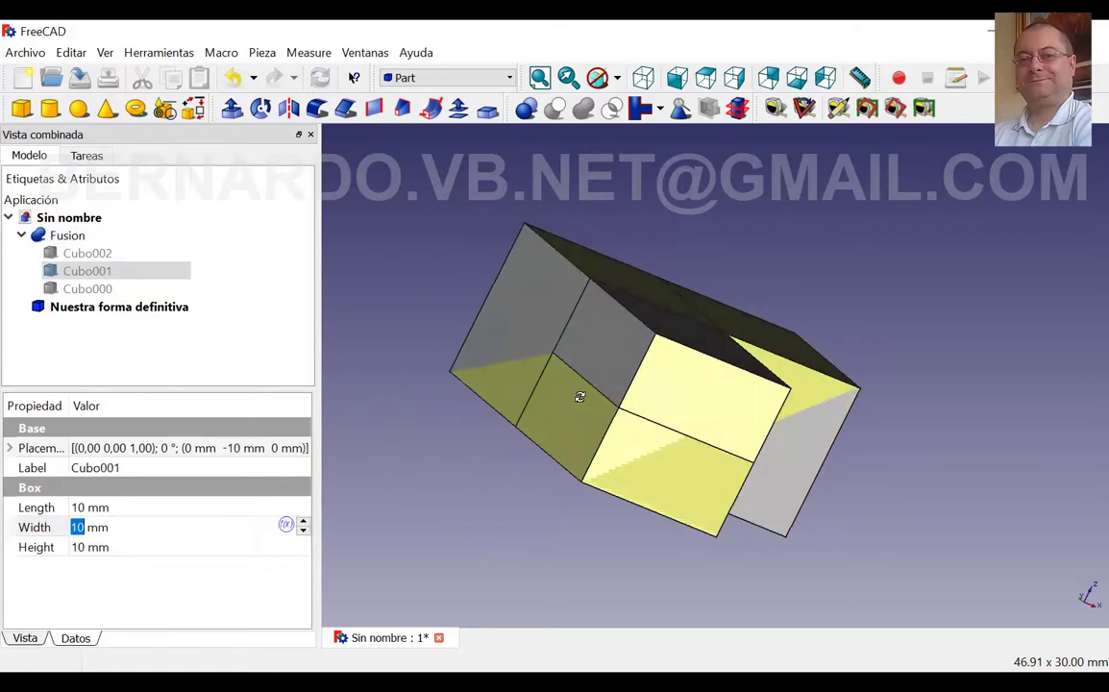
mouse_move(577, 395)
middle_mouse_down()
mouse_move(515, 382)
mouse_move(654, 378)
mouse_move(646, 381)
middle_mouse_up()
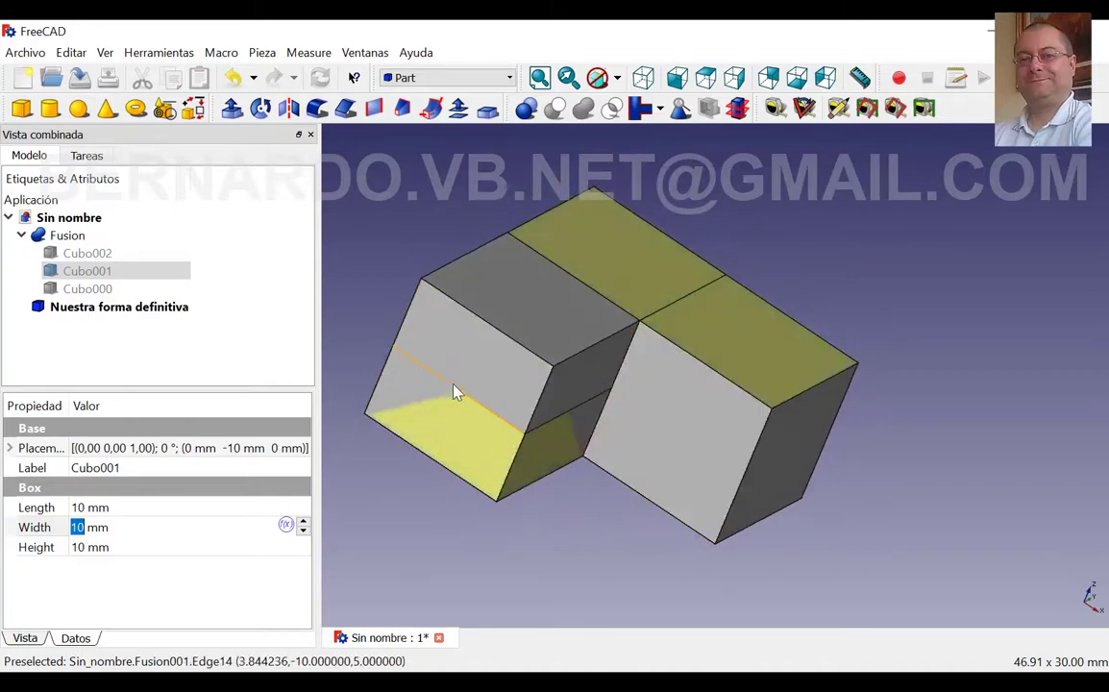
- Compare Fusion against Nuestra forma definitiva in the 3D view, then hide Fusion
left_click(109, 309)
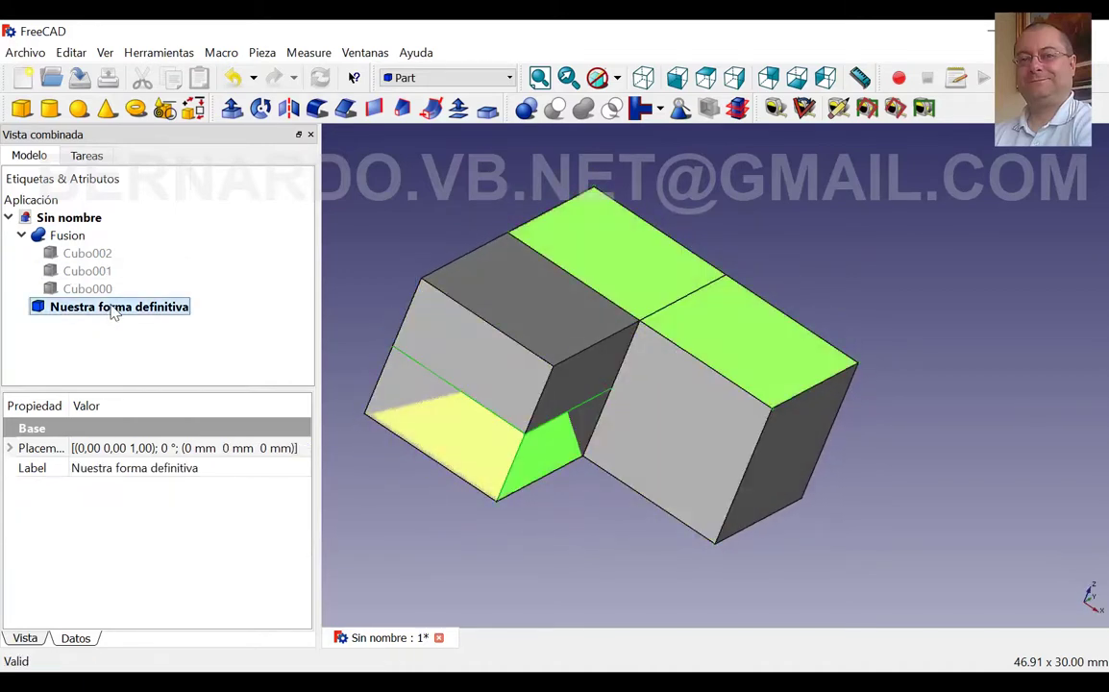
left_click(168, 358)
middle_click_drag(470, 415, 470, 424)
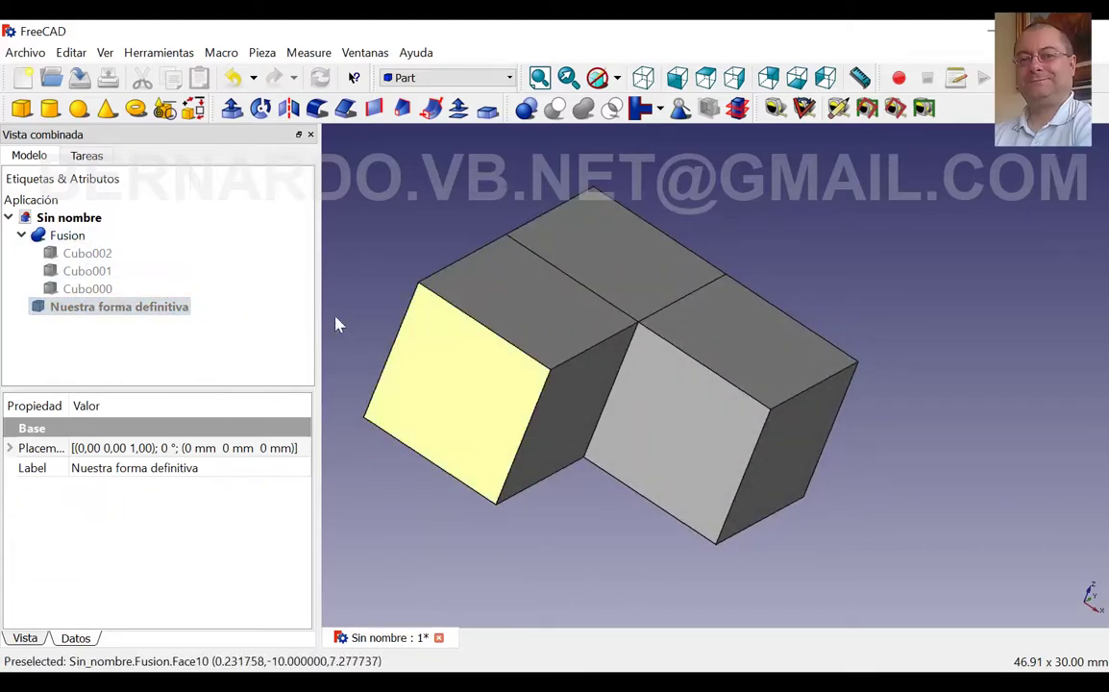
left_click(68, 235)
middle_click_drag(495, 330, 500, 336)
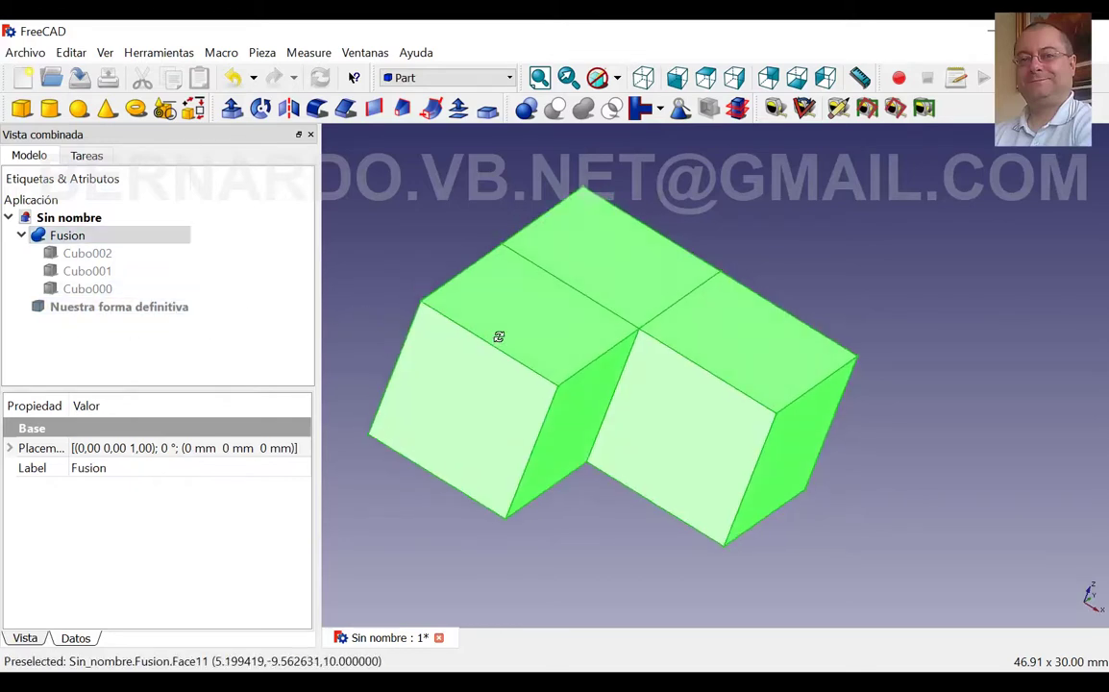
left_click(142, 308)
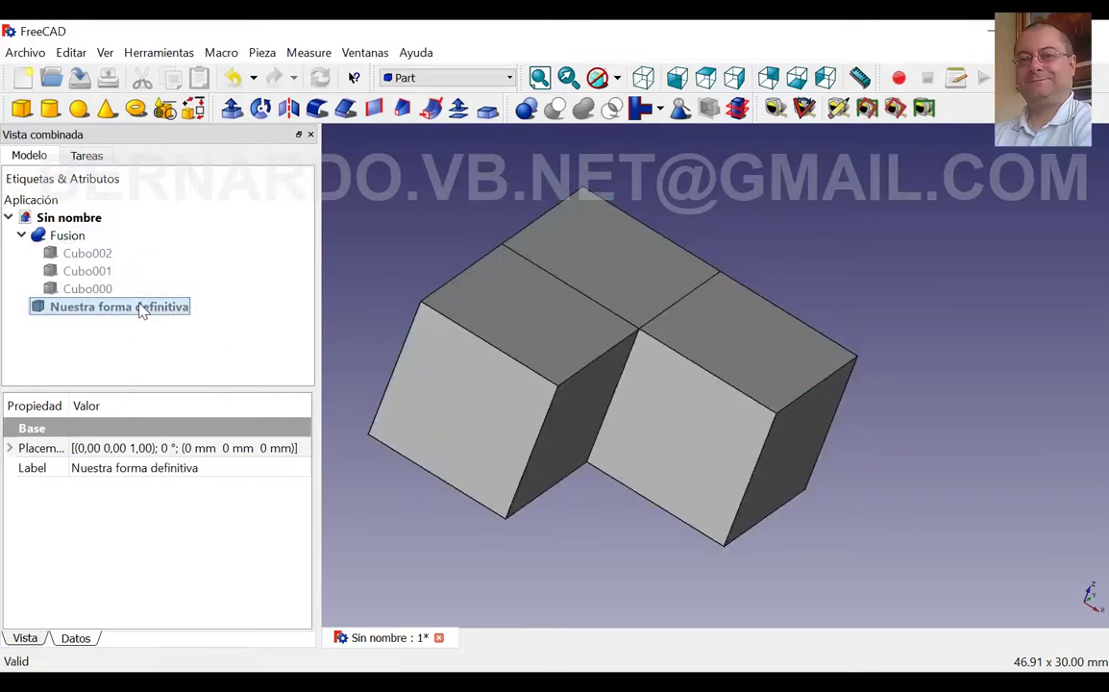
left_click(67, 236)
key("space")
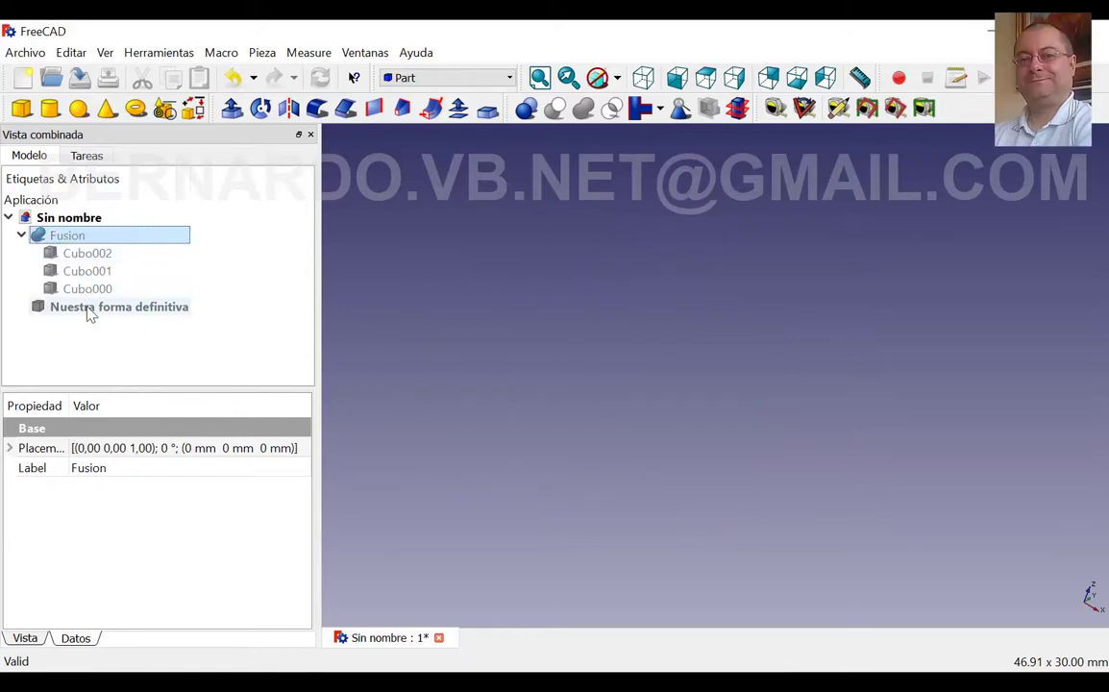
- Delete Nuestra forma definitiva and unhide Fusion, showing the L-shaped solid of cubes
left_click(90, 308)
key("space")
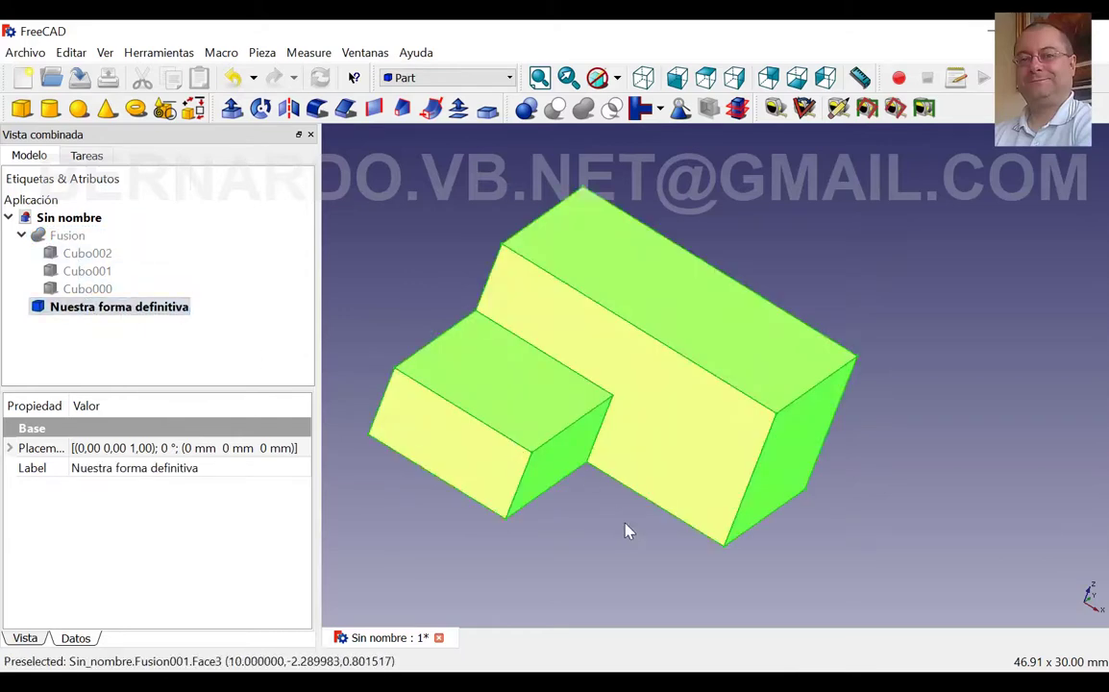
left_click(622, 529)
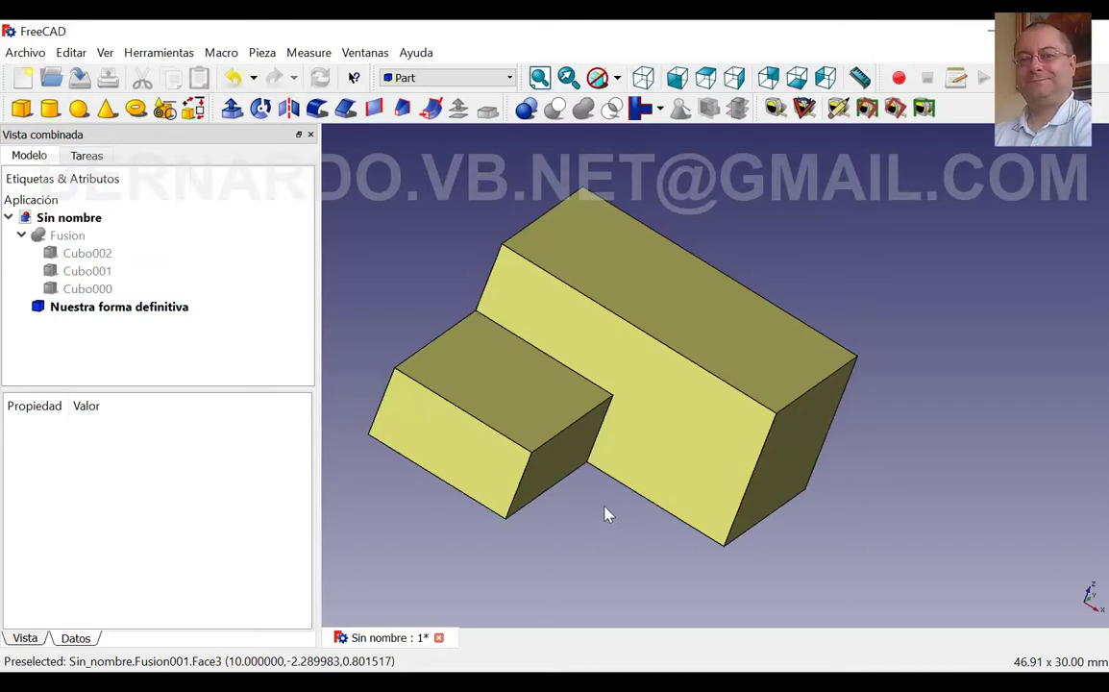
left_click(144, 308)
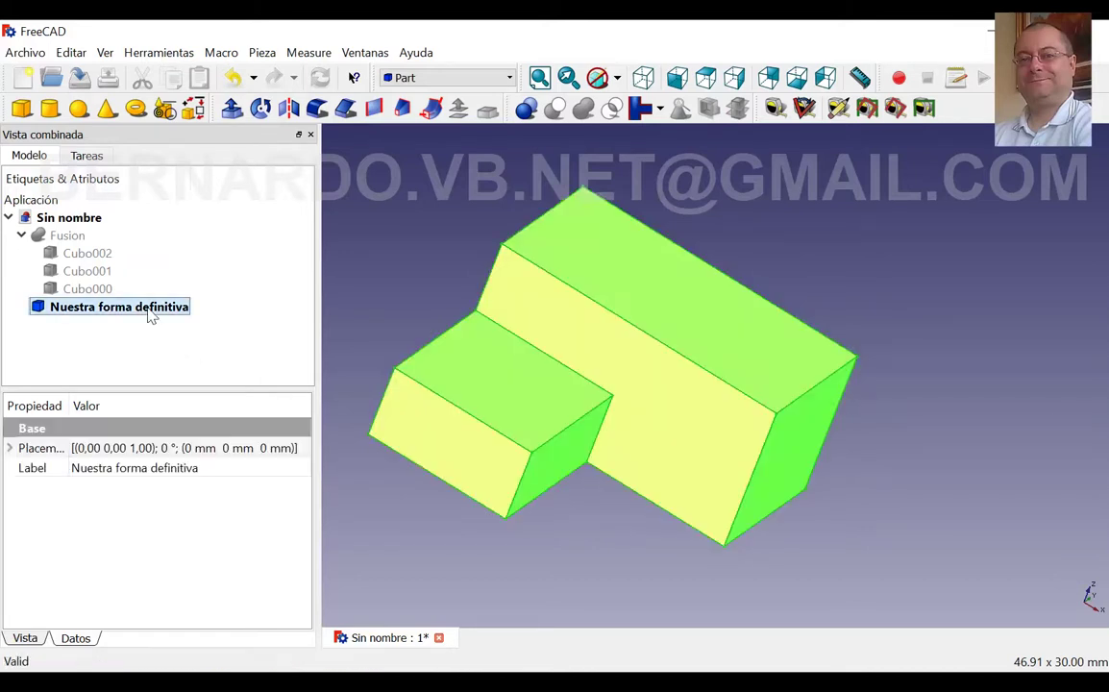
key("Delete")
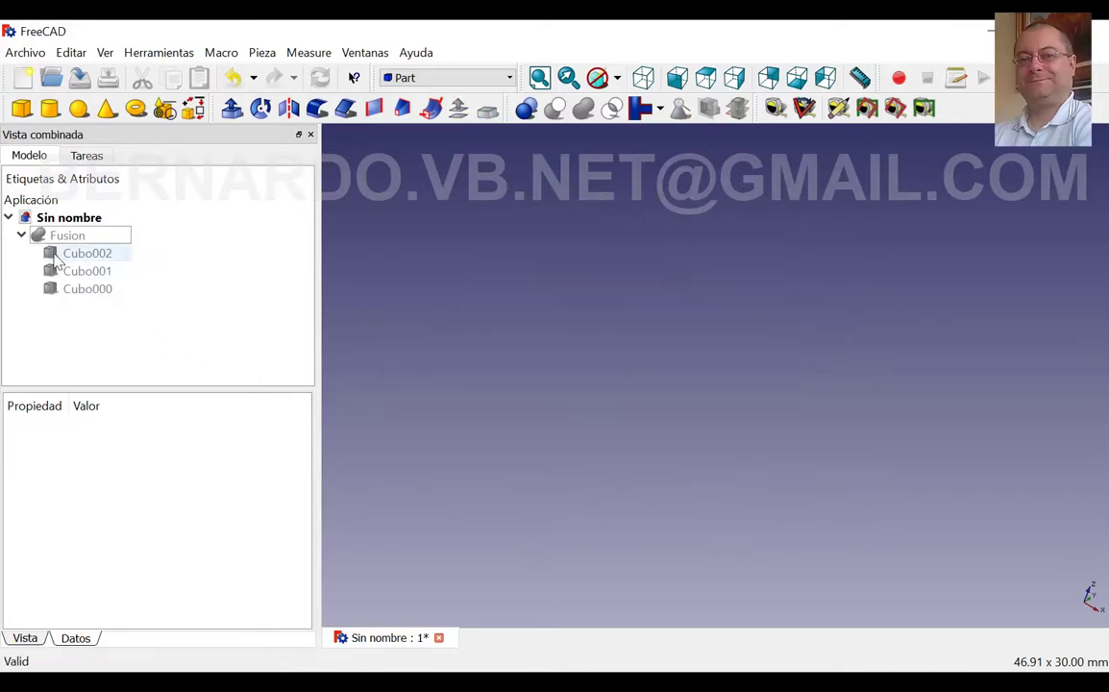
left_click(67, 235)
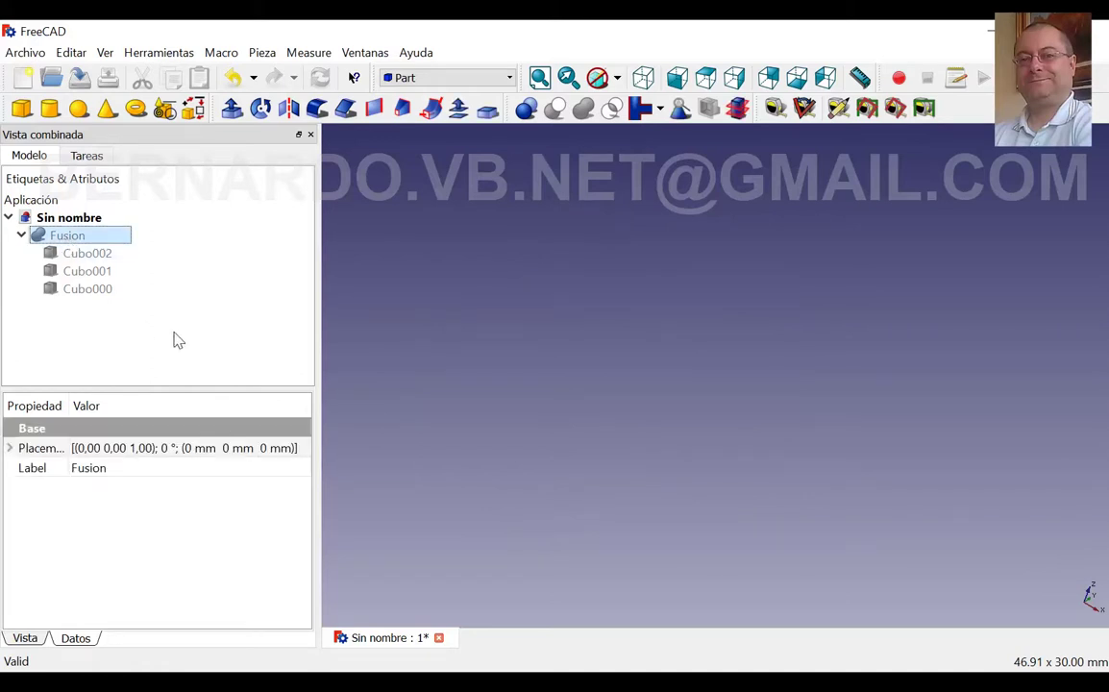
key("space")
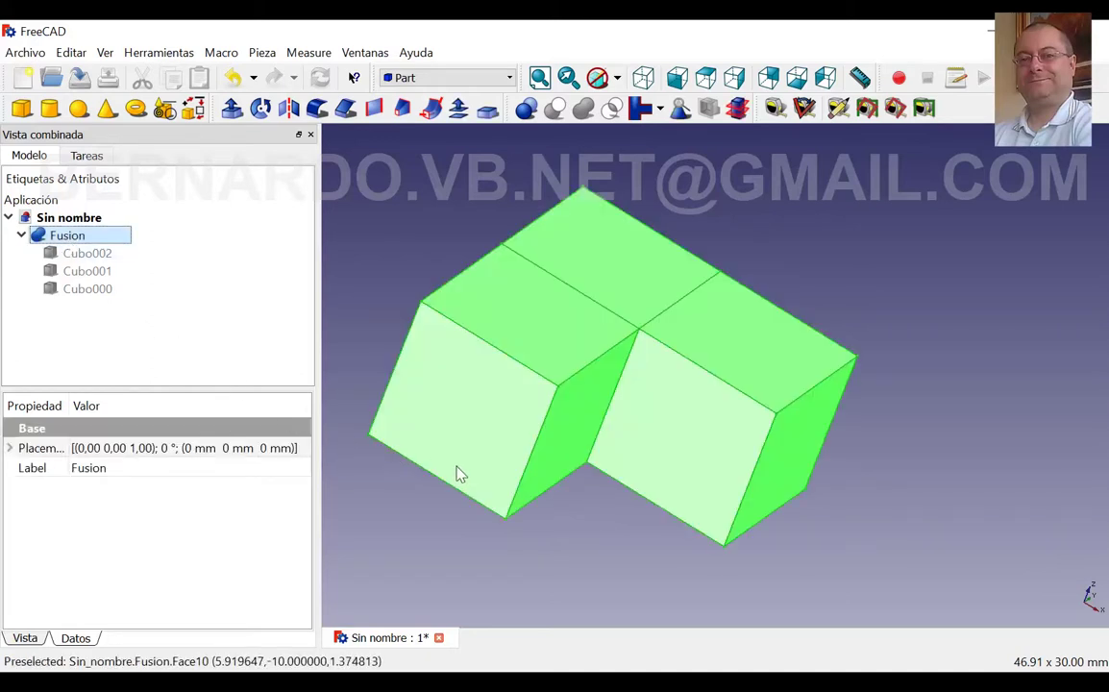
- Apply Pieza > Refinar la forma to Fusion and select the resulting Fusion001
left_click(263, 53)
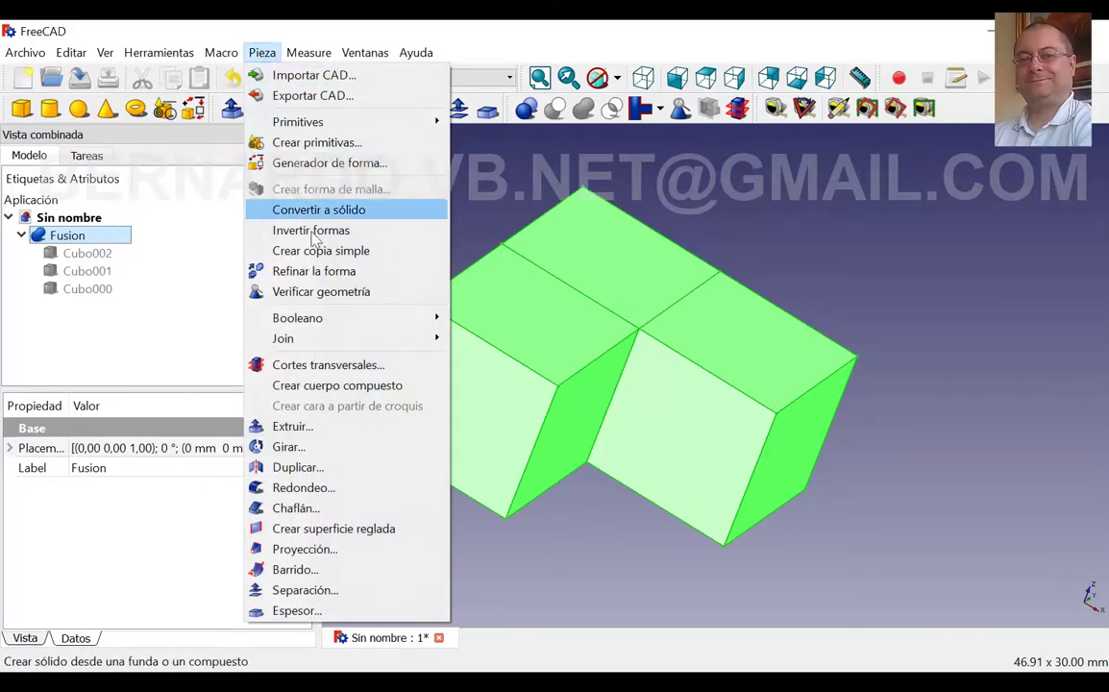
left_click(325, 273)
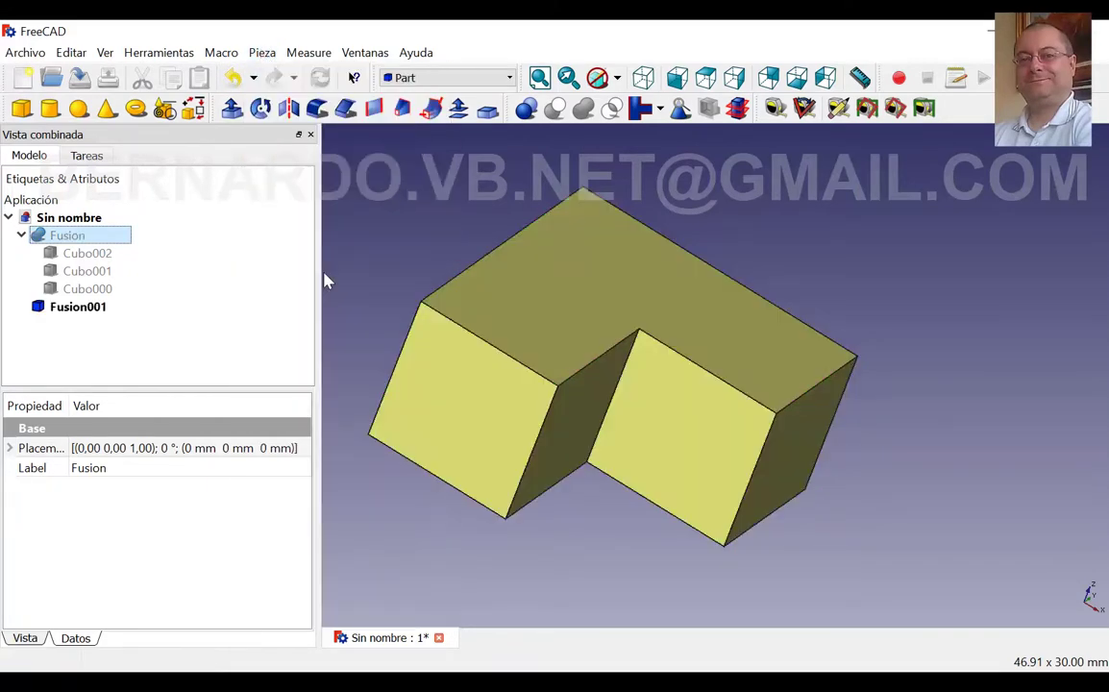
left_click(77, 309)
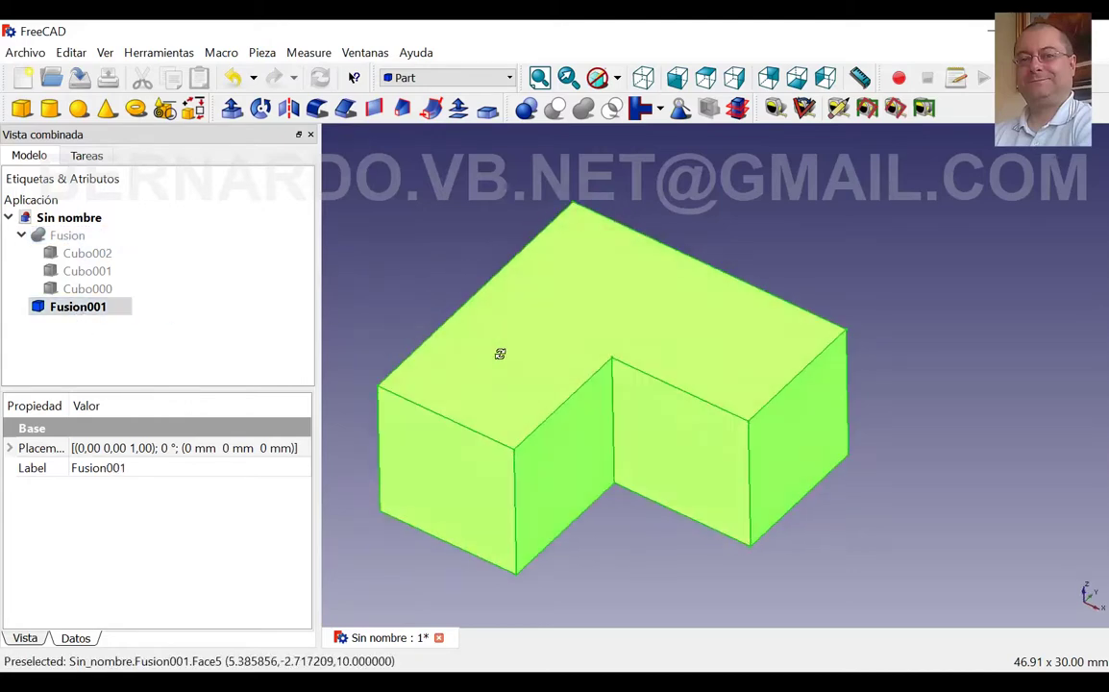
middle_click_drag(499, 353, 493, 341)
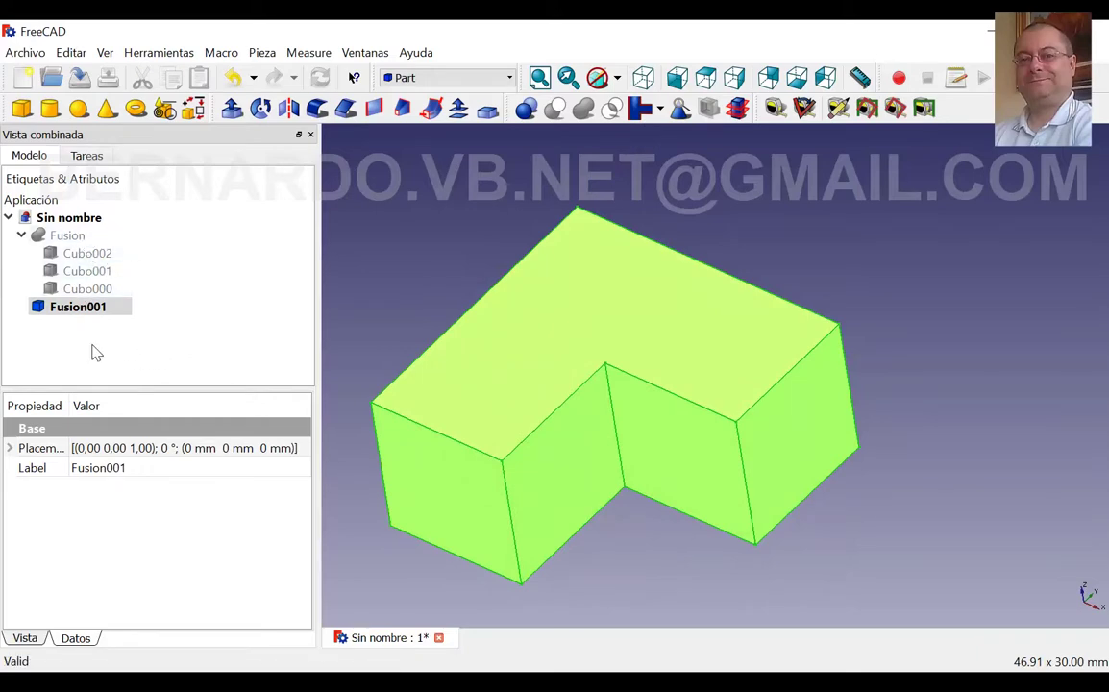
left_click(75, 236)
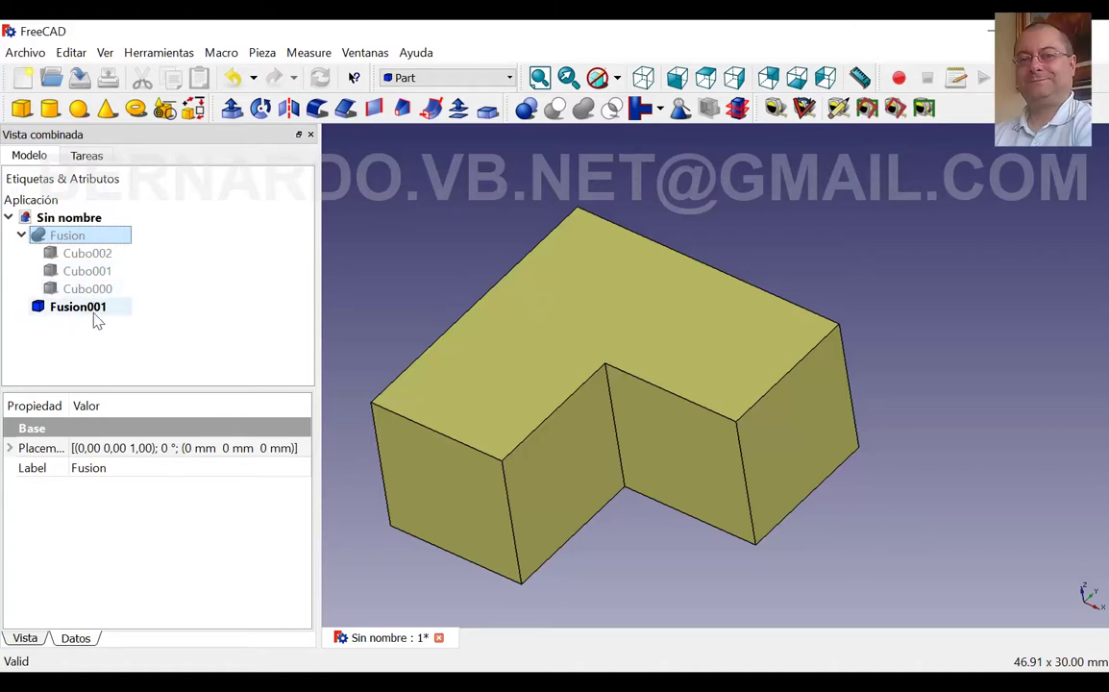
left_click(93, 317)
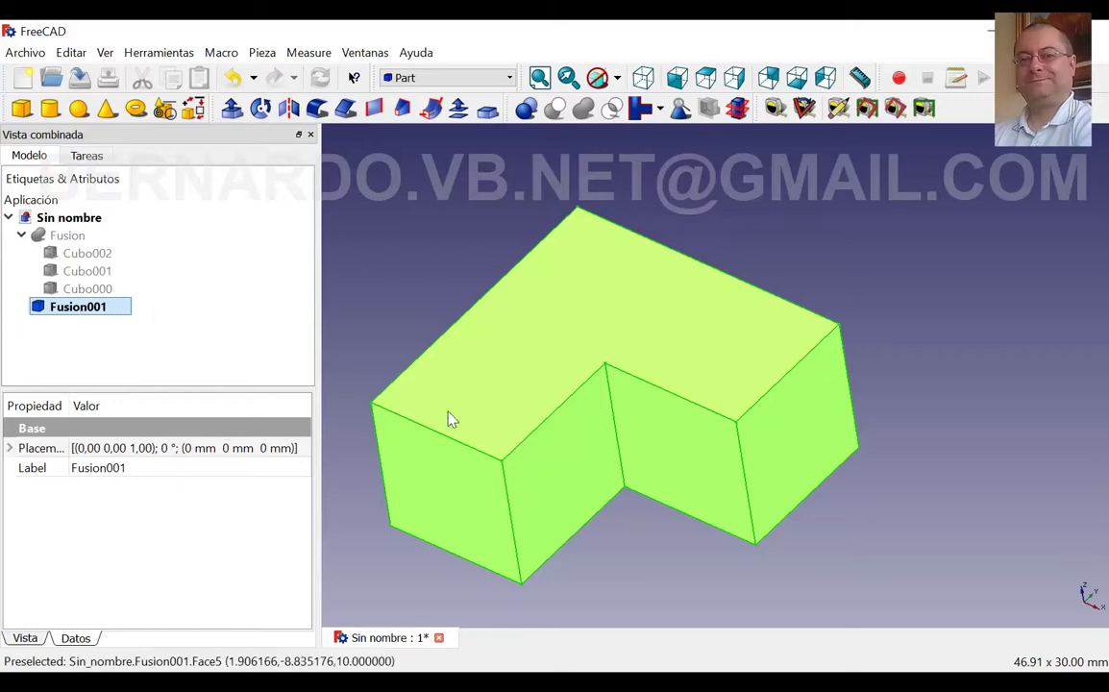
mouse_move(490, 416)
middle_mouse_down()
mouse_move(599, 258)
mouse_move(755, 295)
middle_mouse_up()
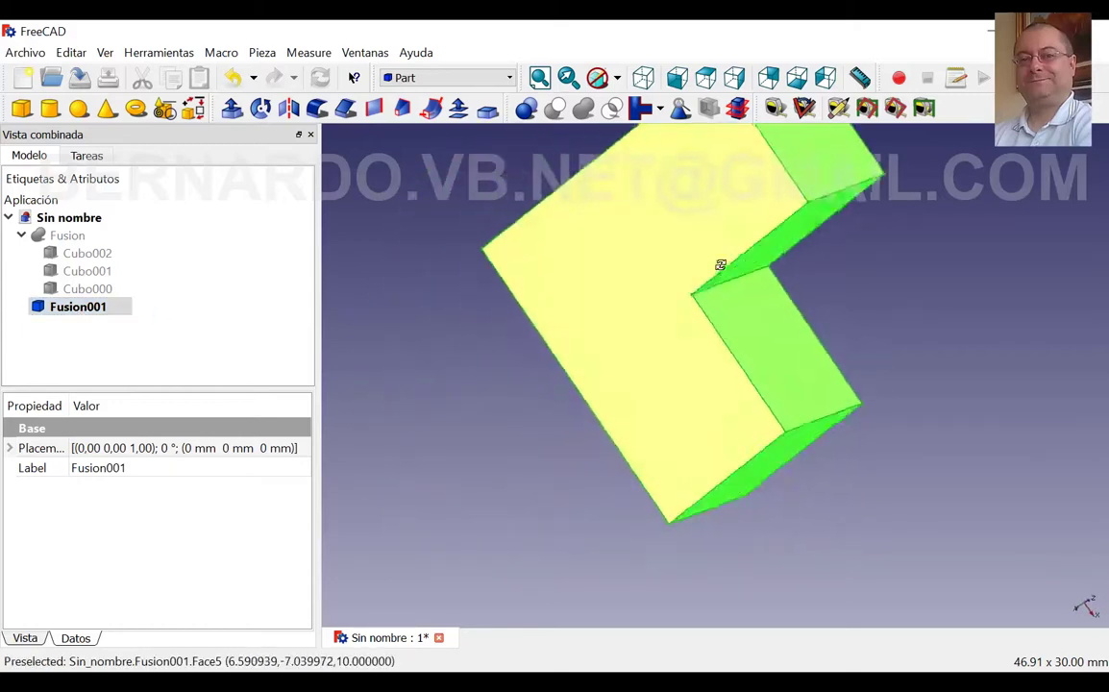
left_click(643, 78)
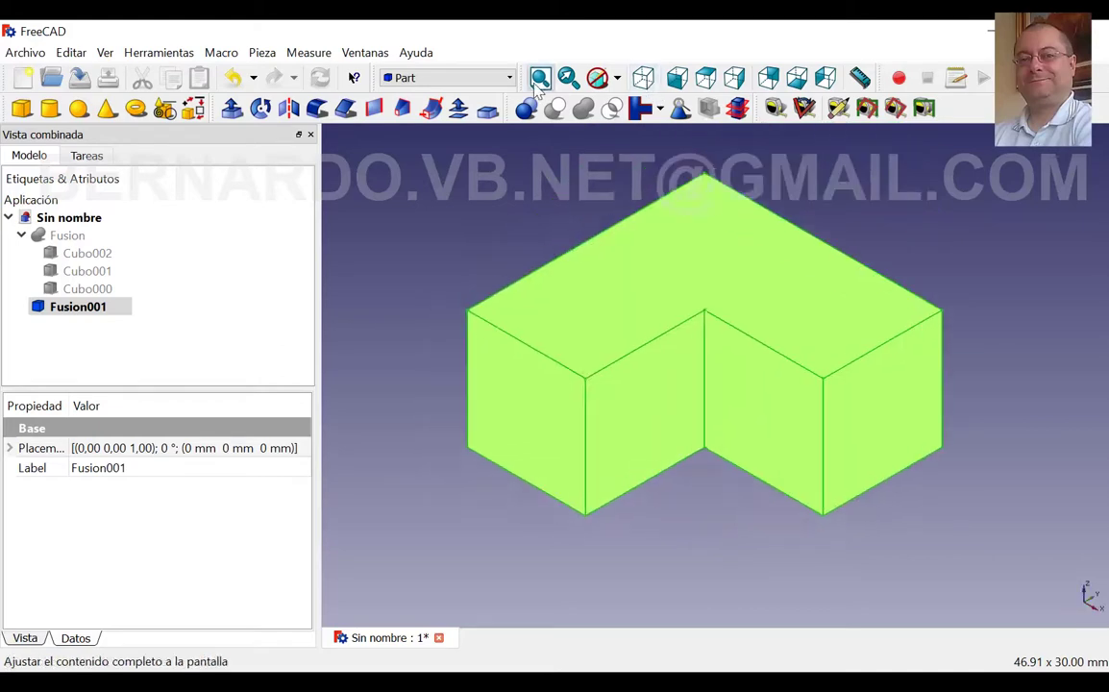
middle_click_drag(649, 294, 530, 347)
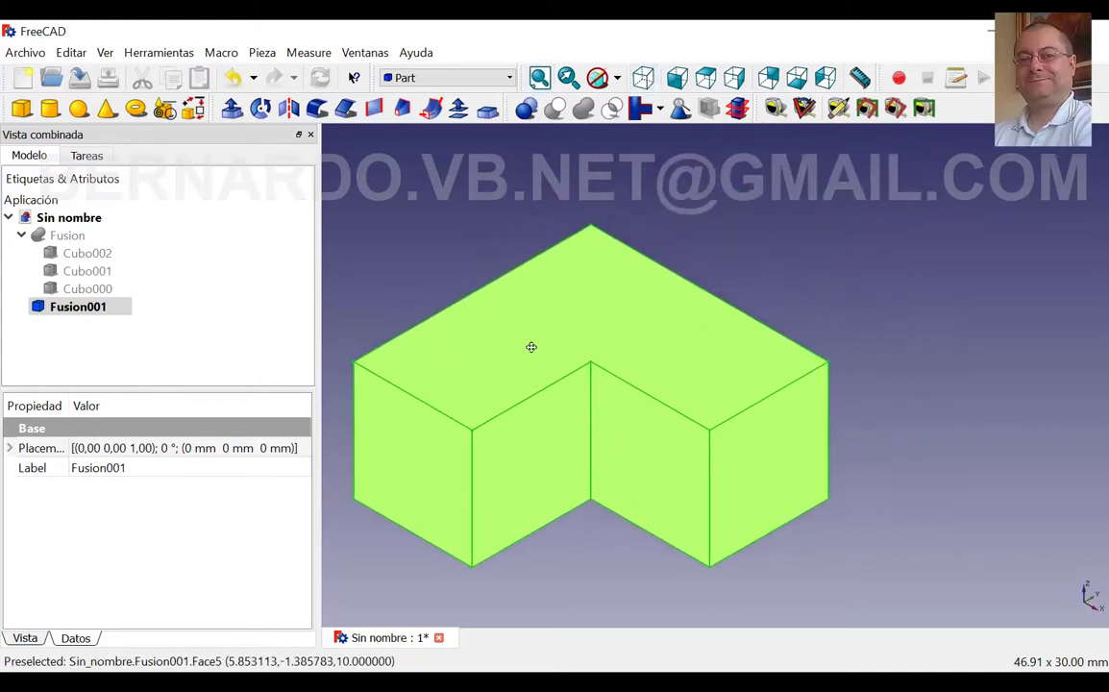
left_click(669, 234)
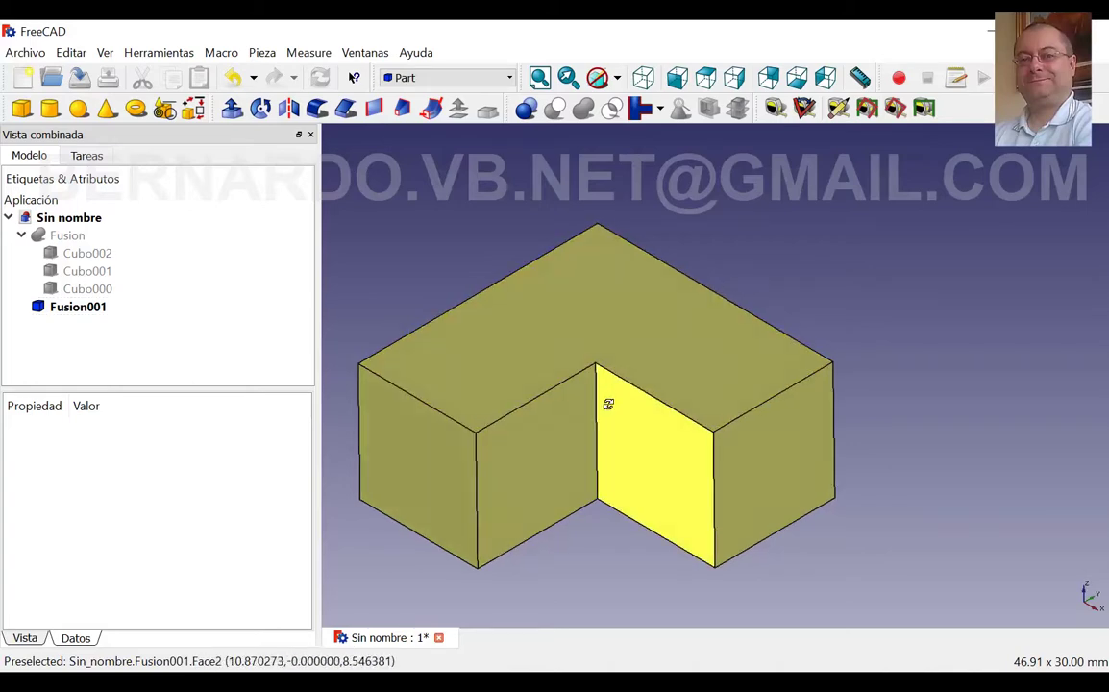
mouse_move(609, 404)
middle_mouse_down()
mouse_move(636, 438)
mouse_move(564, 403)
mouse_move(561, 368)
mouse_move(629, 231)
mouse_move(639, 252)
mouse_move(631, 299)
middle_mouse_up()
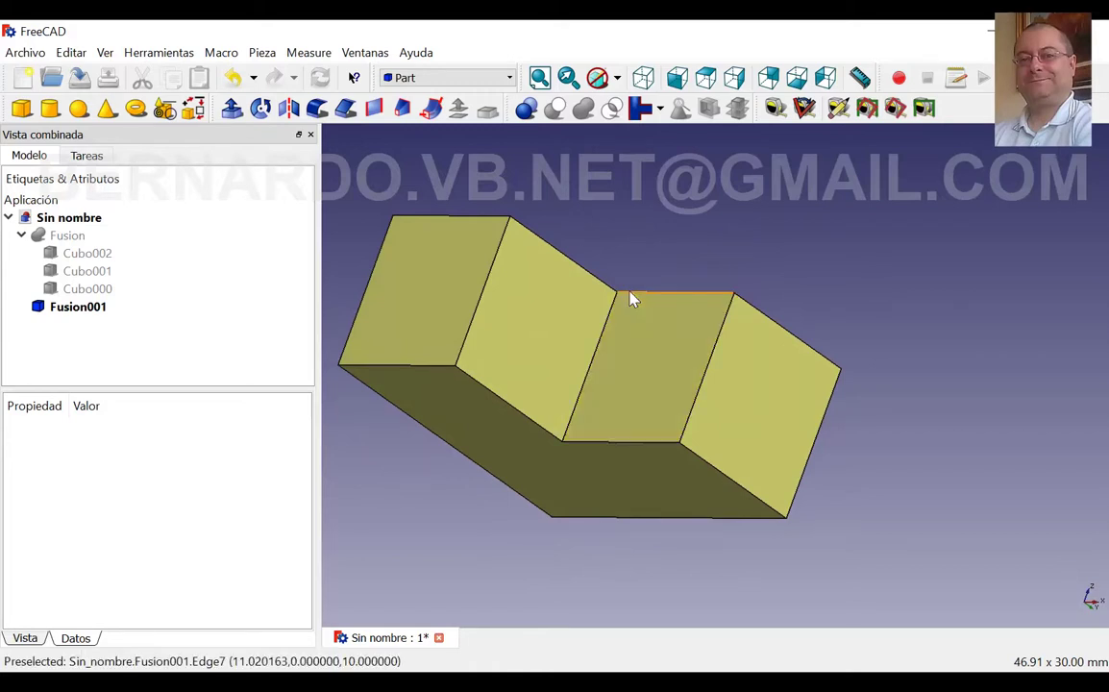
key("0")
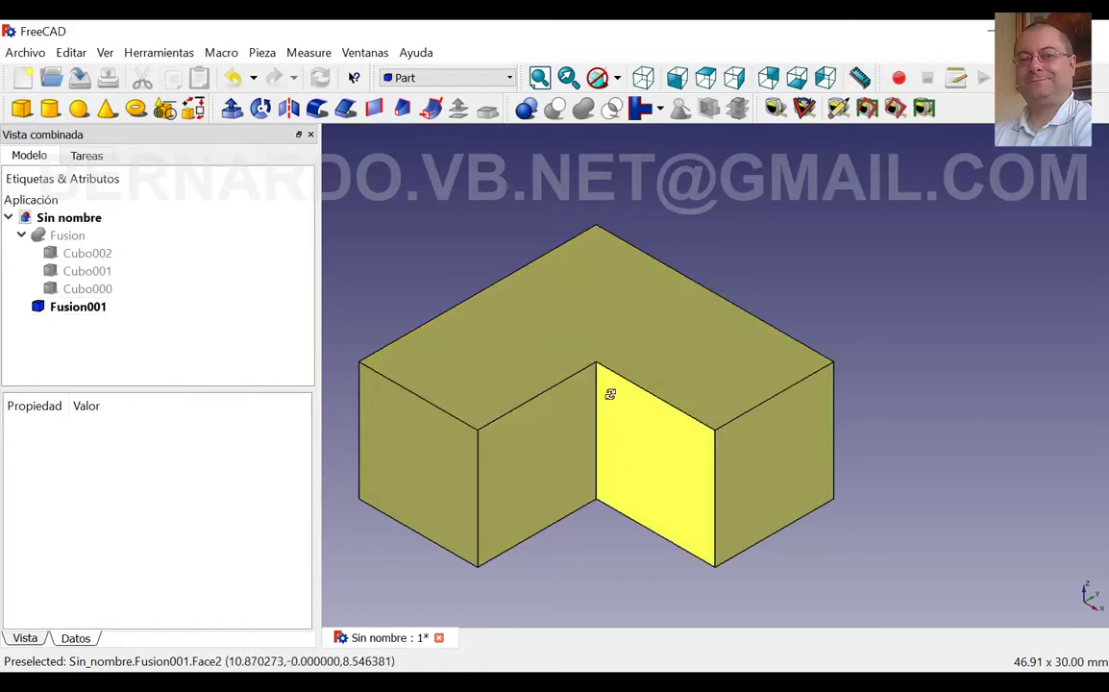
mouse_move(609, 391)
middle_mouse_down()
mouse_move(633, 435)
mouse_move(580, 418)
mouse_move(559, 388)
mouse_move(566, 353)
mouse_move(593, 330)
mouse_move(636, 231)
mouse_move(631, 297)
middle_mouse_up()
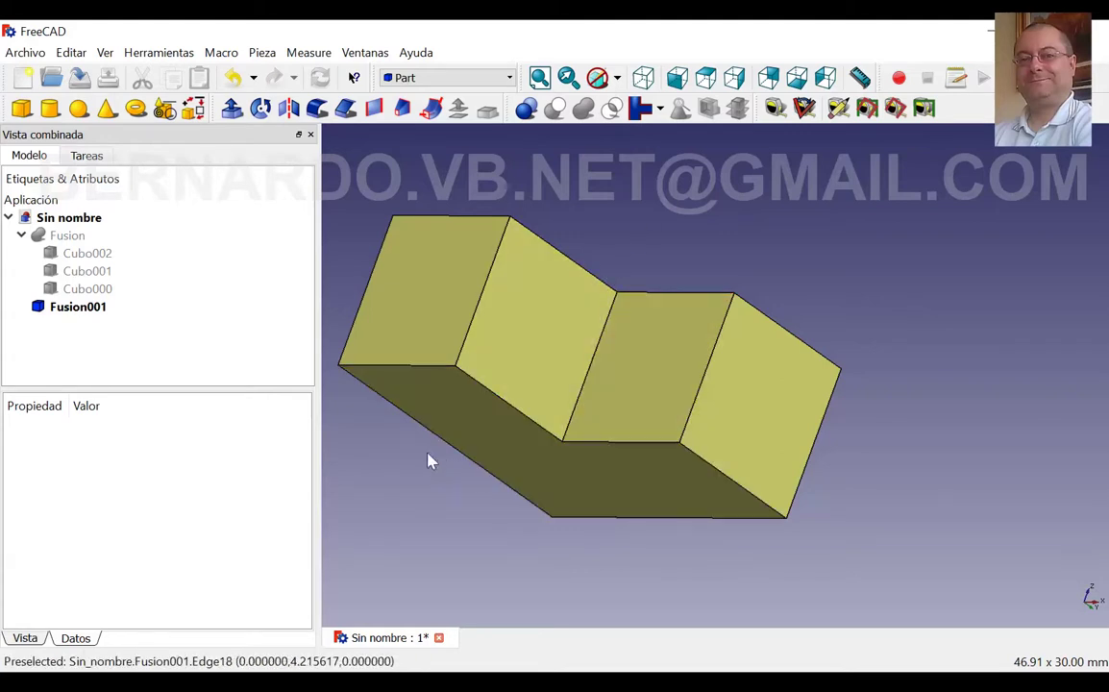
left_click(84, 313)
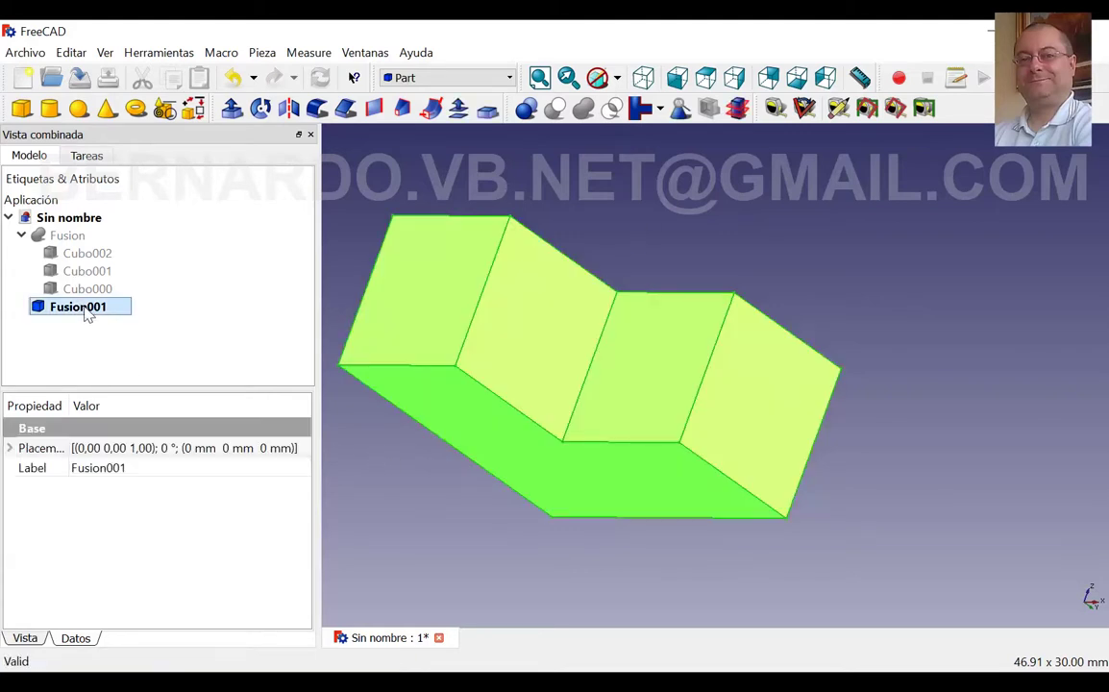
key("0")
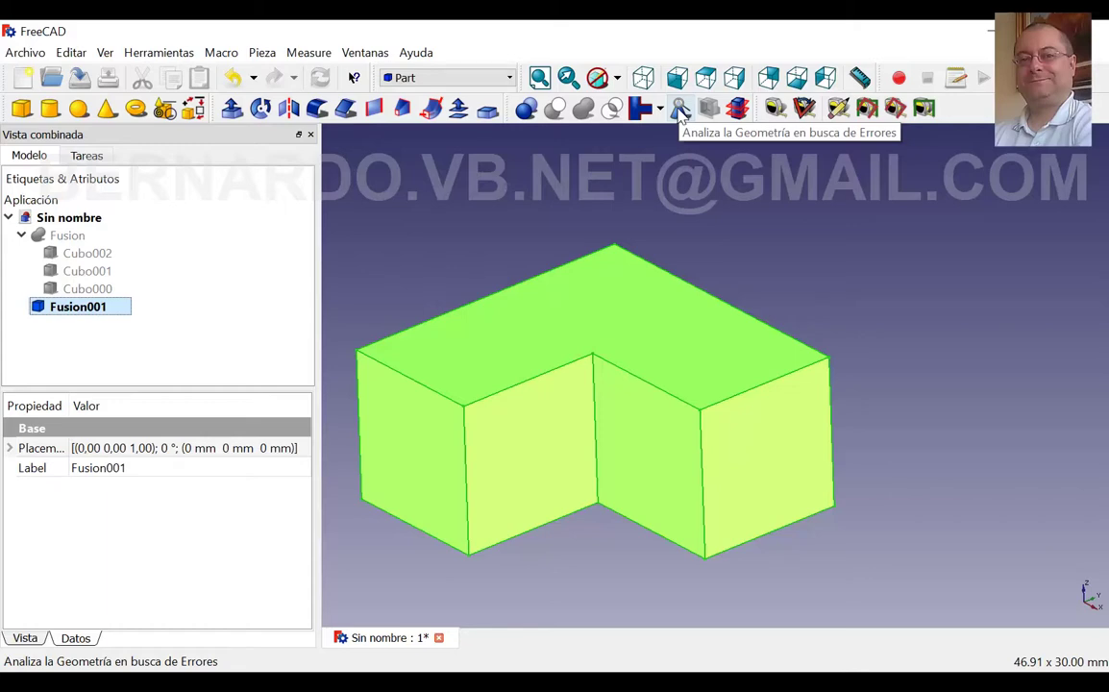
- Check Fusion001's geometry, confirming 1 shape with 0 invalid shapes, and close the report
left_click(681, 109)
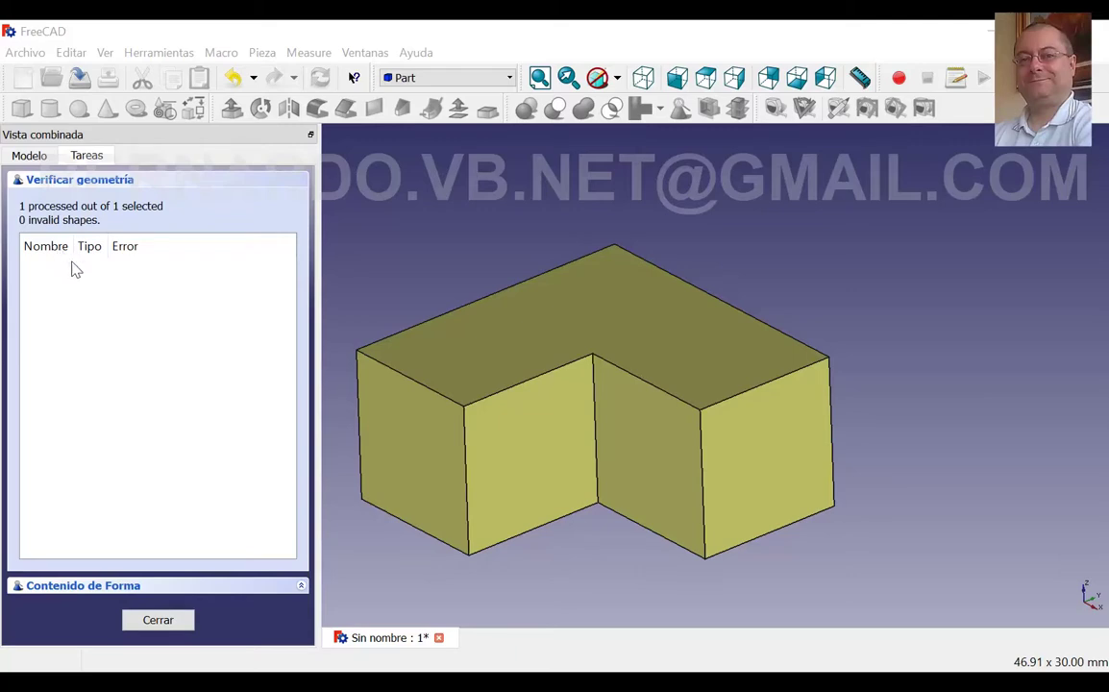
left_click(159, 621)
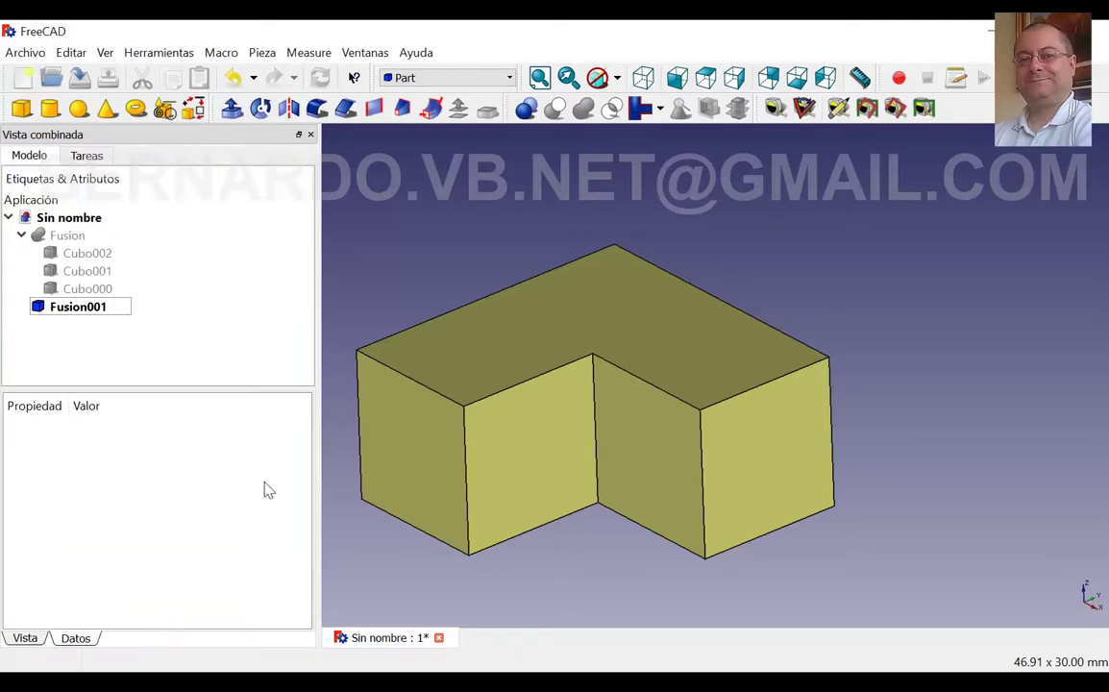
mouse_move(549, 358)
middle_mouse_down()
mouse_move(518, 433)
mouse_move(481, 264)
mouse_move(537, 247)
mouse_move(619, 272)
mouse_move(611, 371)
middle_mouse_up()
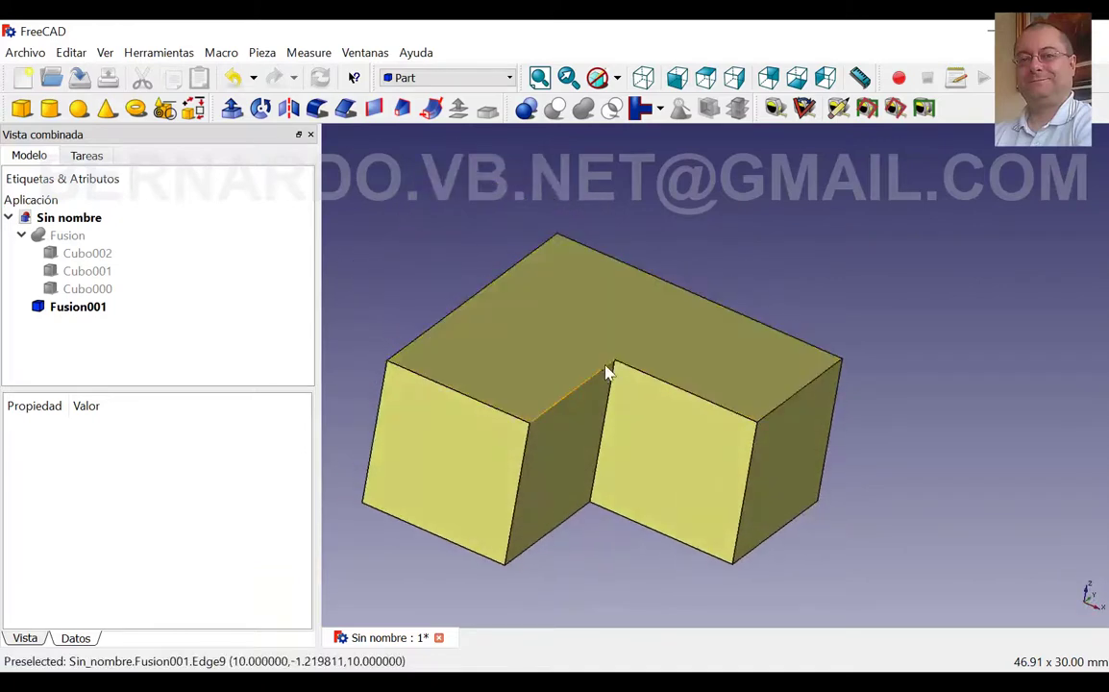